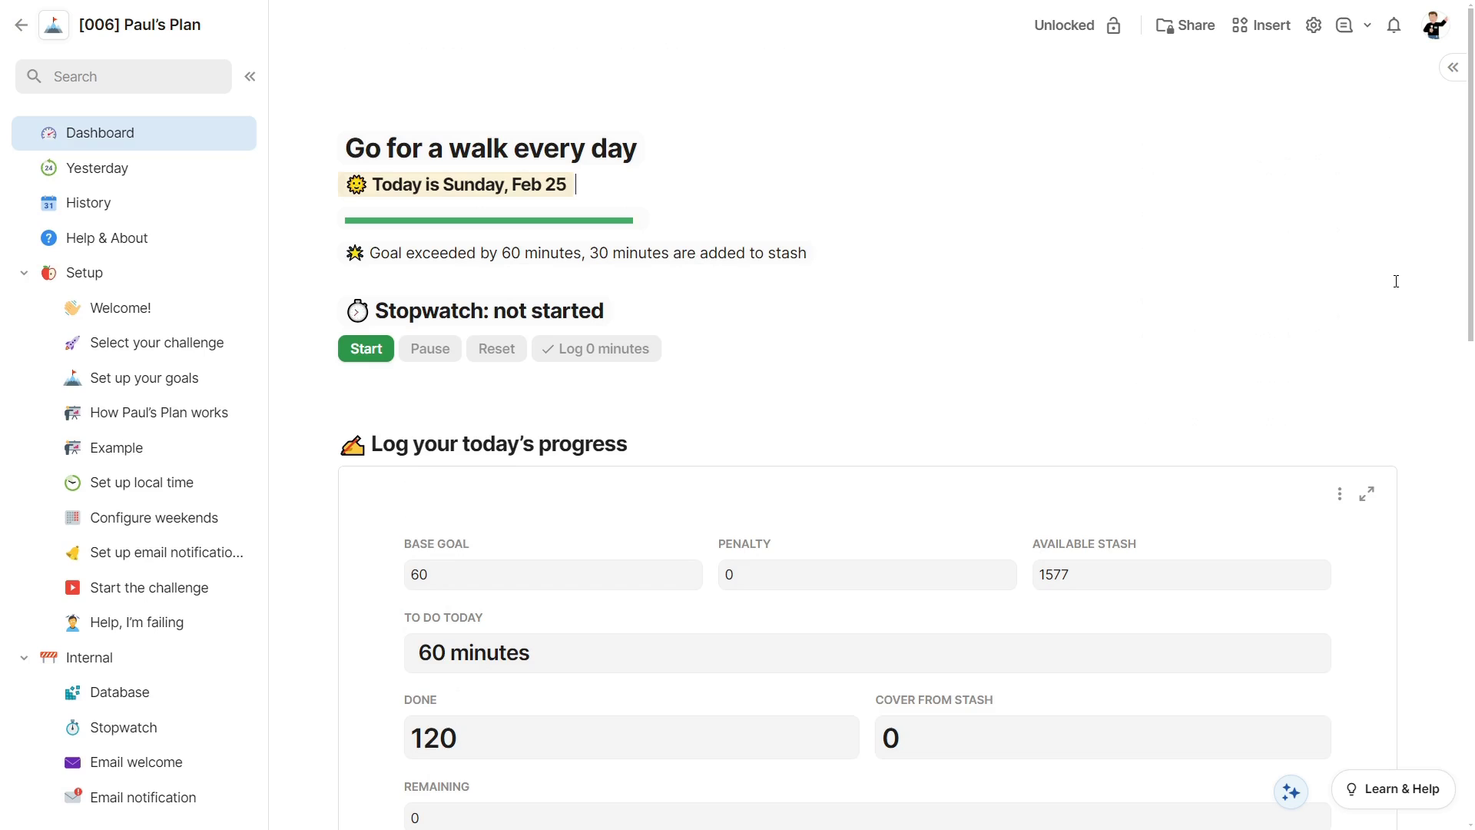
Step: Browse the doc from Set up your goals and History through to the How it works page
scroll(1396, 281, down, 4)
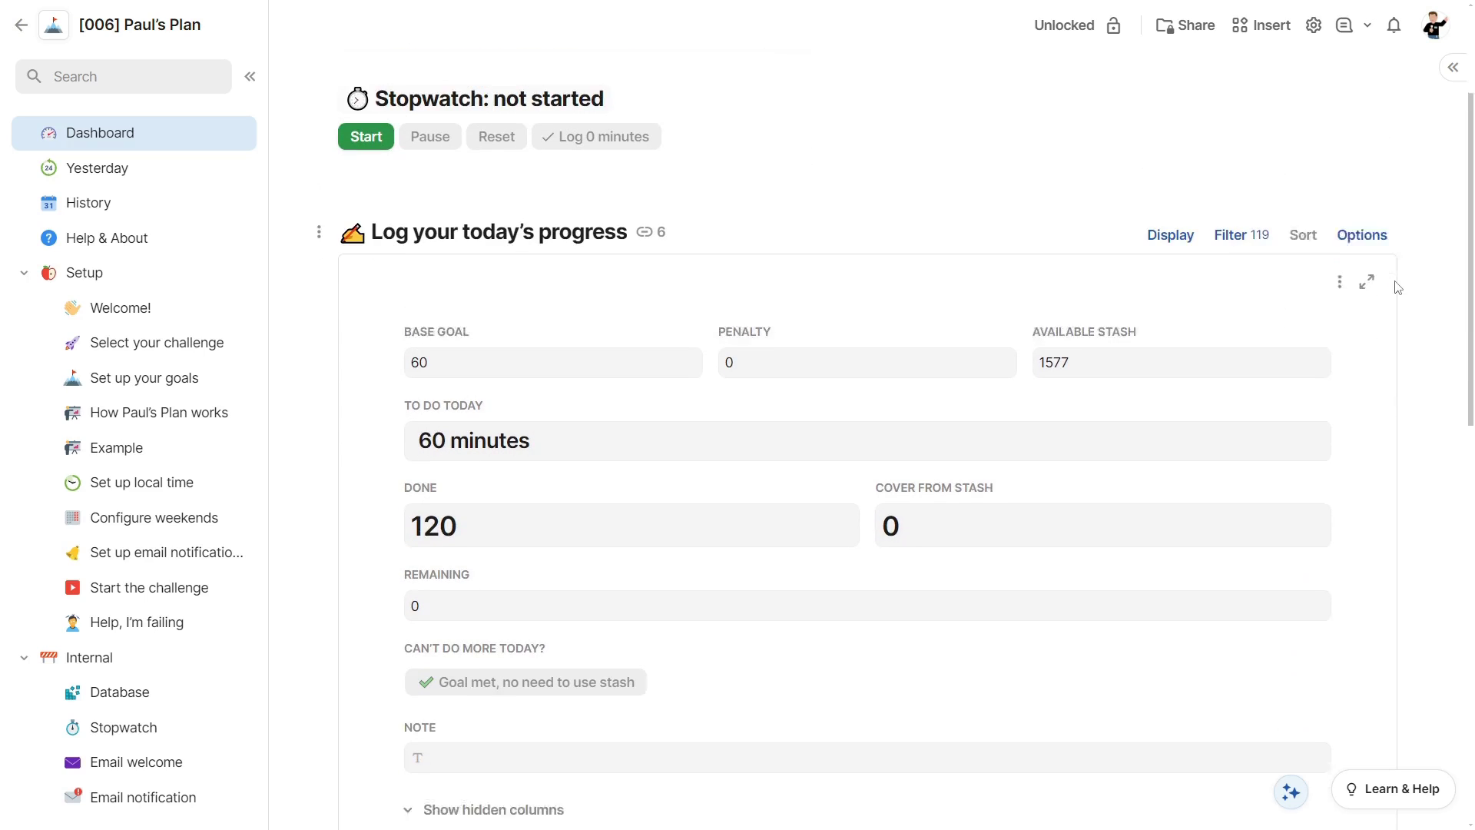
scroll(1396, 288, down, 10)
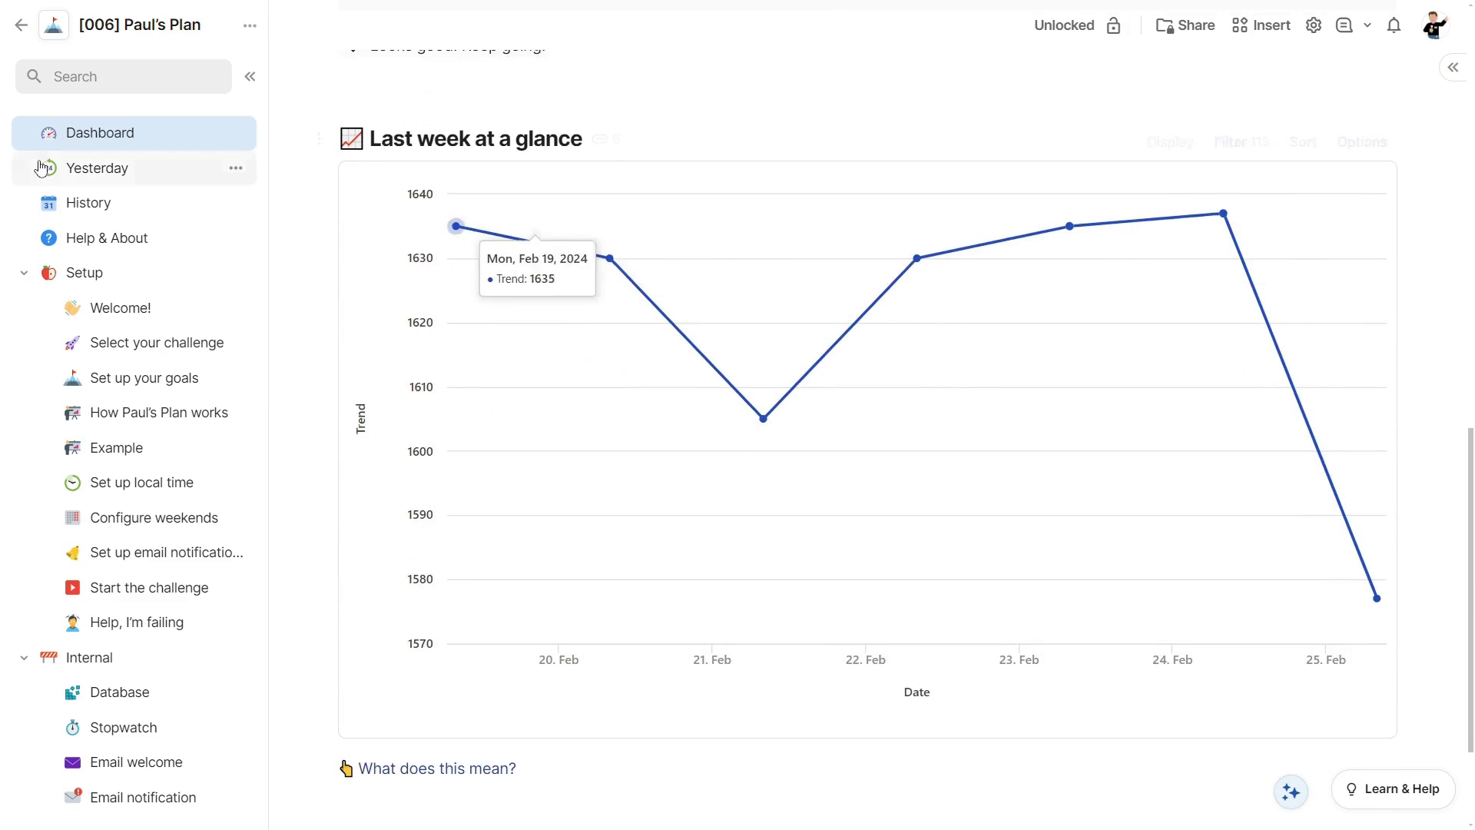
click(158, 381)
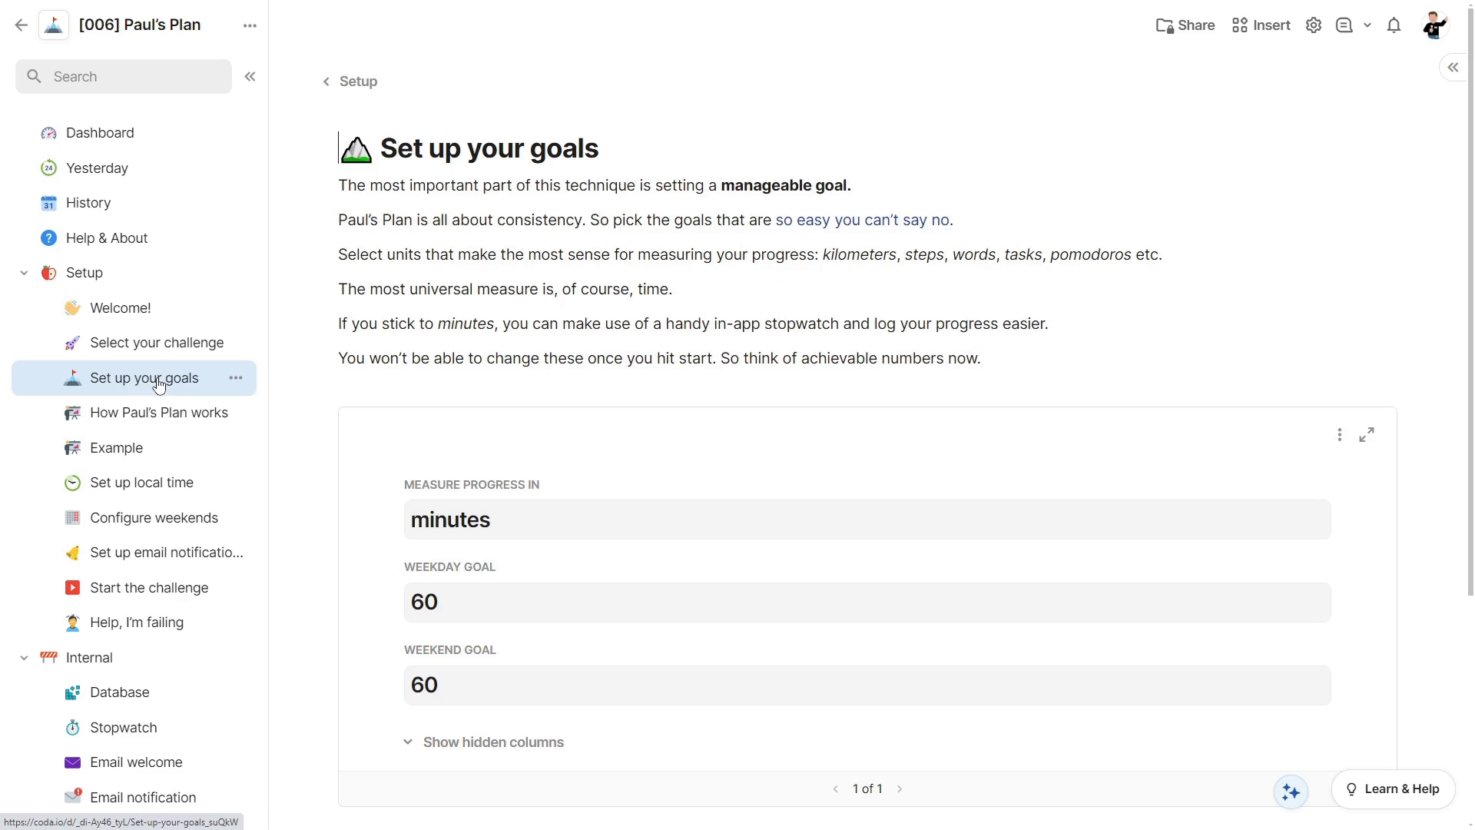
click(178, 206)
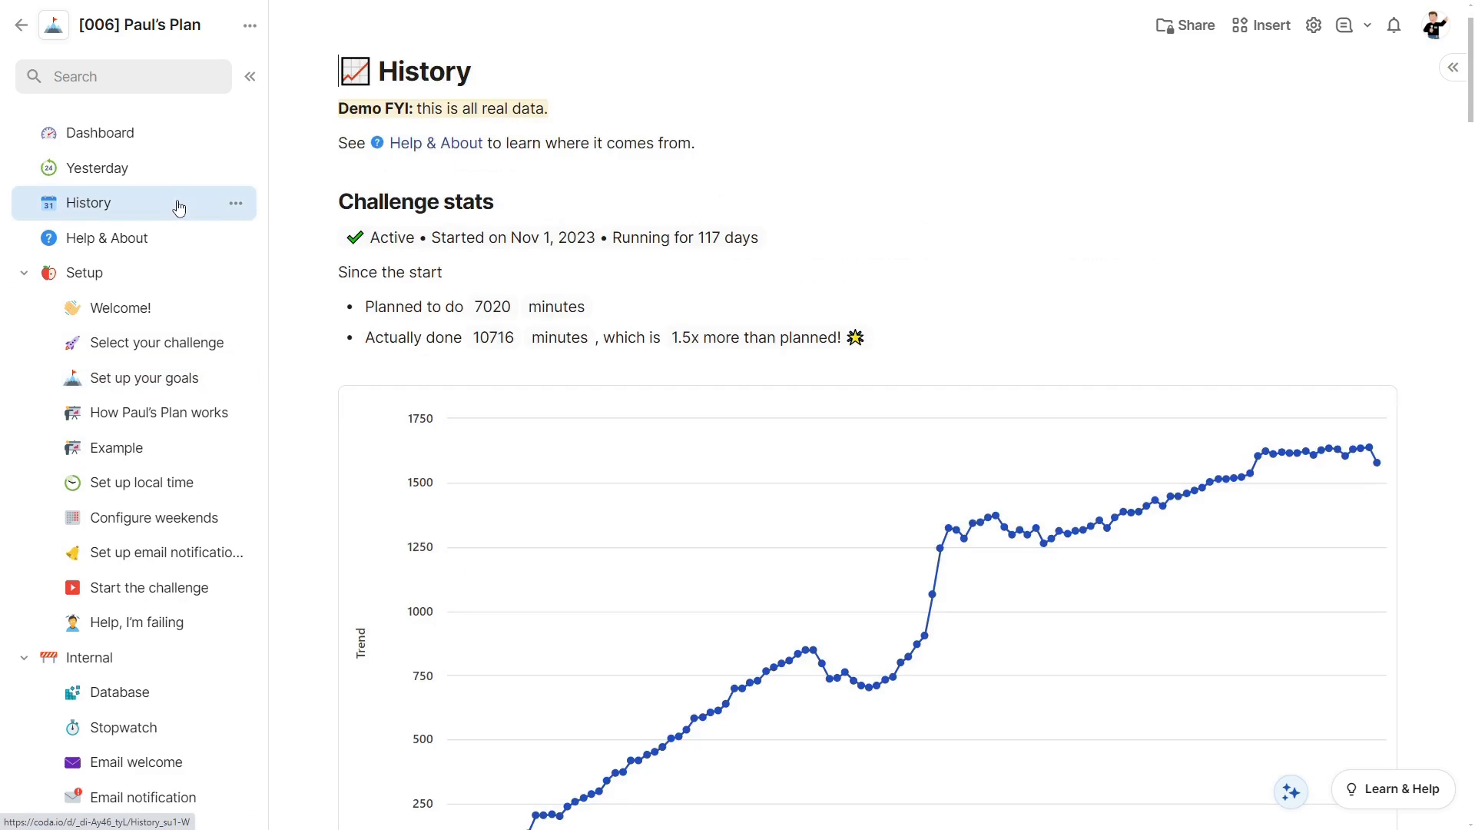
scroll(303, 209, down, 1)
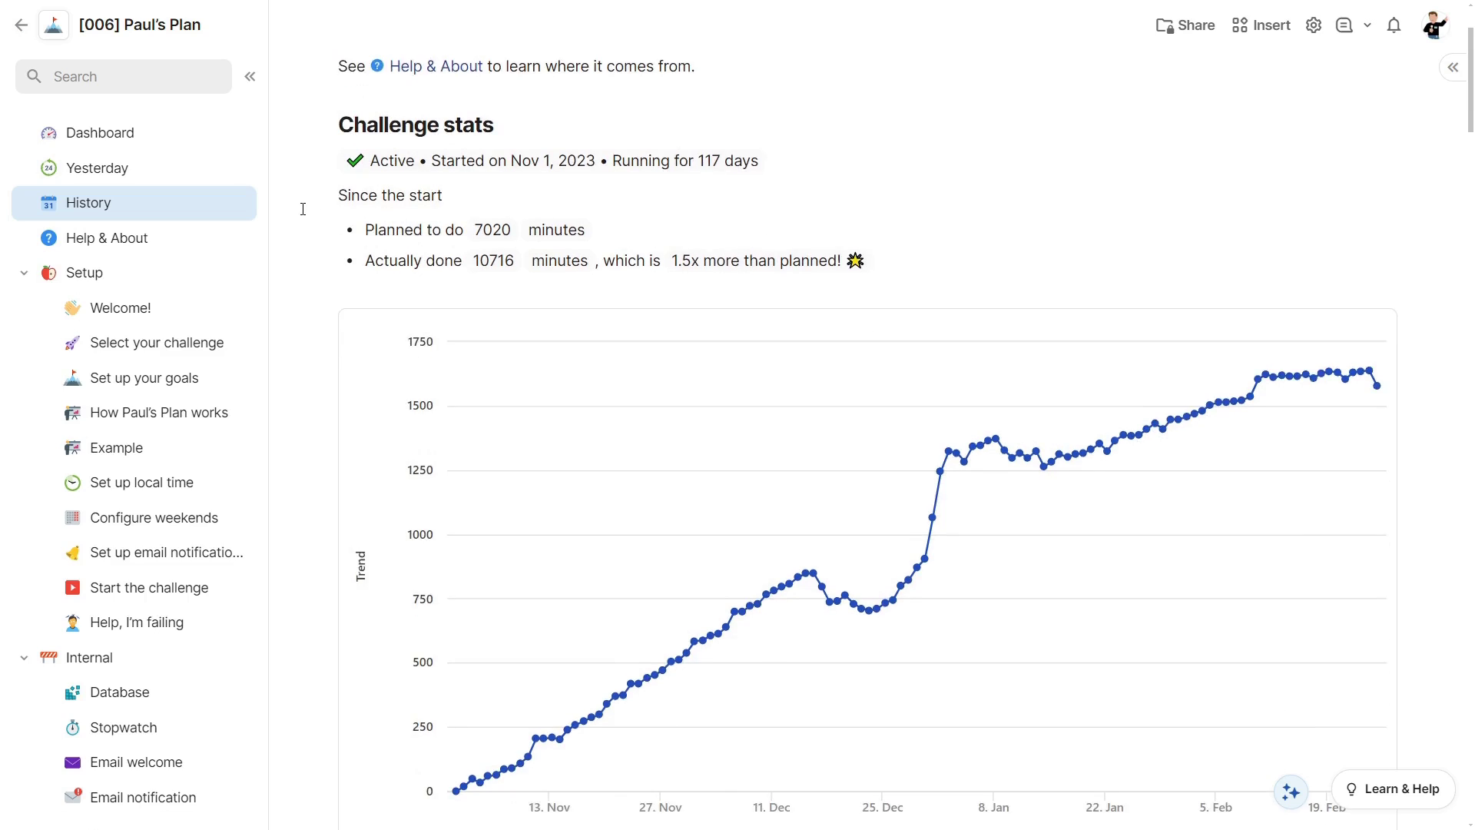
scroll(302, 209, down, 1)
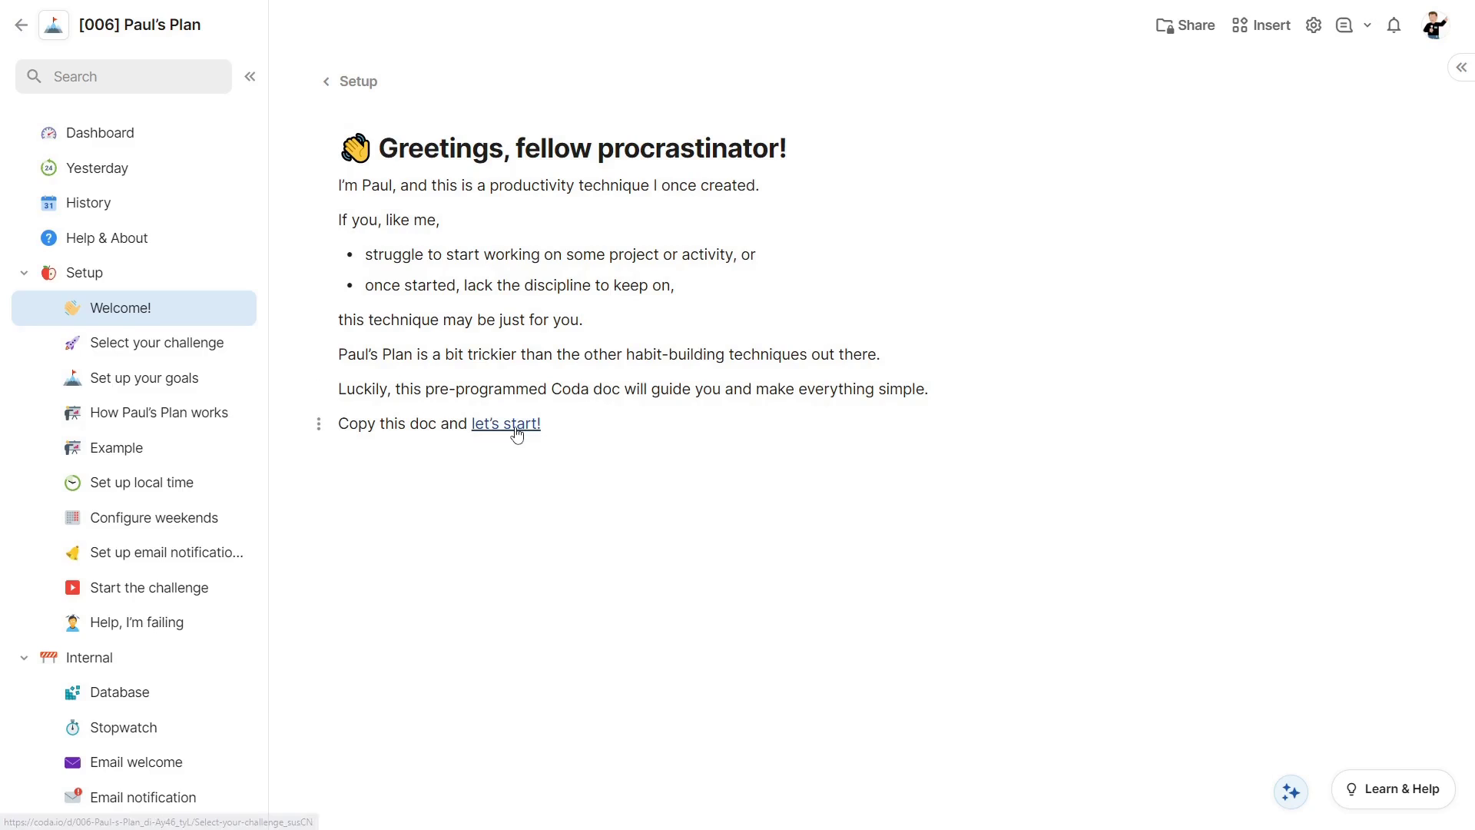
click(517, 425)
scroll(565, 484, down, 5)
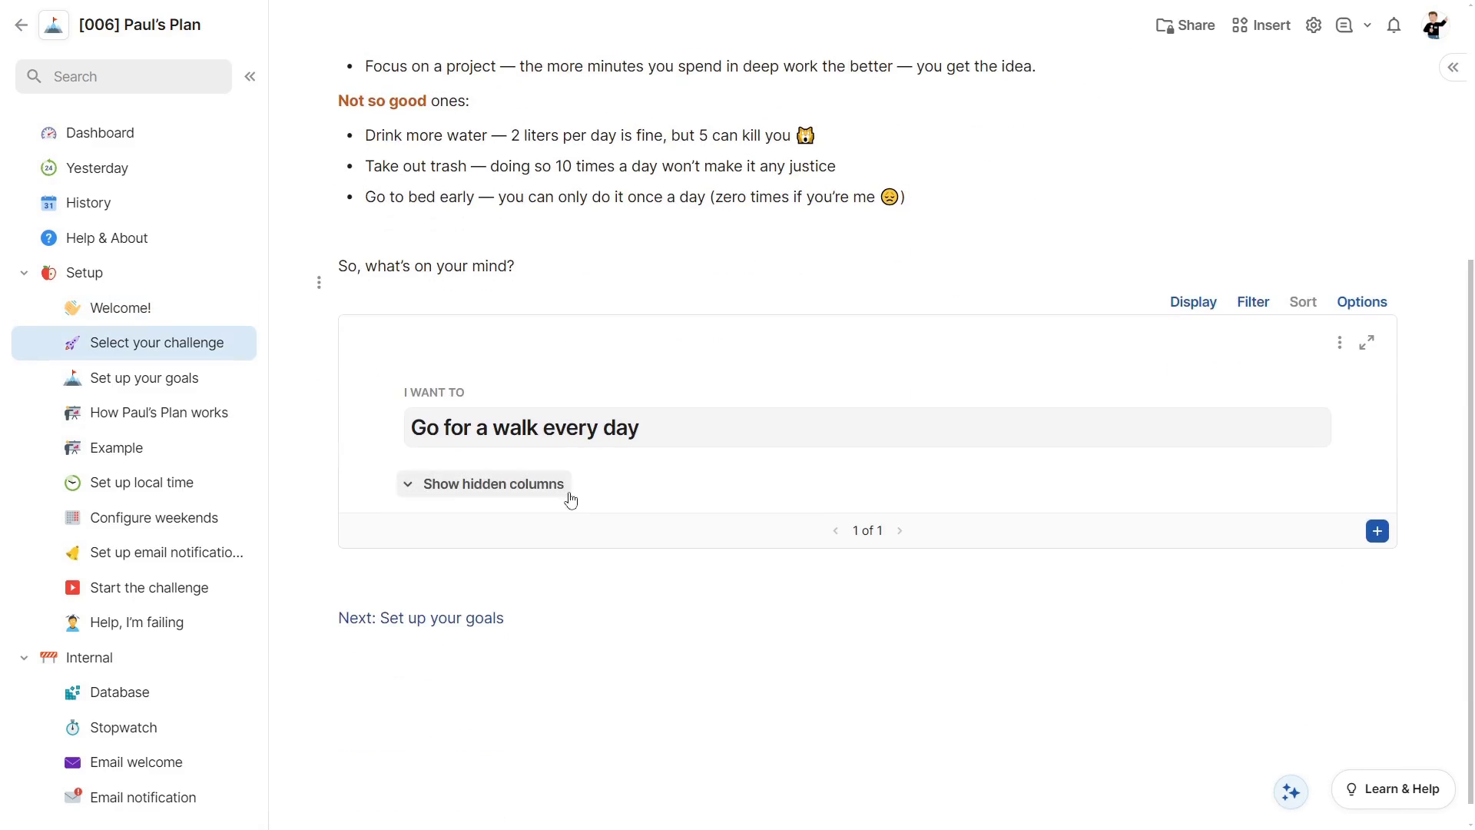
click(451, 619)
scroll(609, 348, down, 5)
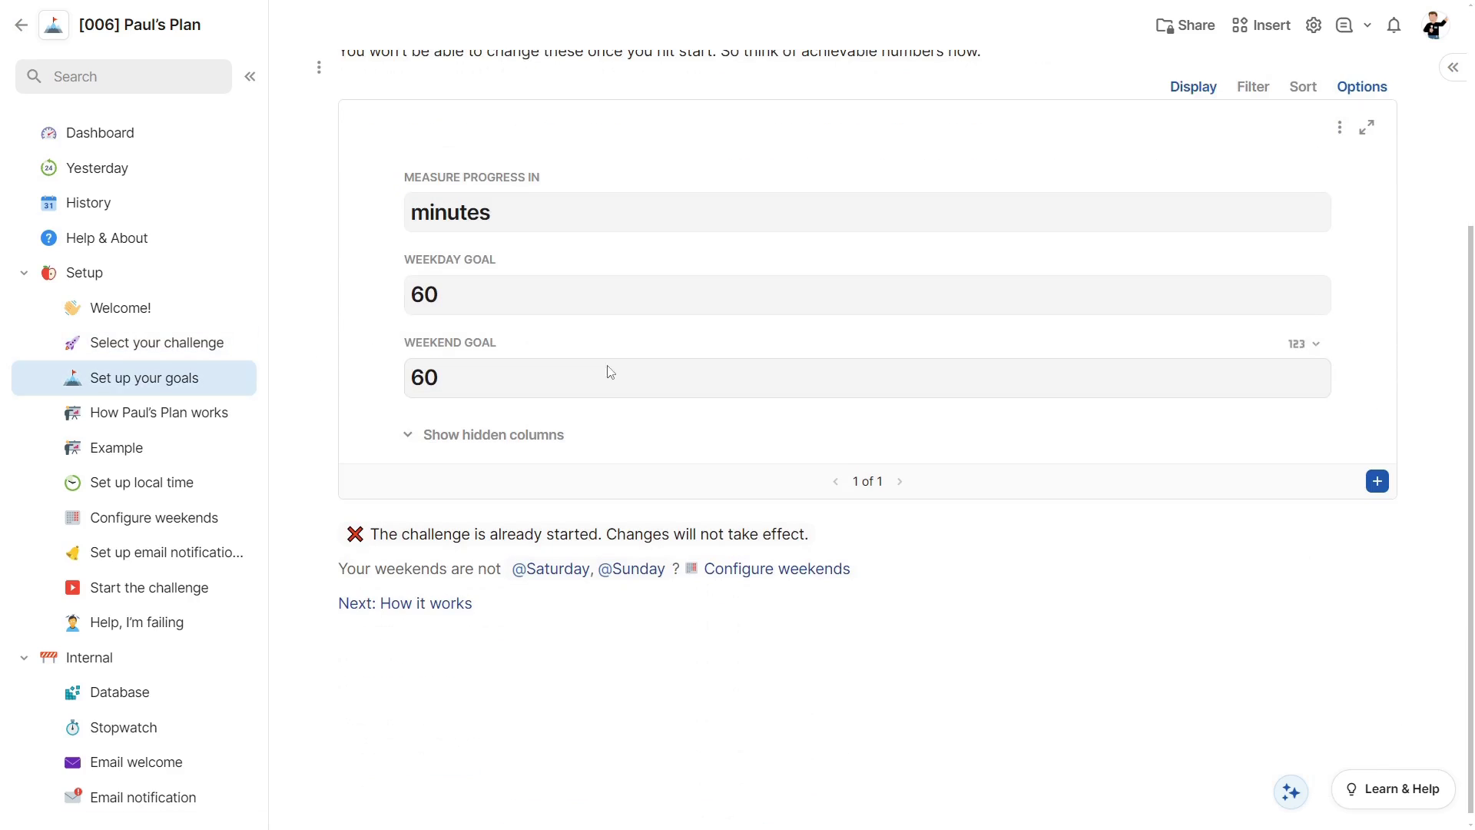
click(445, 605)
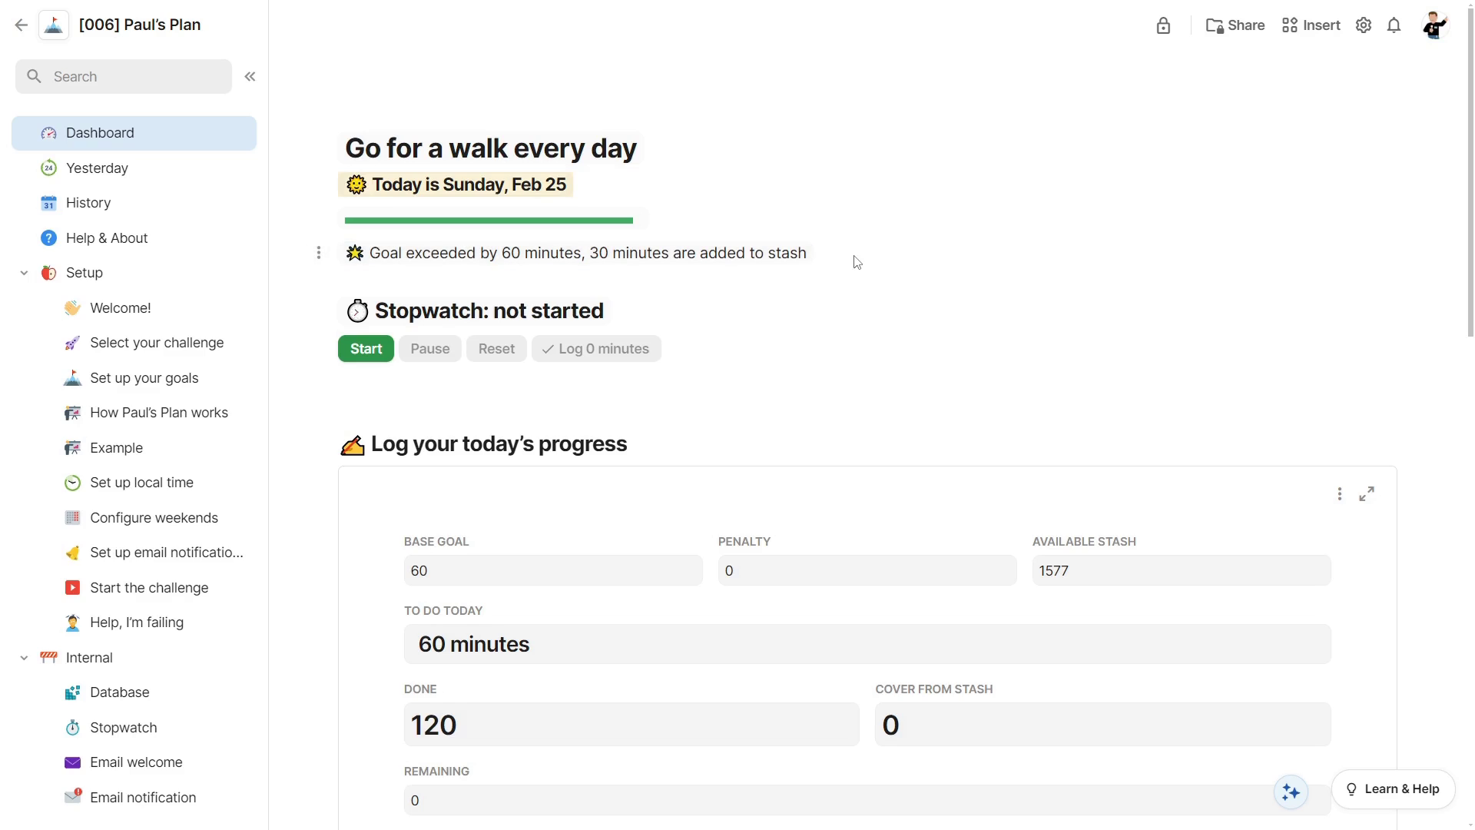
Step: Enter today's Done minutes as 0, 30, 60, then 90, watching the status line update
double_click(434, 724)
text(0)
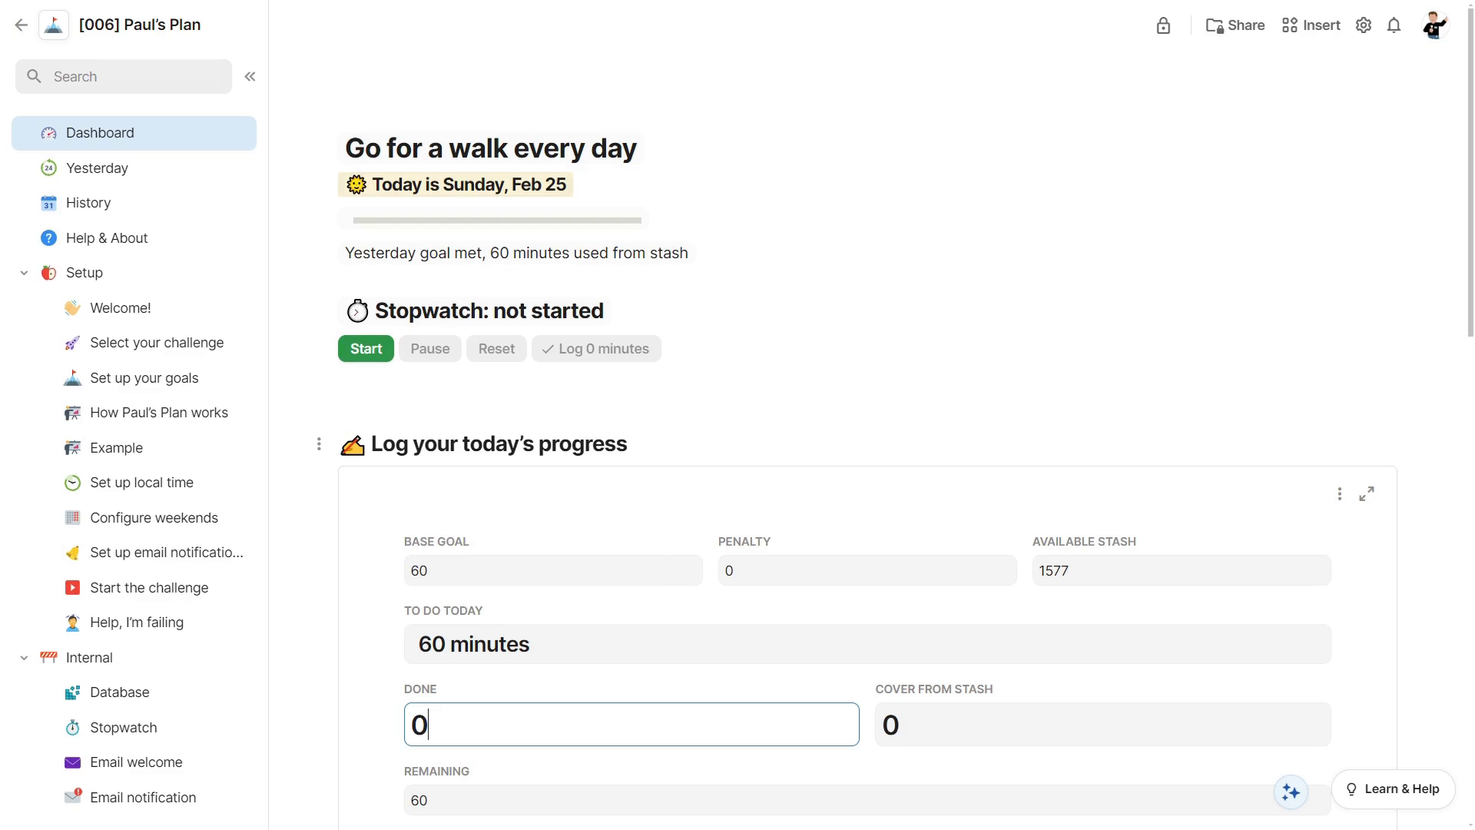
key(BackSpace)
text(30)
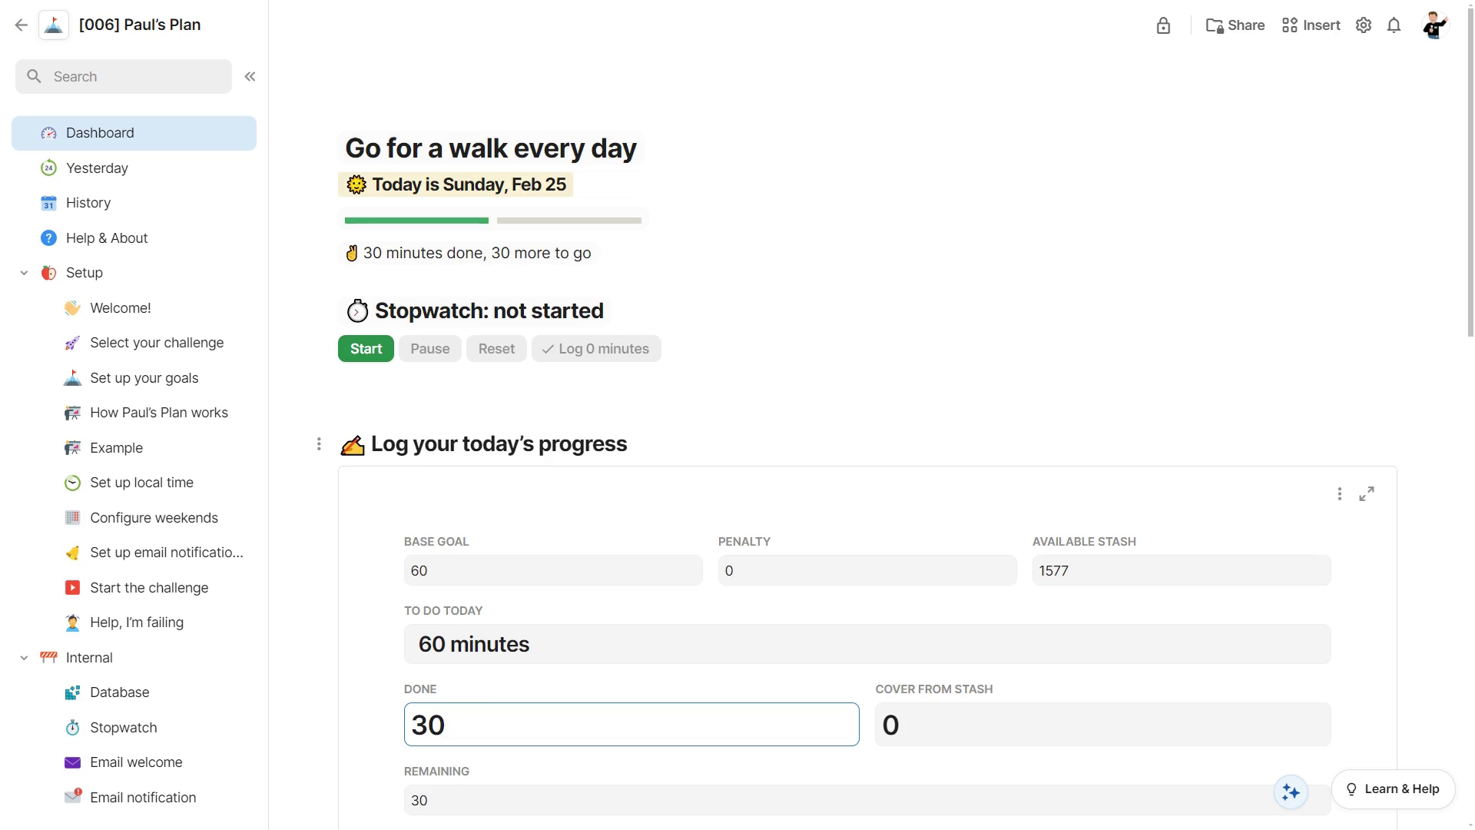
key(BackSpace)
key(BackSpace)
text(60)
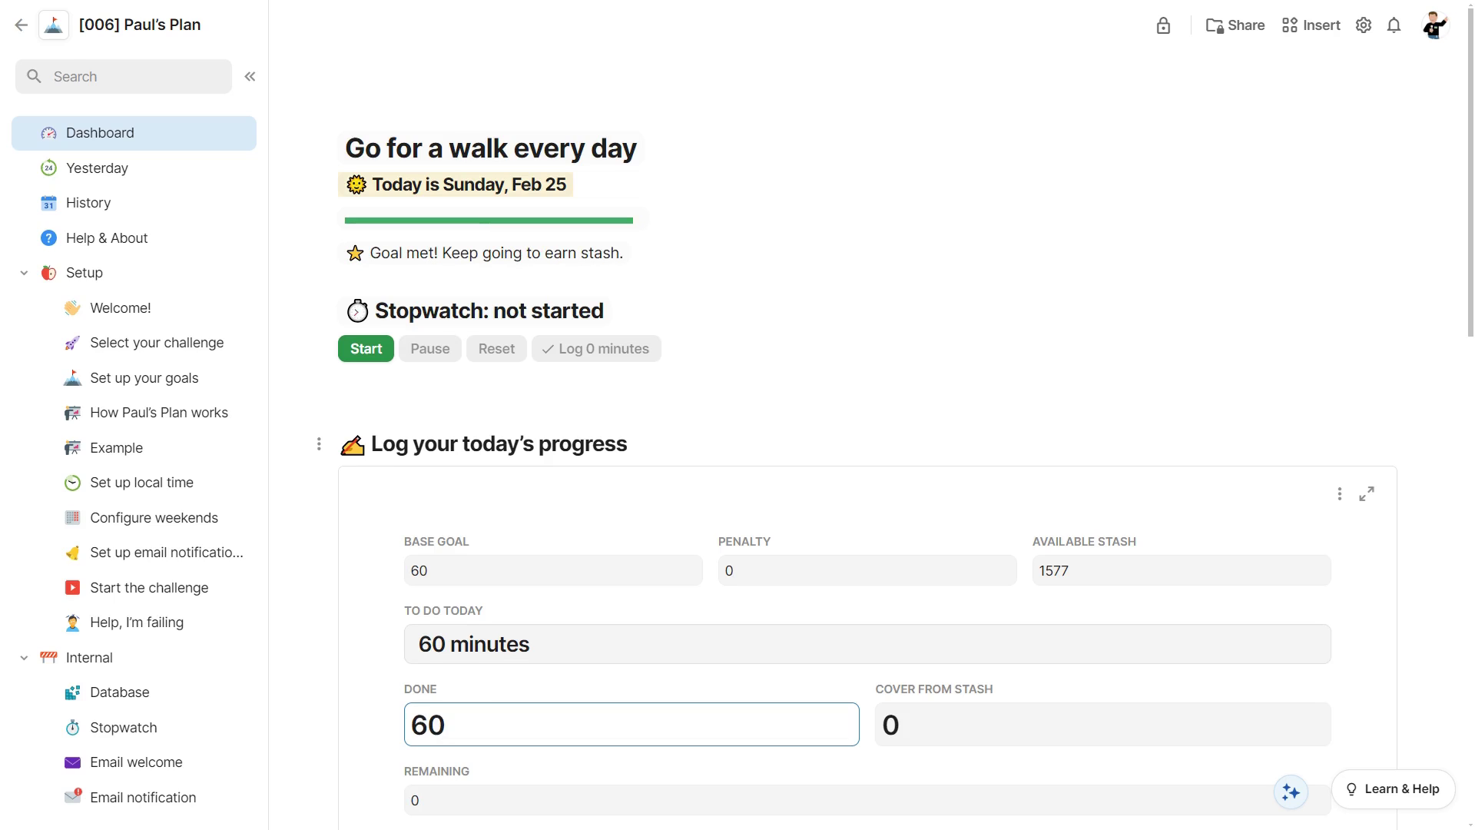
key(BackSpace)
key(BackSpace)
text(90)
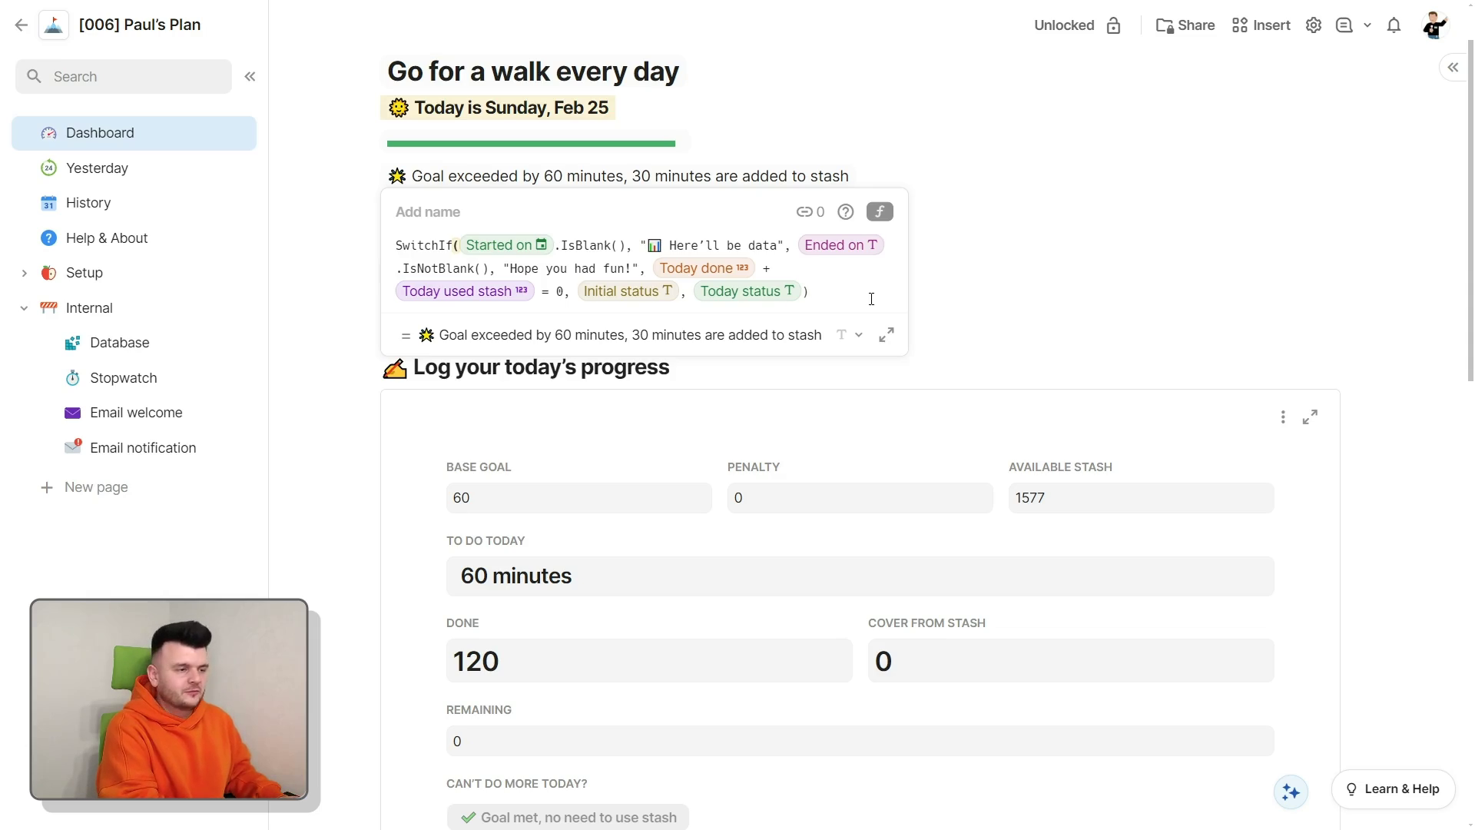
Step: Split the SwitchIf arguments onto indented lines and inspect the 'Here'll be data' and 'Hope you had fun!' strings
key(shift+Return)
key(shift+Return)
key(shift+Return)
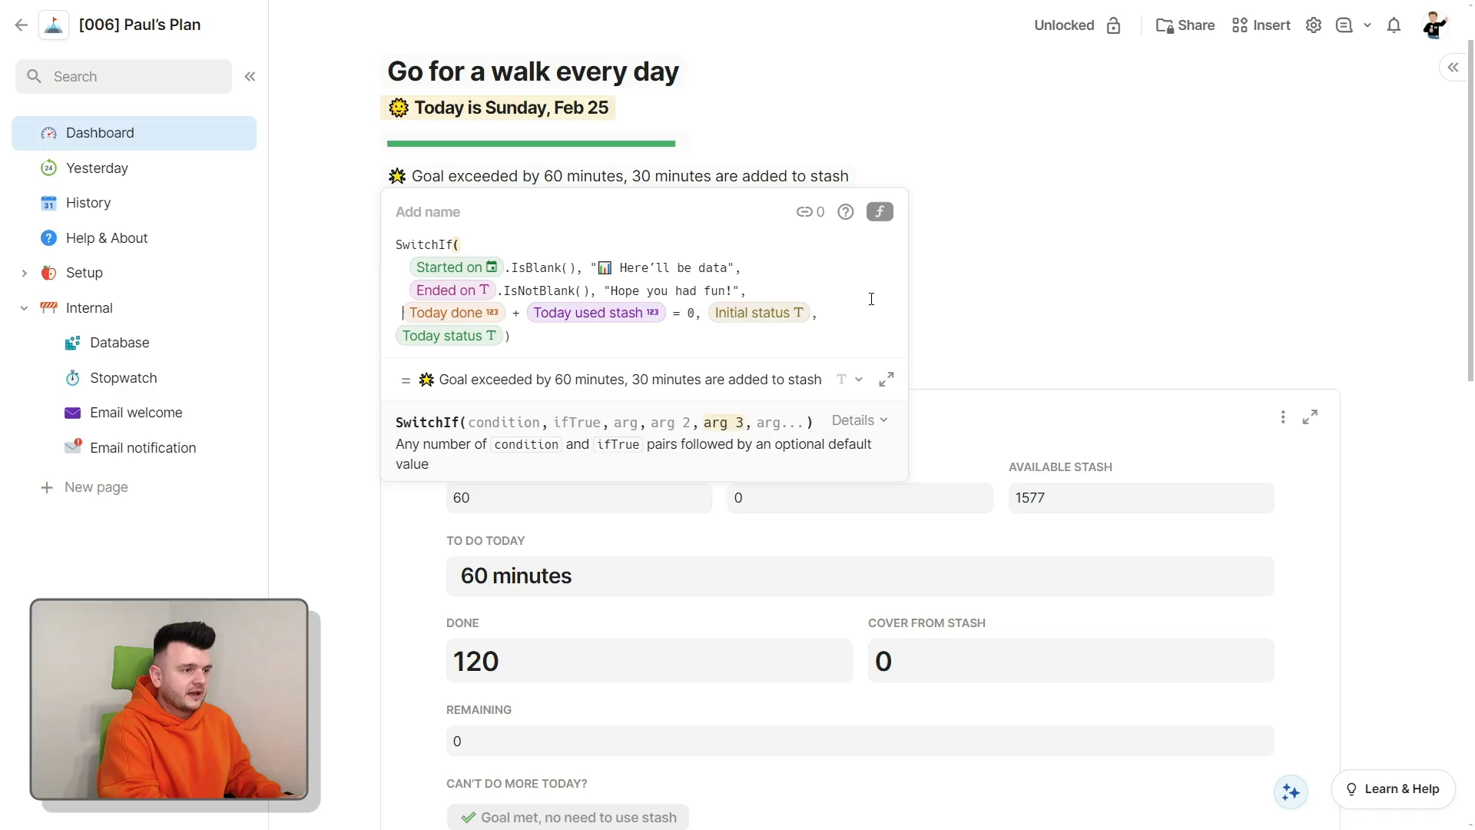
key(shift+Return)
key(shift+Return)
key(shift+Return)
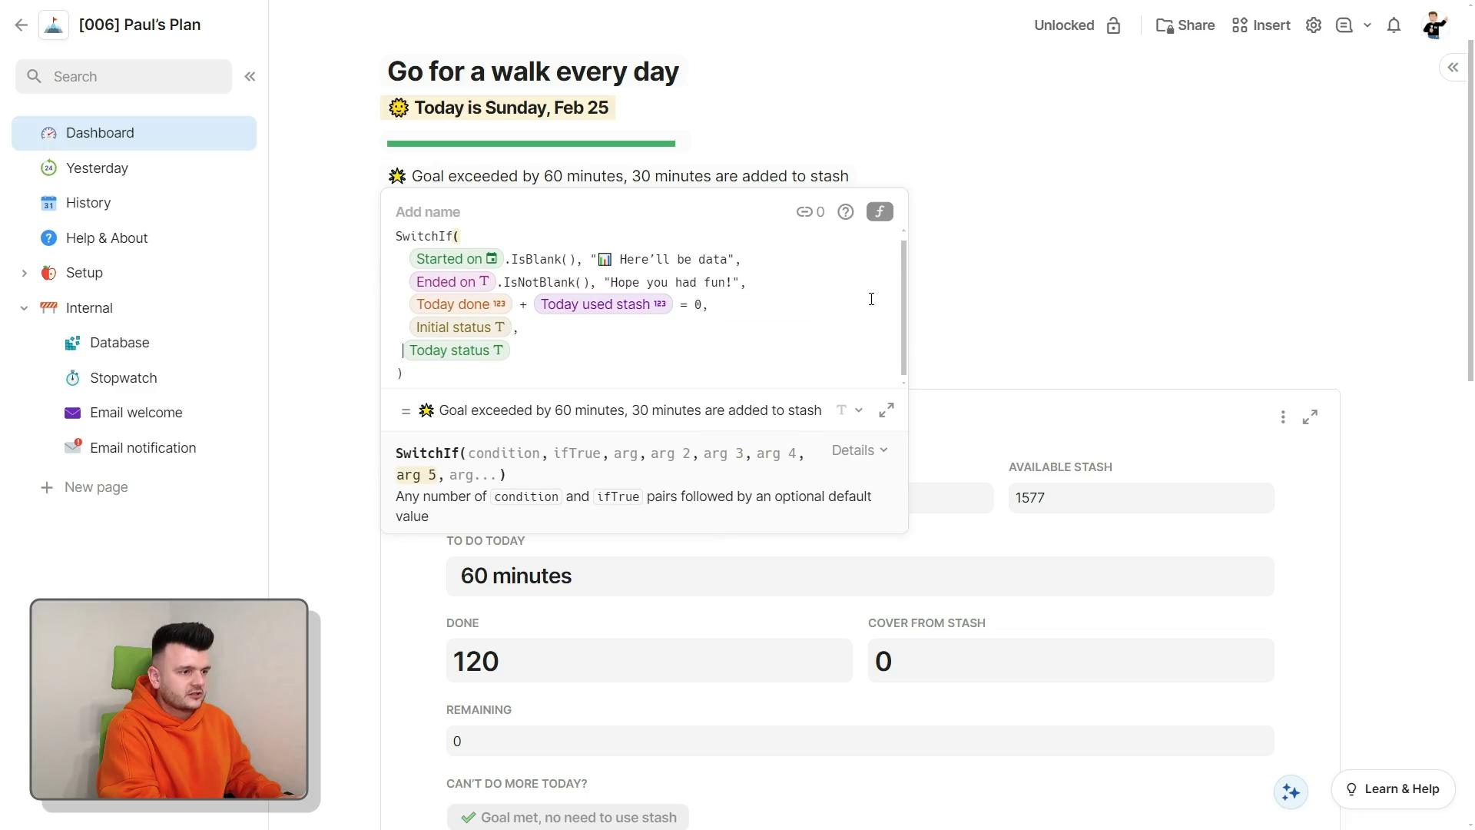
key(Tab)
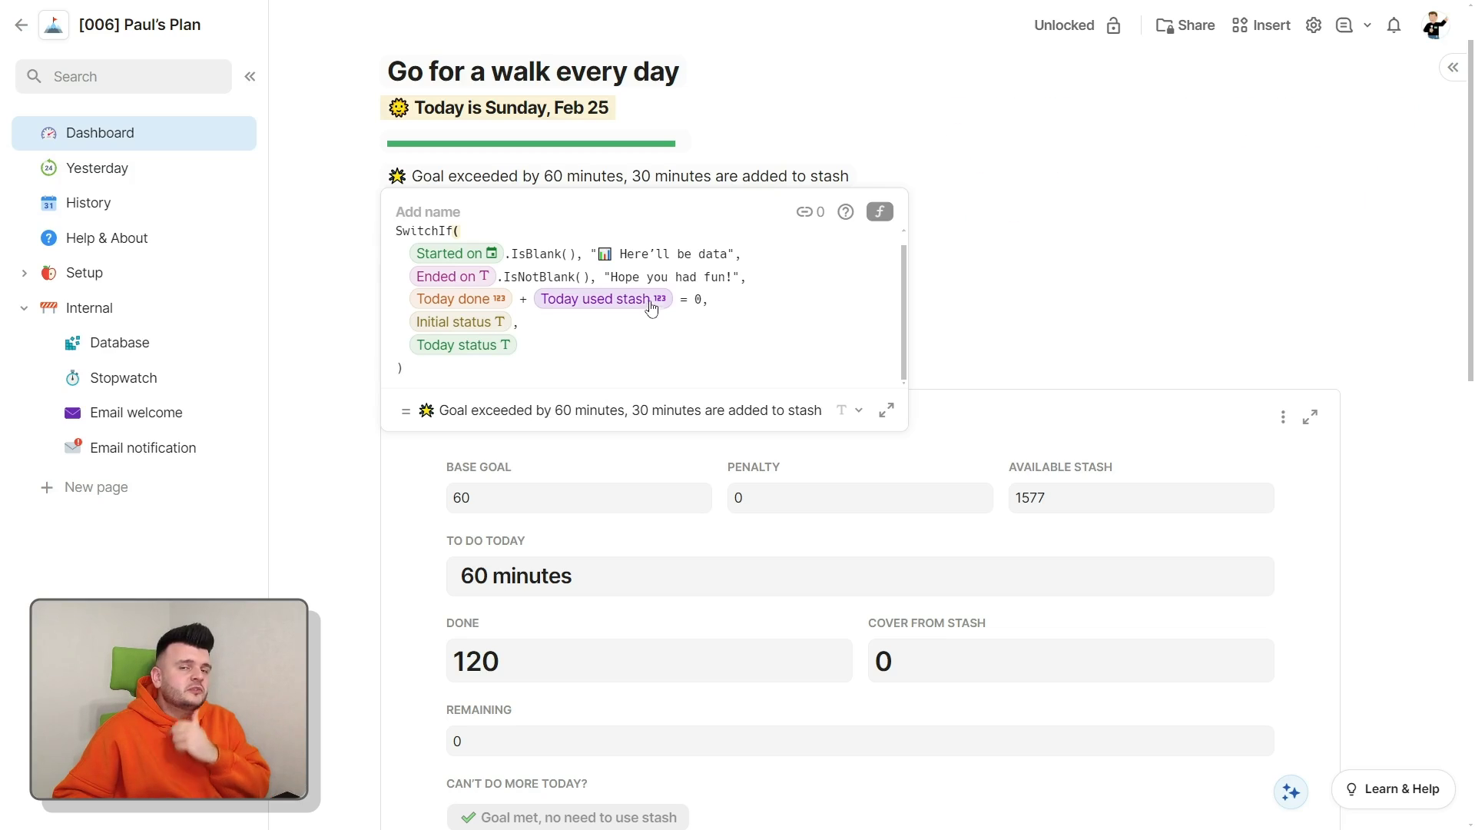
click(596, 253)
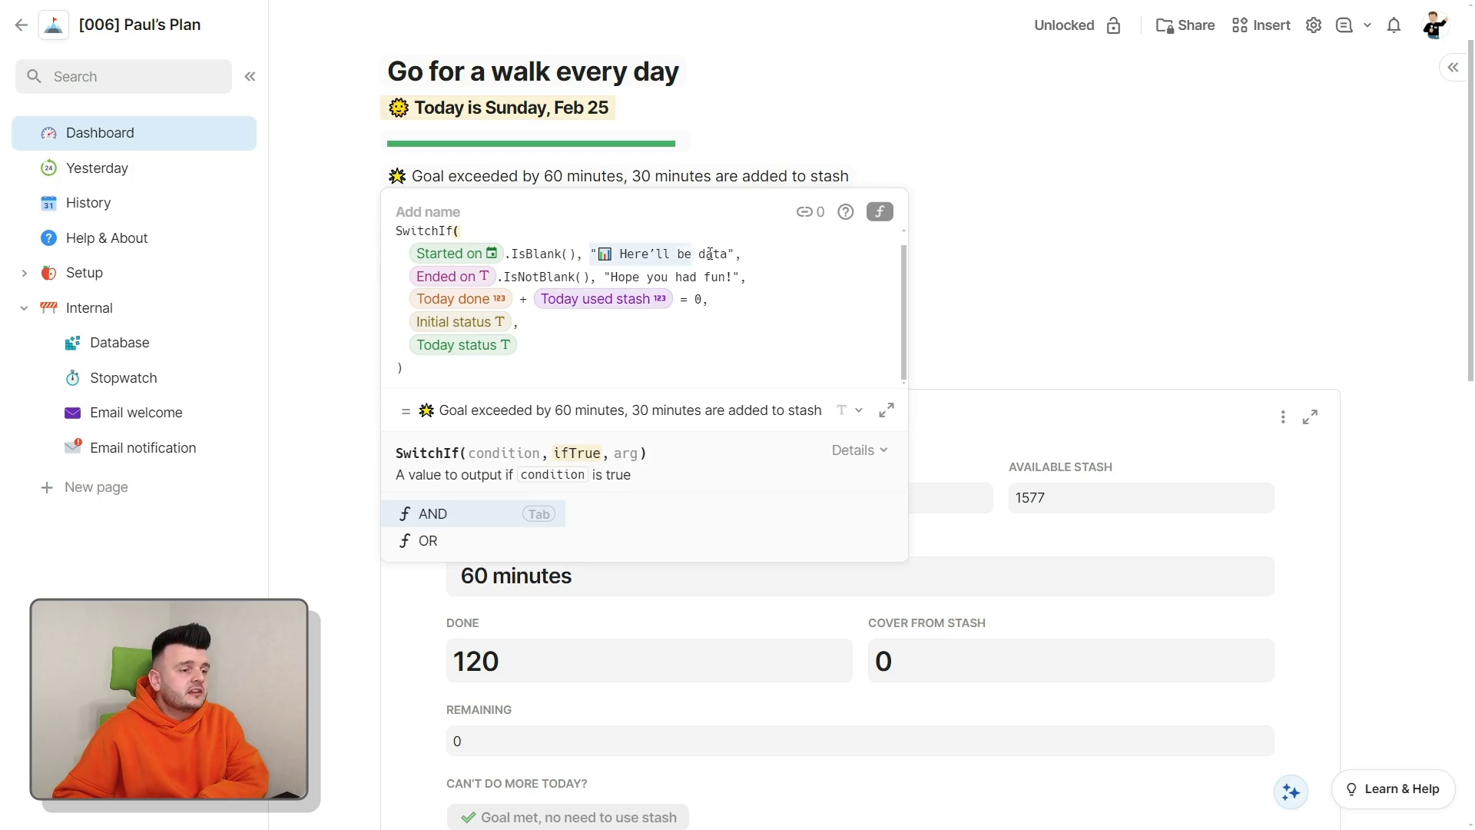
click(607, 277)
click(738, 338)
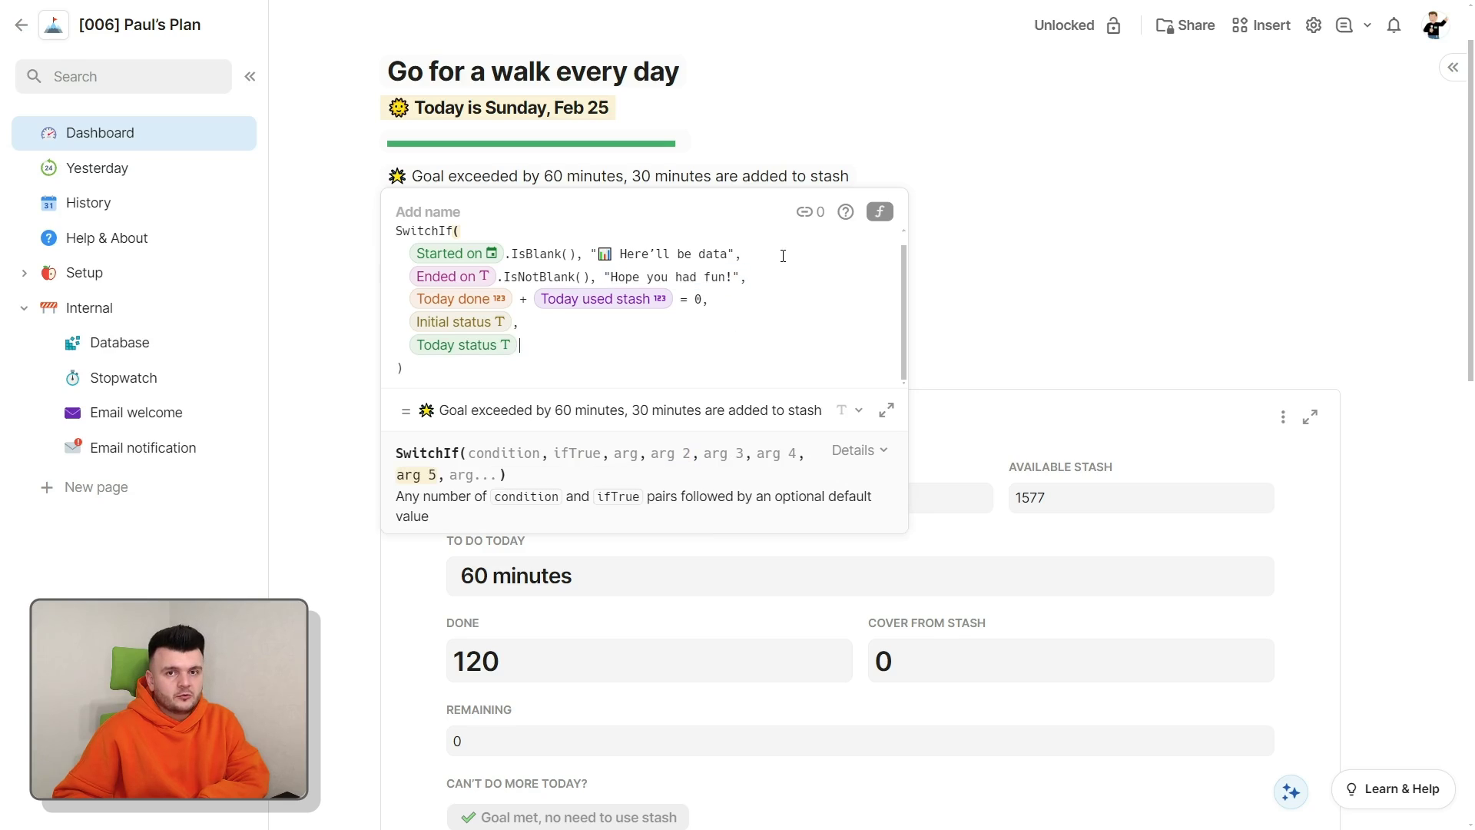
click(581, 253)
drag(783, 279, 607, 275)
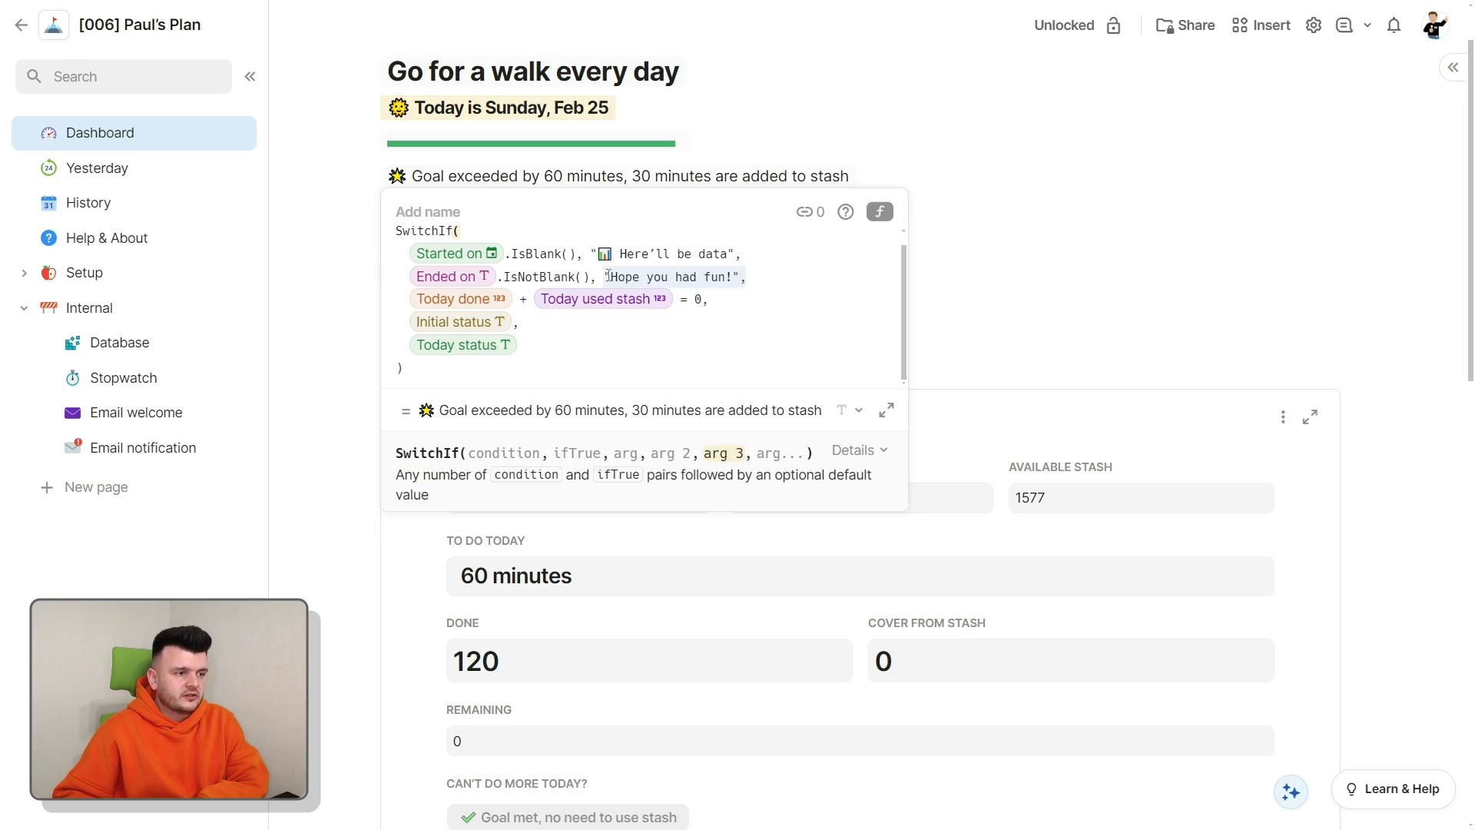
click(771, 303)
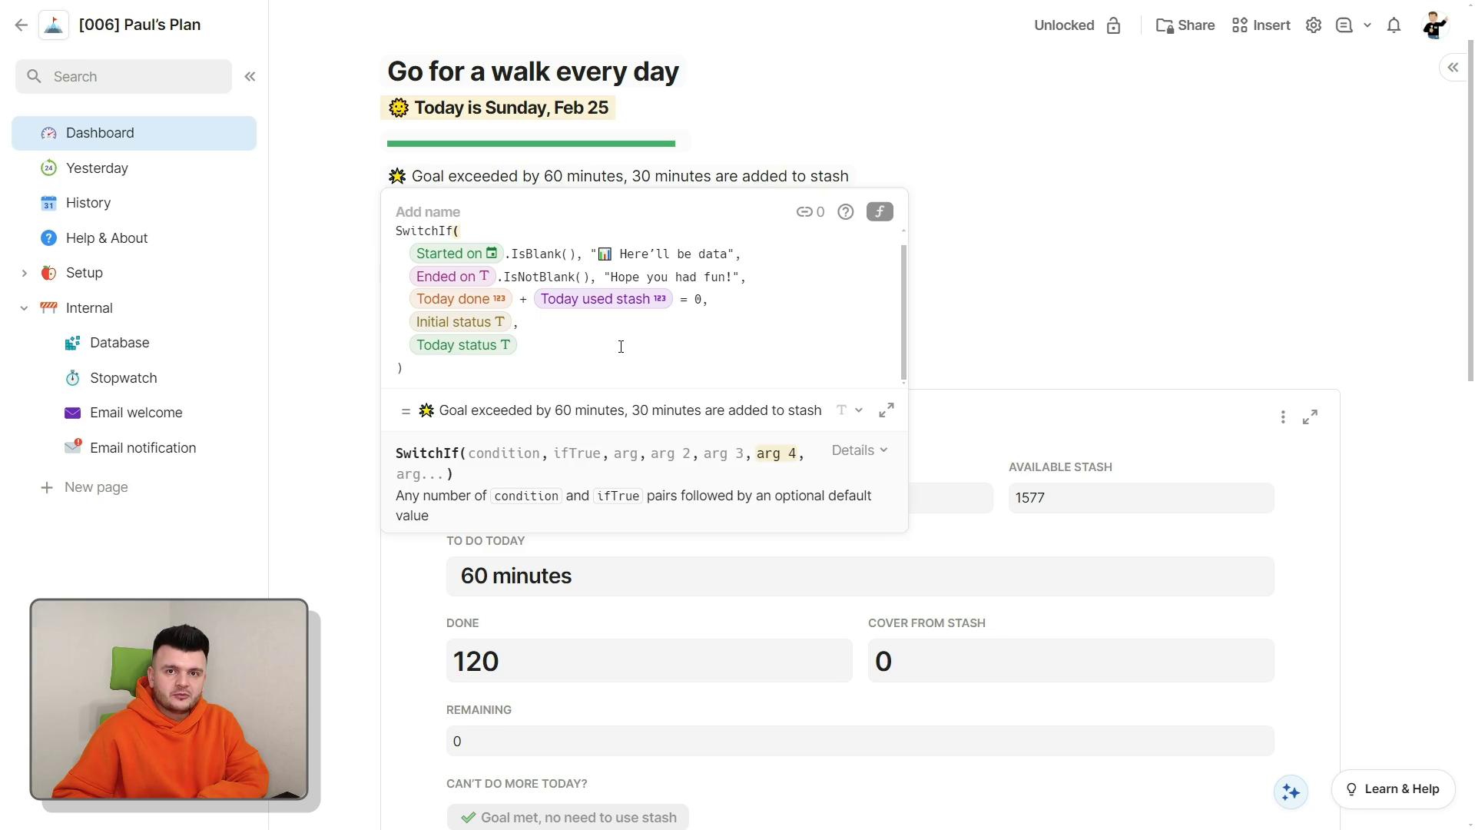
Step: Preview the Initial status and Today status formulas, highlighting the 'done, more to go' template
key(Down)
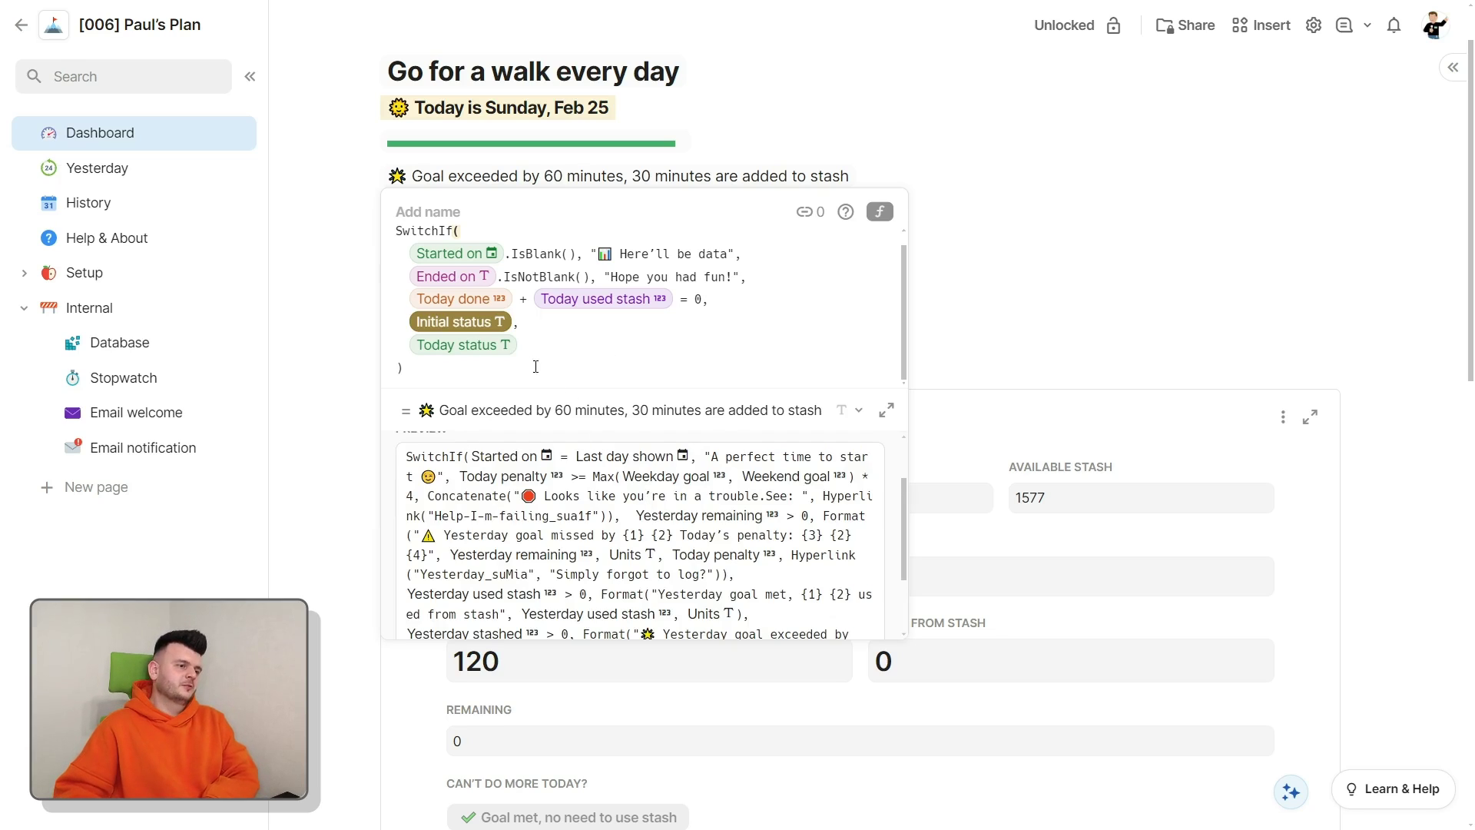
key(Down)
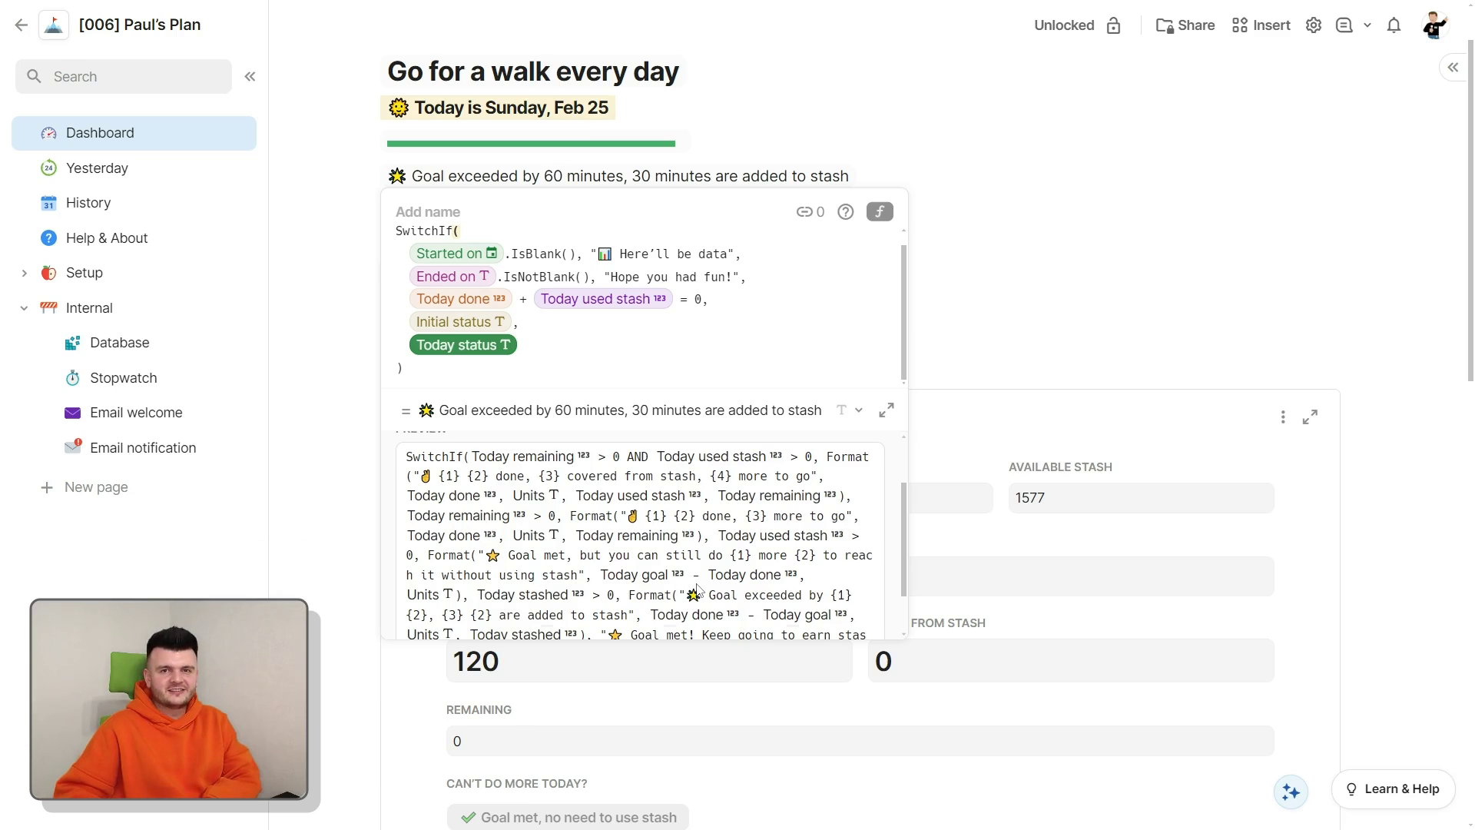
scroll(697, 590, up, 1)
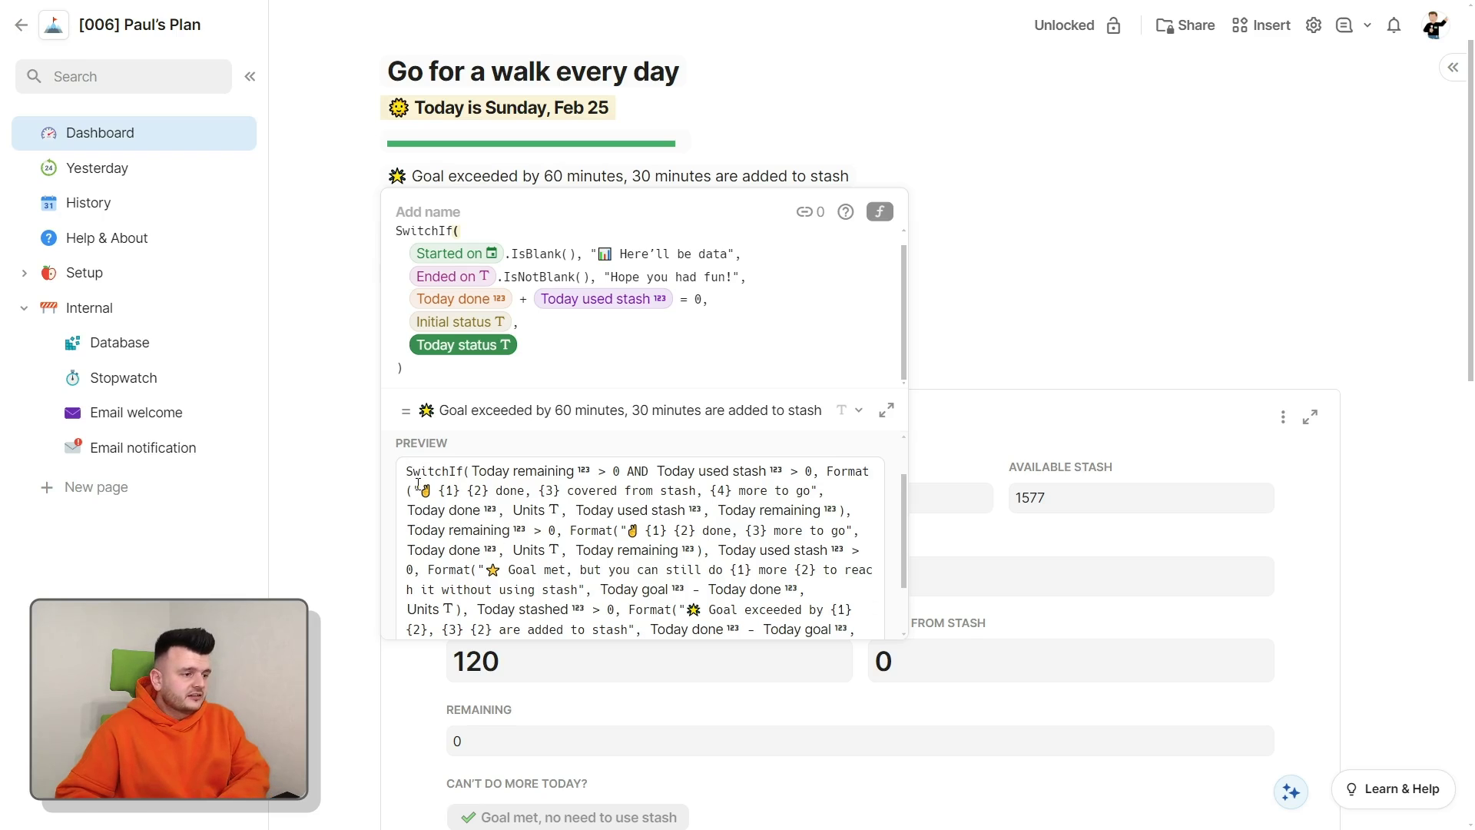
drag(418, 484, 816, 492)
drag(620, 530, 851, 533)
Step: Highlight the first Format template string in the Database page's Today status formula
click(836, 584)
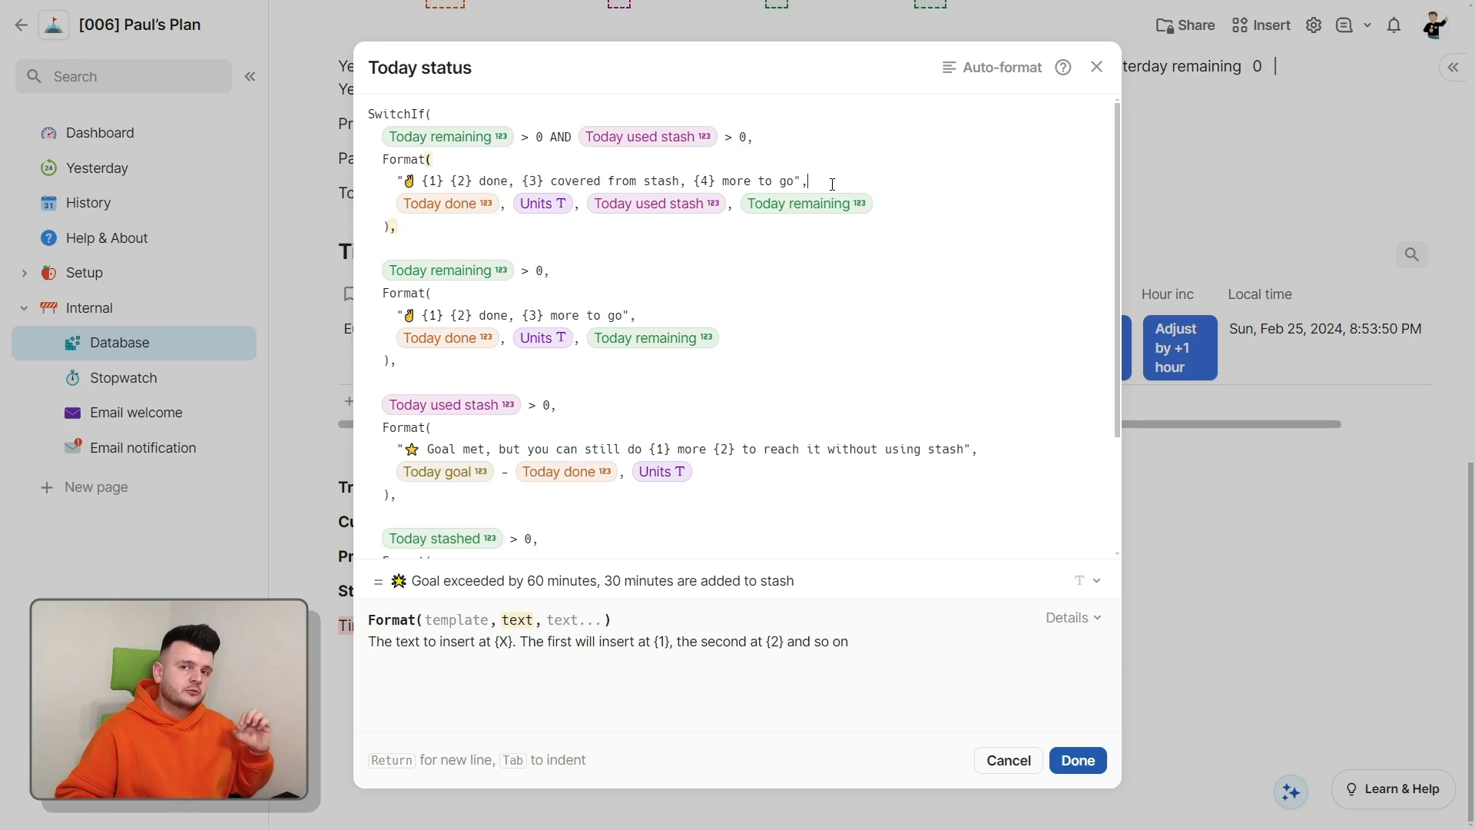
drag(400, 180, 835, 177)
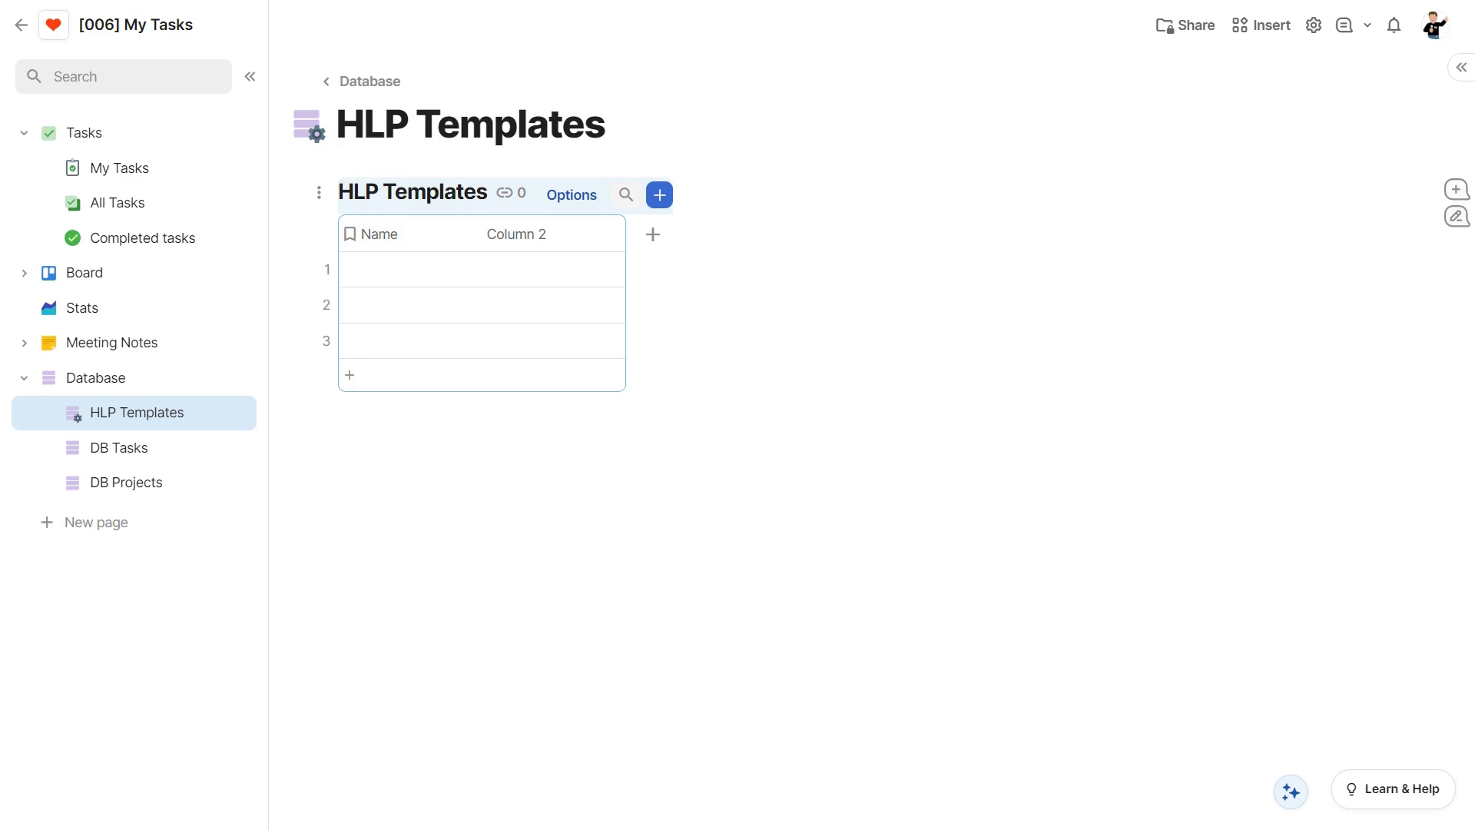
Step: Paste Welcome user and Welcome guest into the first two Name cells of HLP Templates
text(Welcome user Welcome guest)
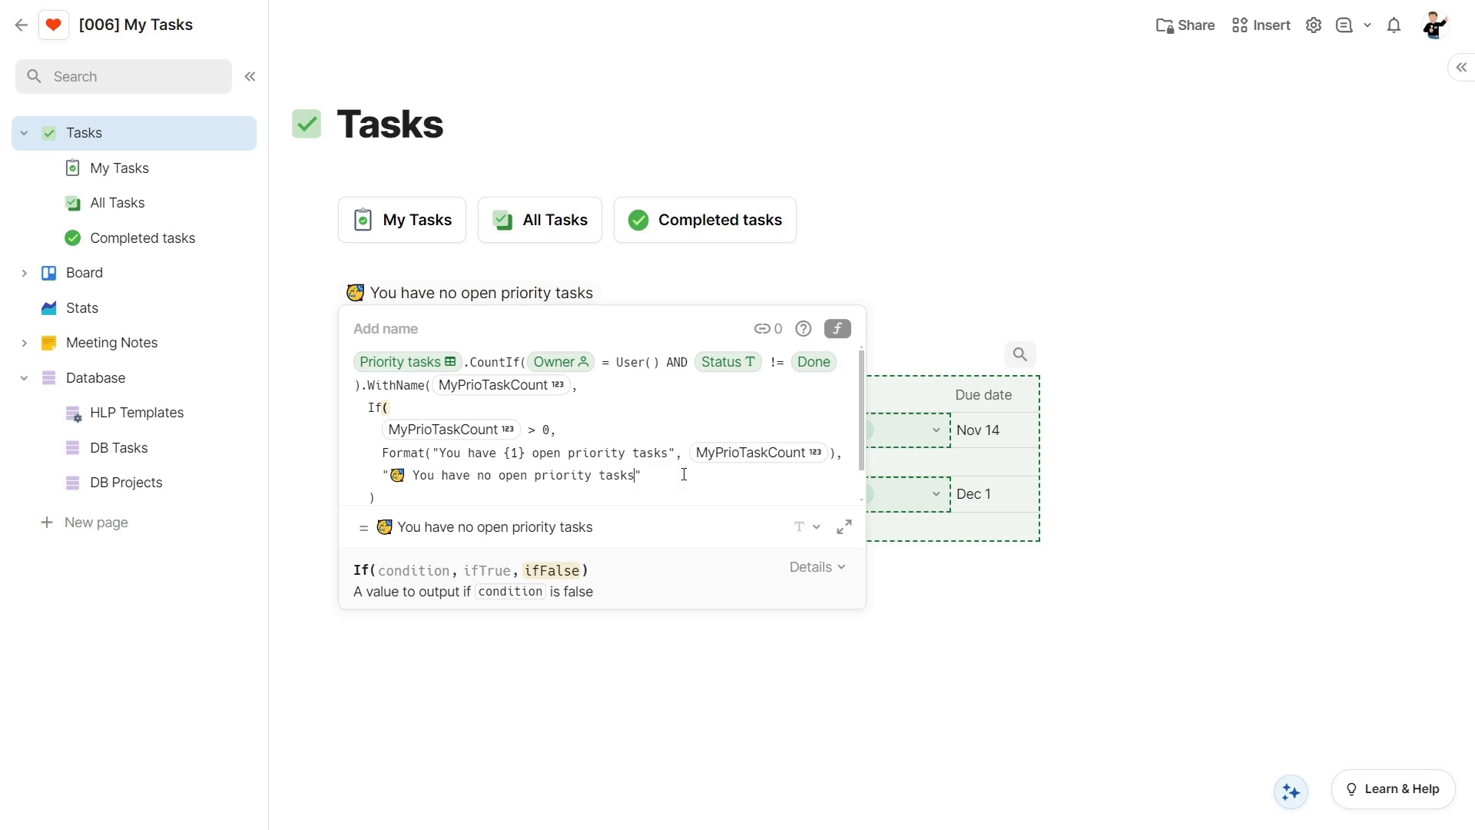
Step: Move the no-open-priority-tasks message into a new HLP Templates row named No prio tasks
drag(635, 478, 391, 477)
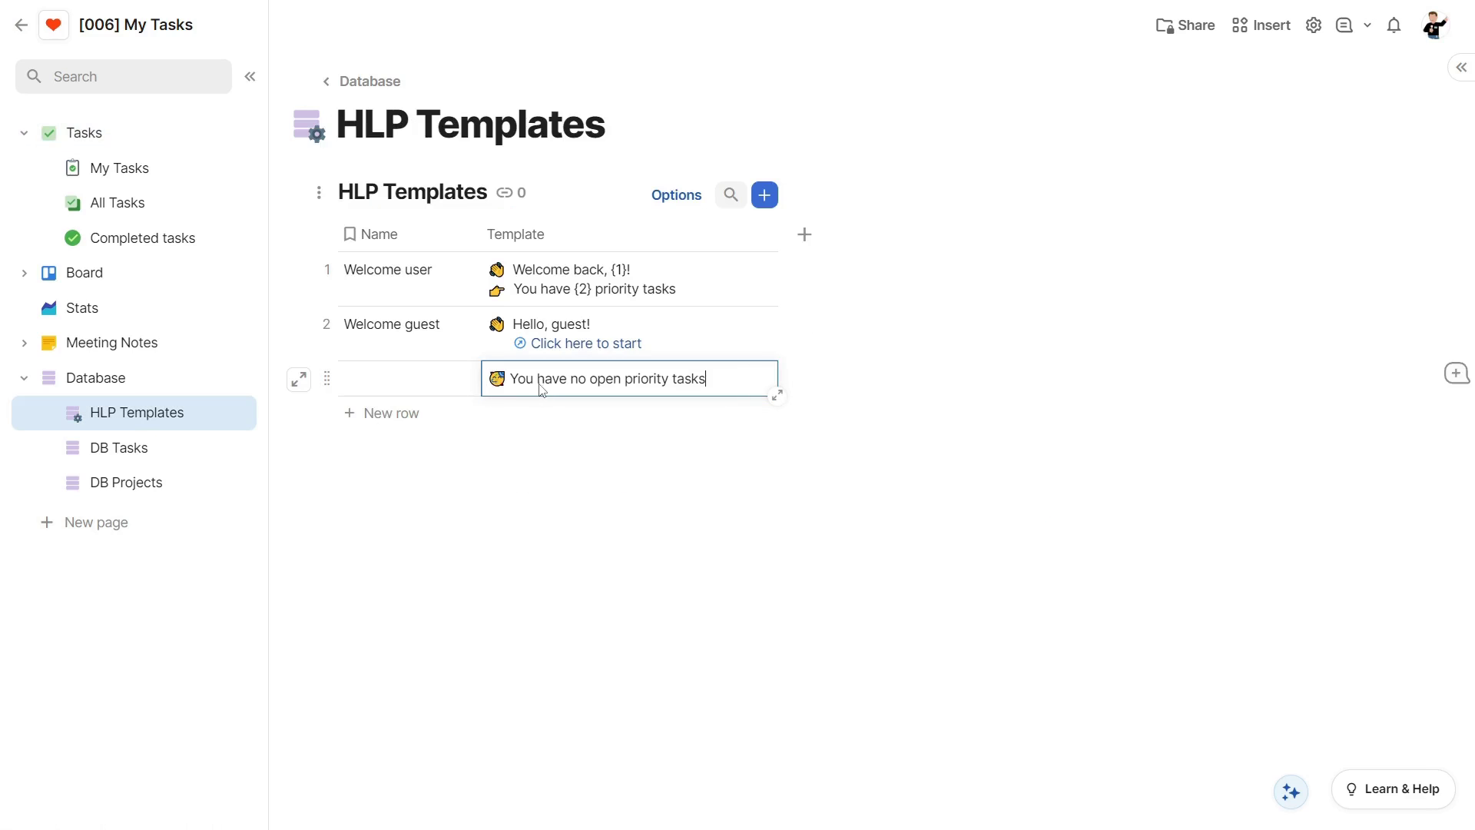
click(378, 380)
text(No prio tasks)
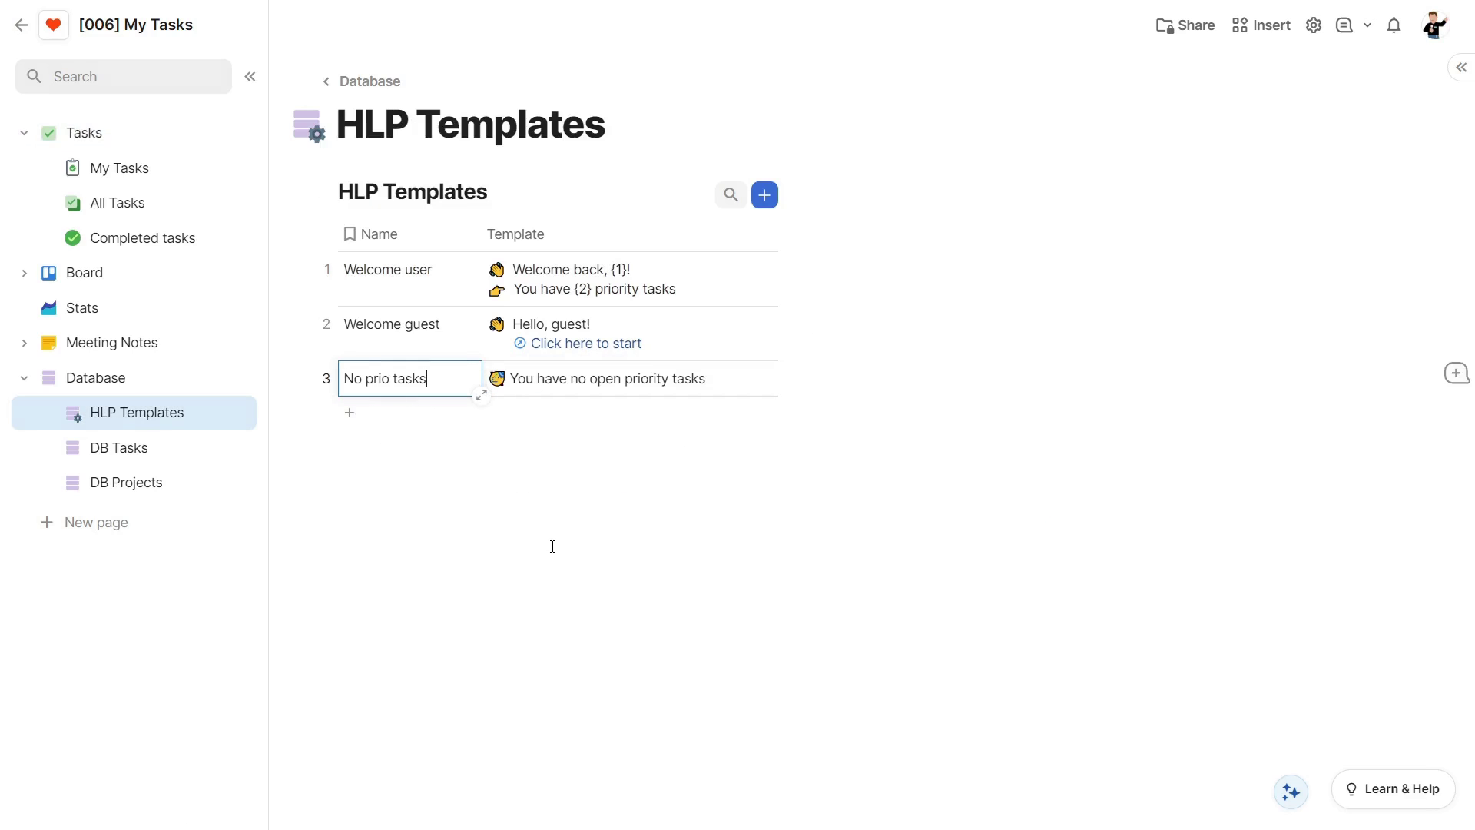
key(Tab)
click(85, 133)
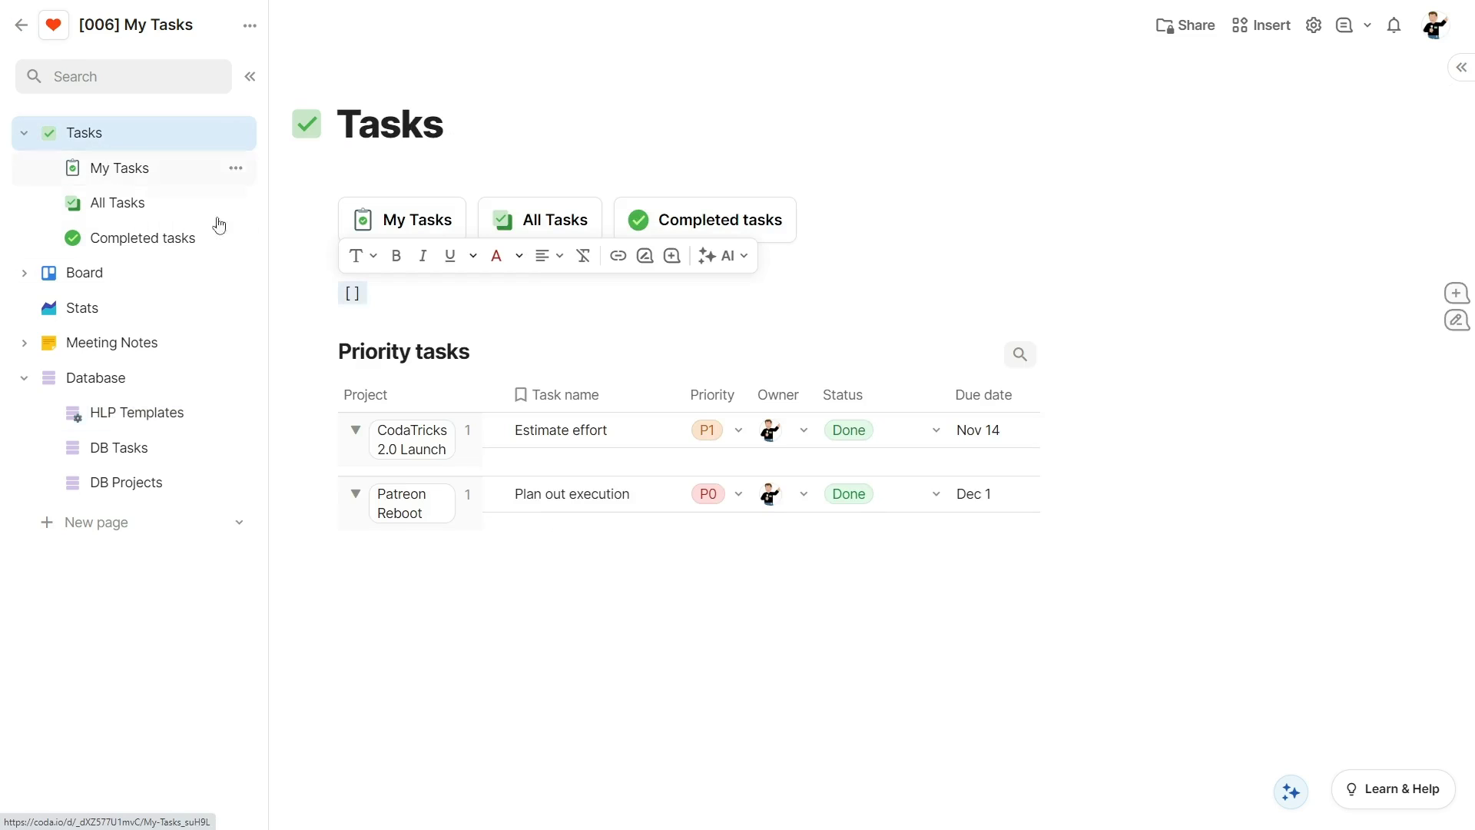
click(352, 292)
text(No prio tasks)
key(Tab)
text(.Te)
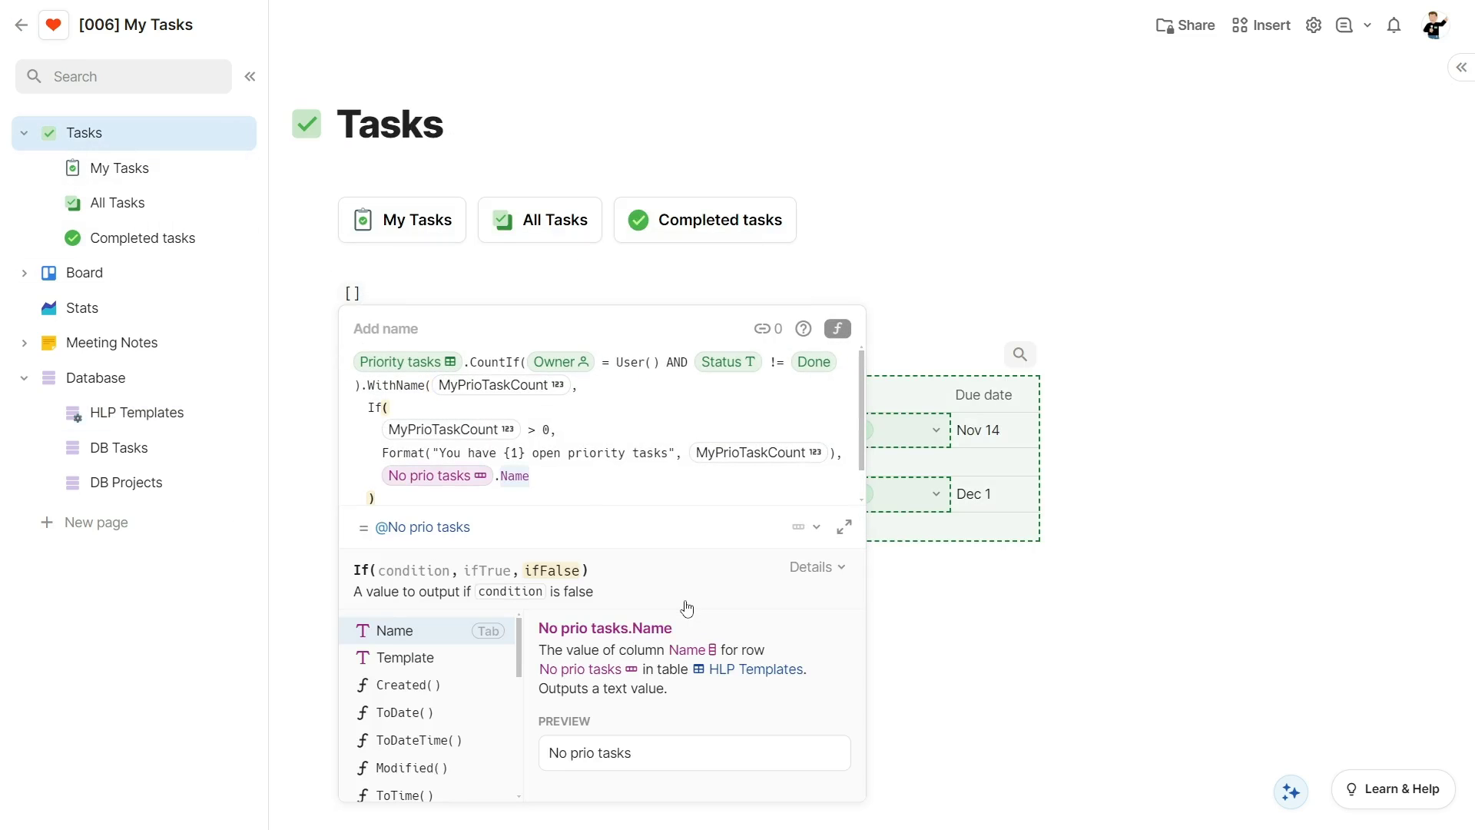
key(Tab)
key(Return)
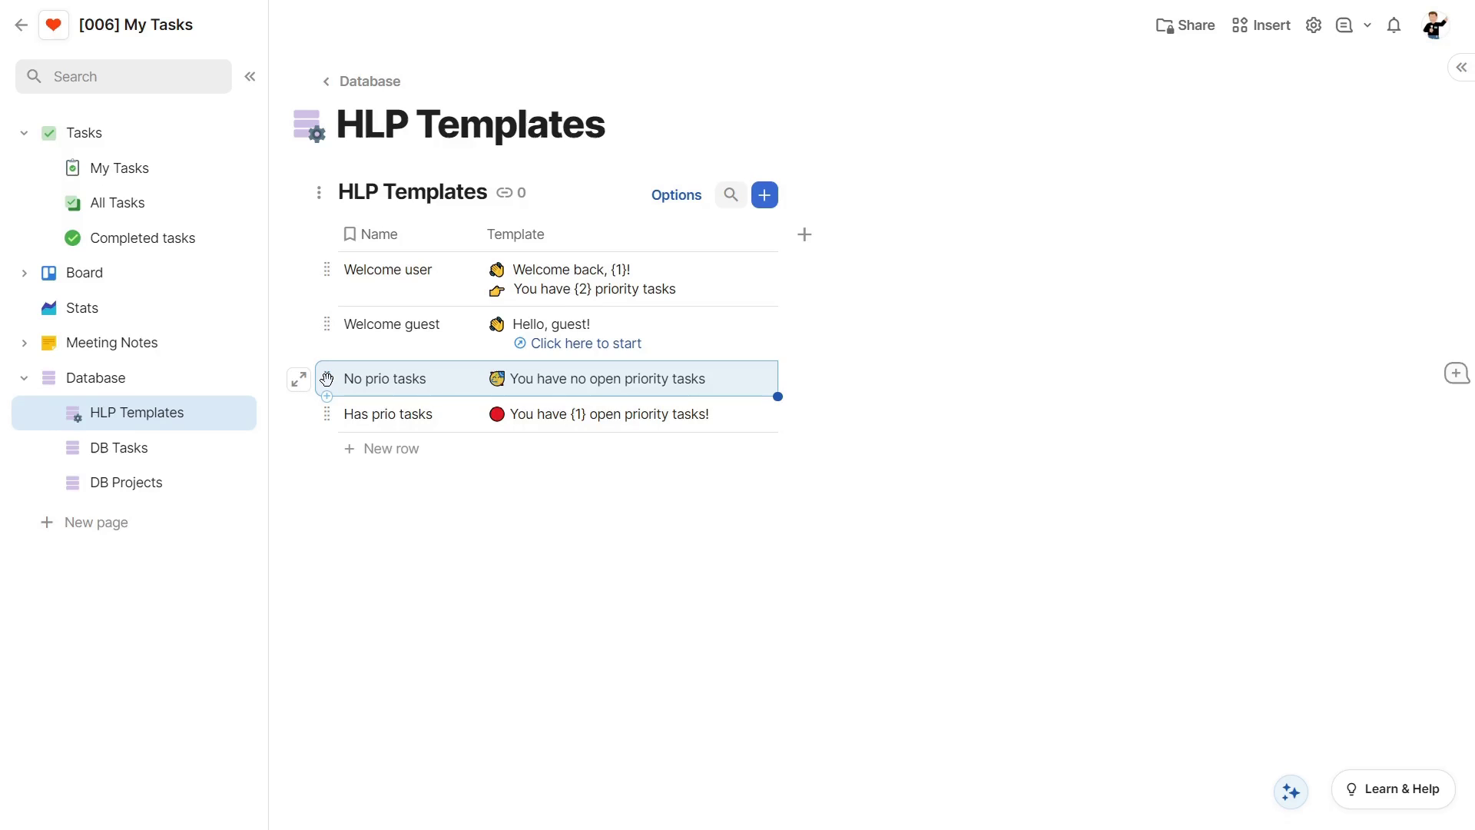
Step: Examine the example Format formula's template string, its {1} and {2} placeholders, and their inserted values
click(327, 412)
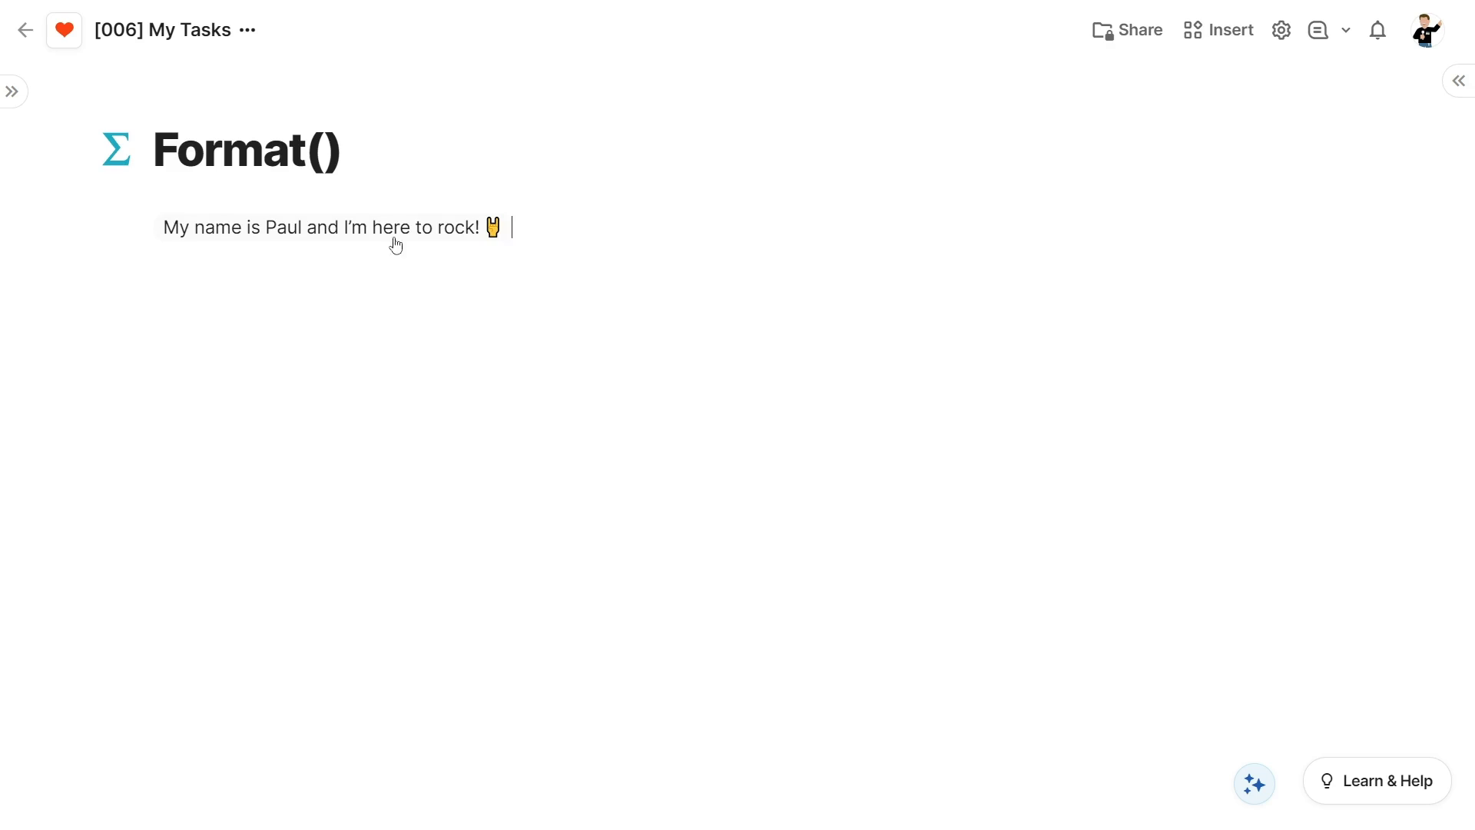
click(396, 229)
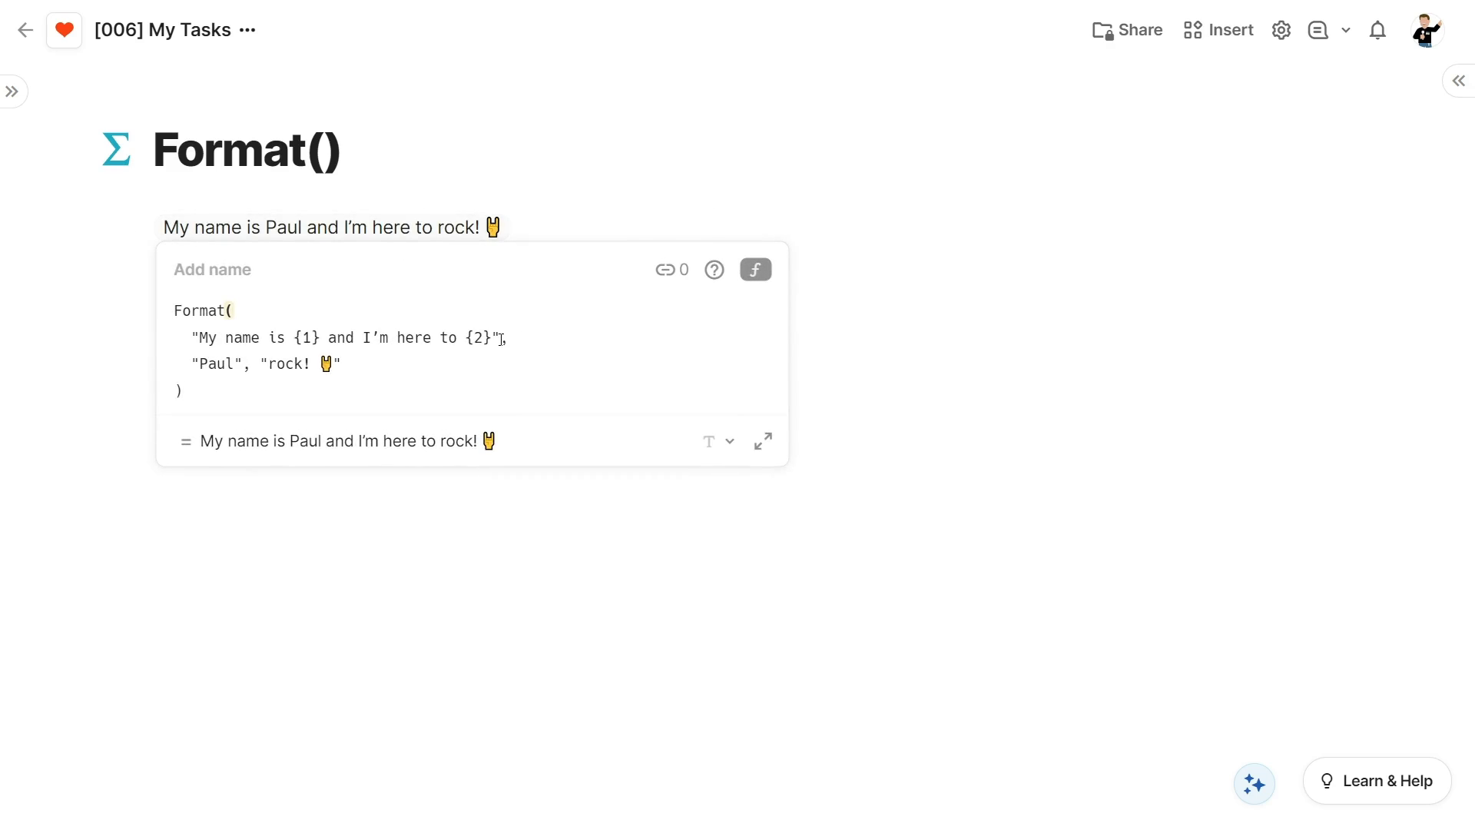
drag(501, 339, 445, 364)
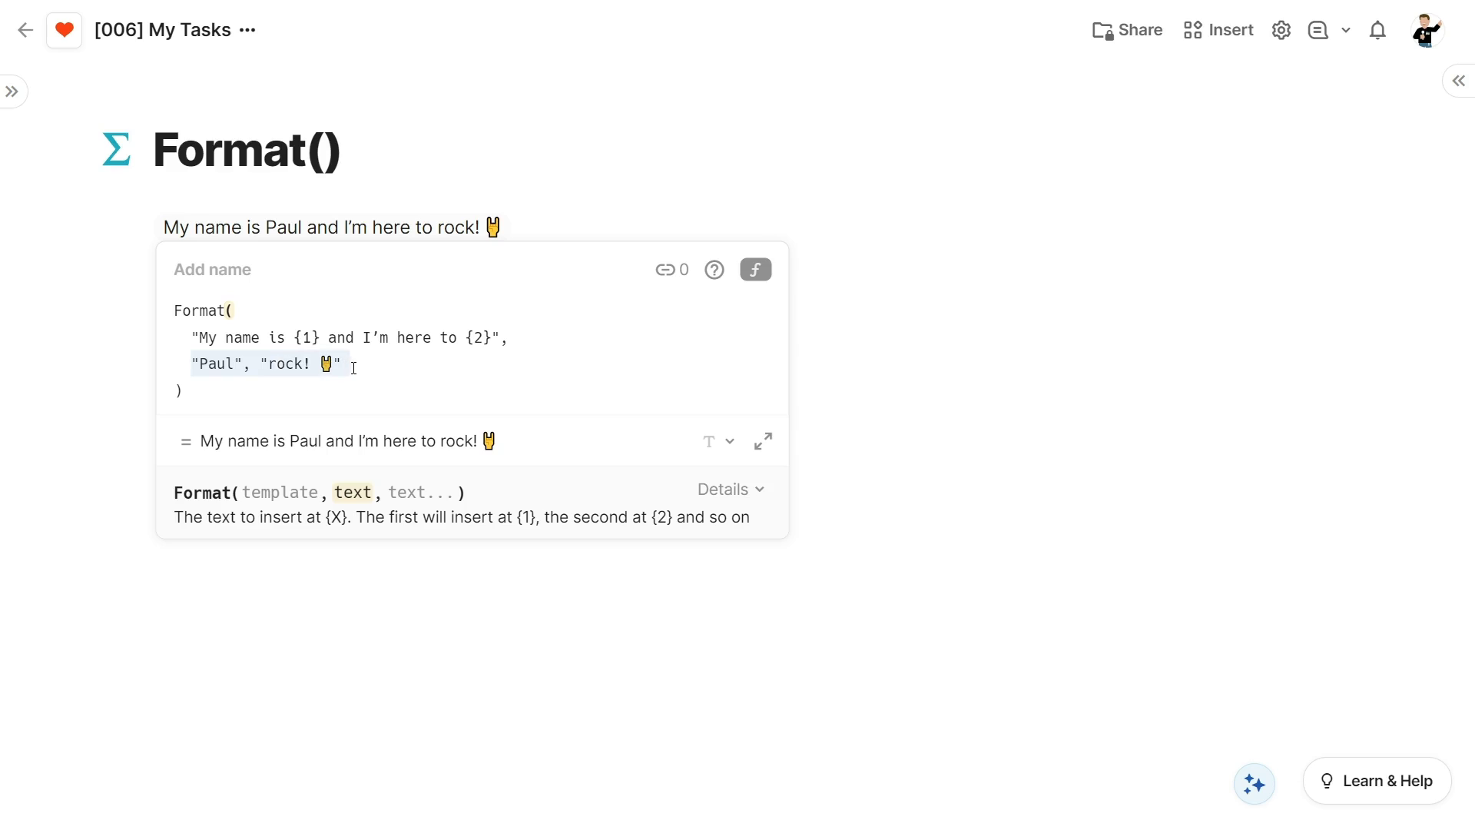
click(444, 363)
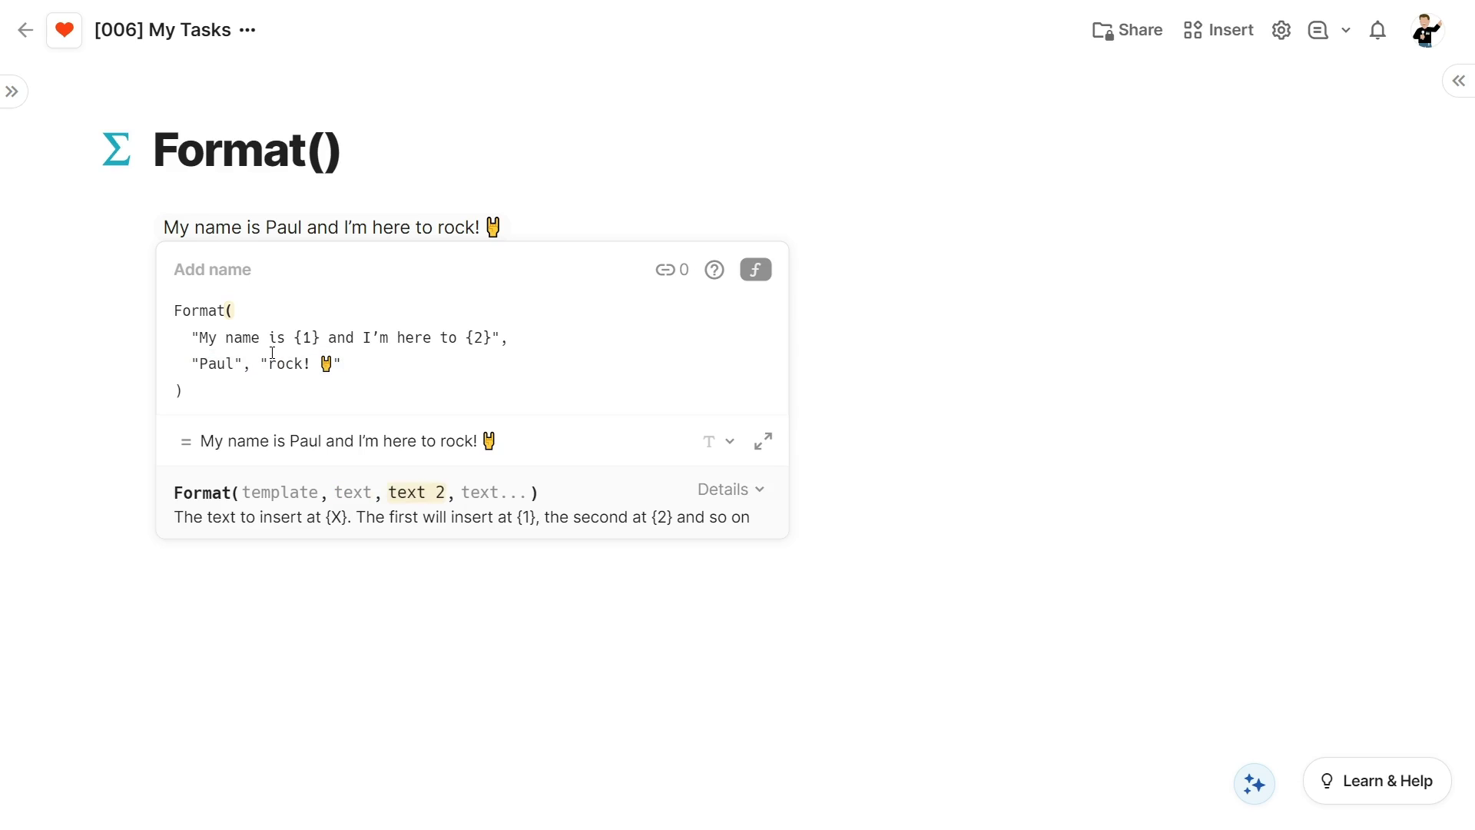
key(Down)
click(330, 340)
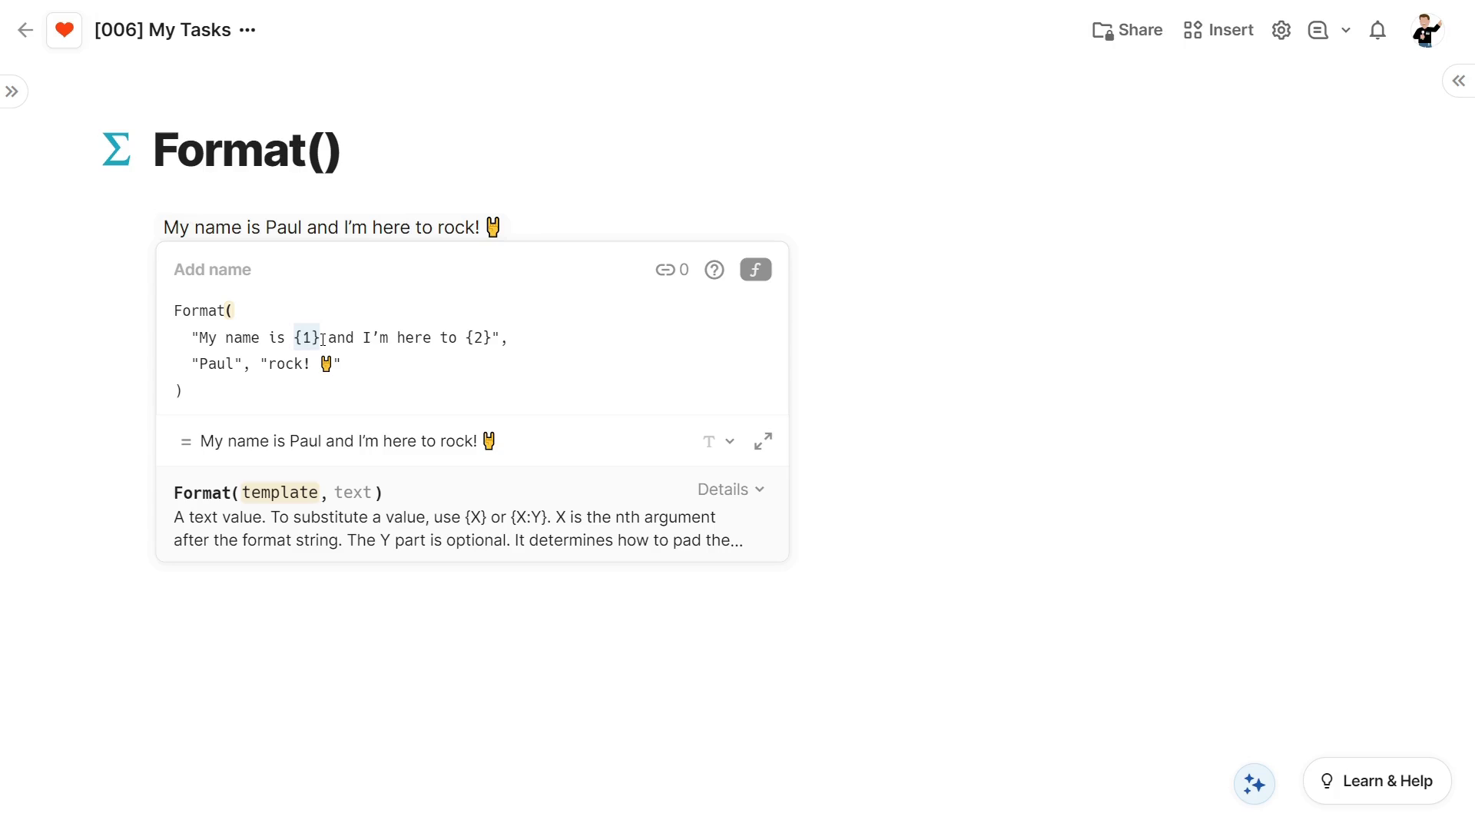
click(468, 338)
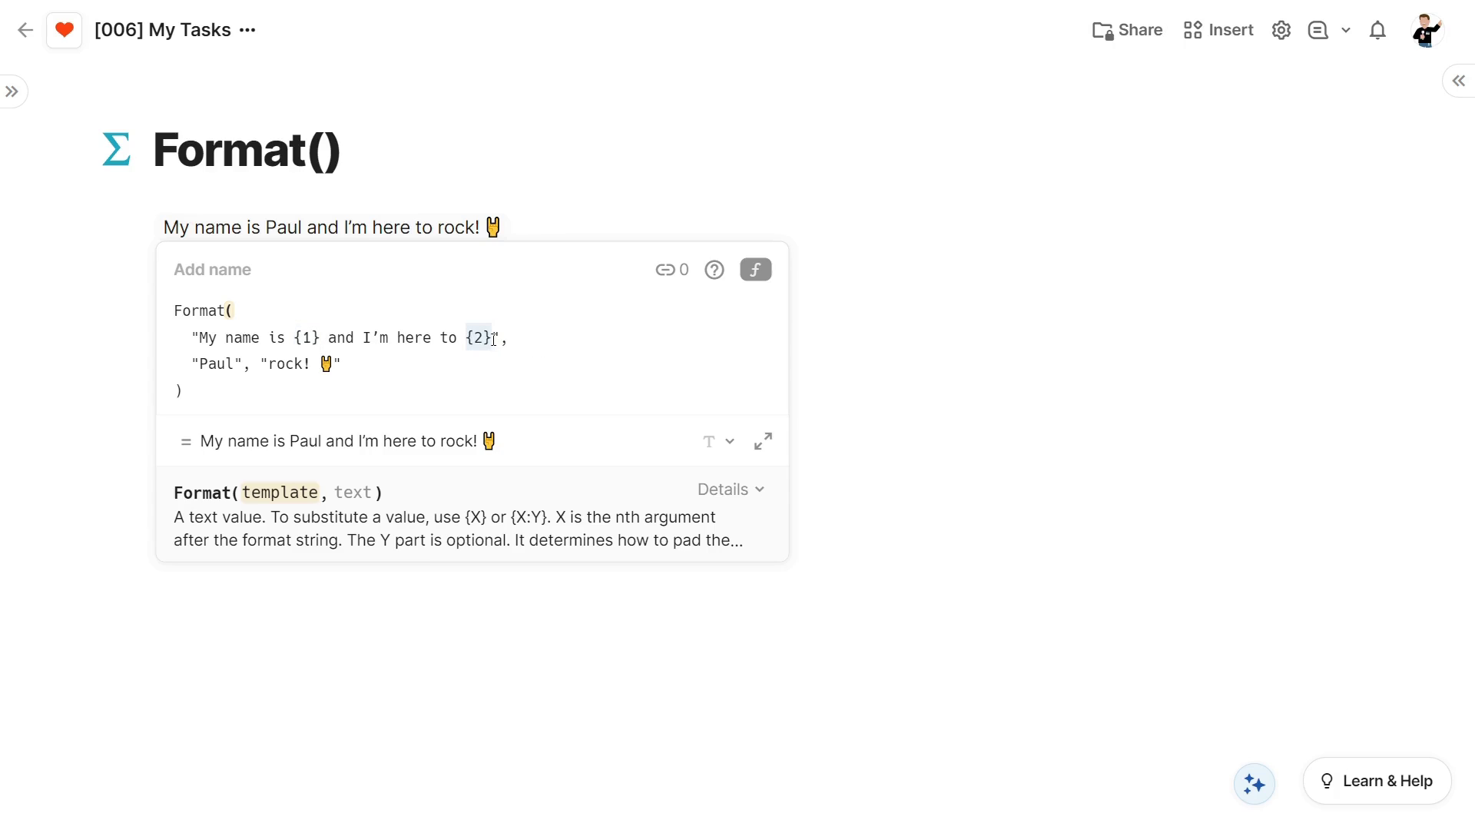
click(193, 364)
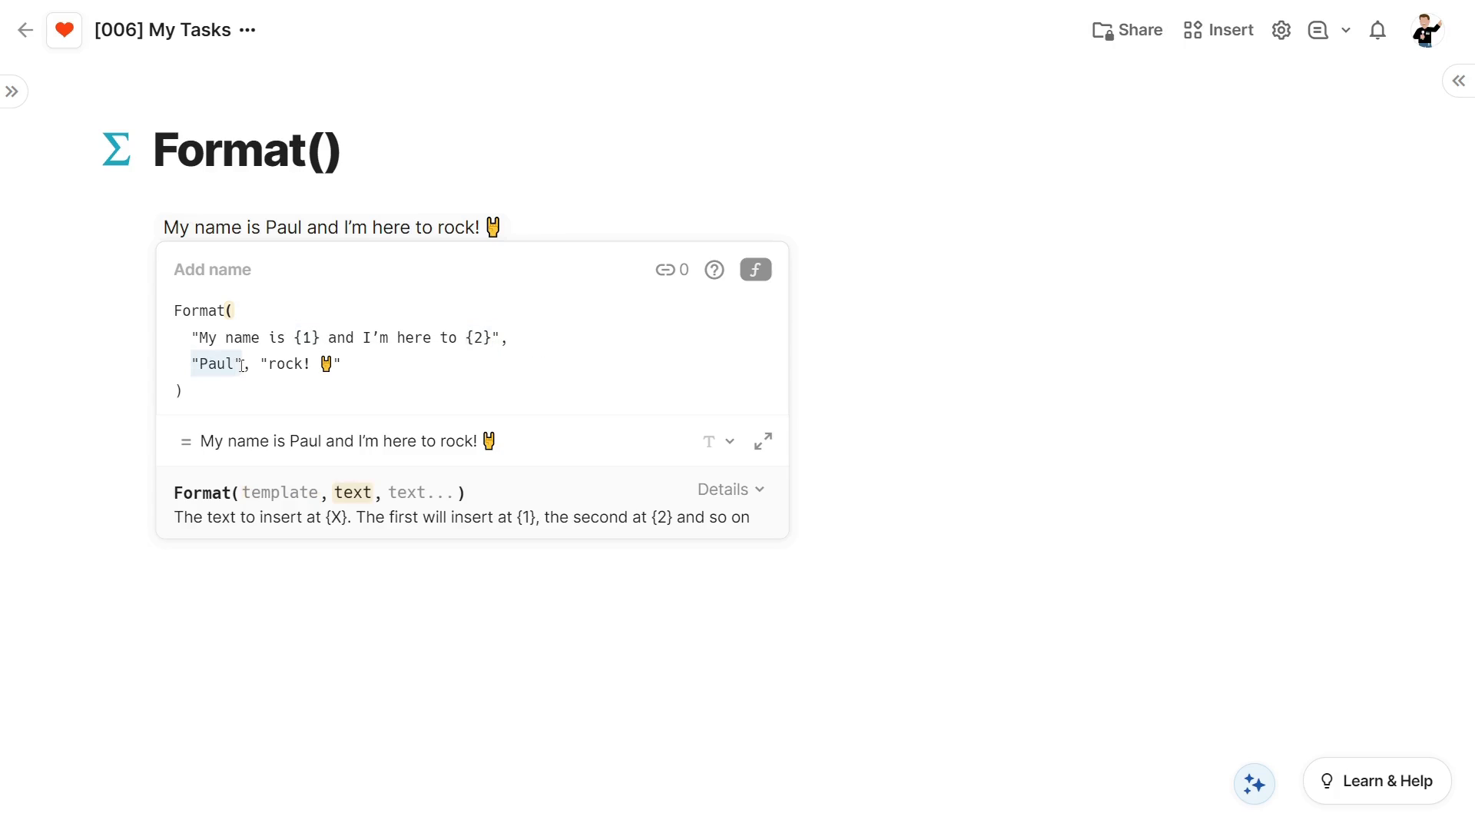
click(343, 367)
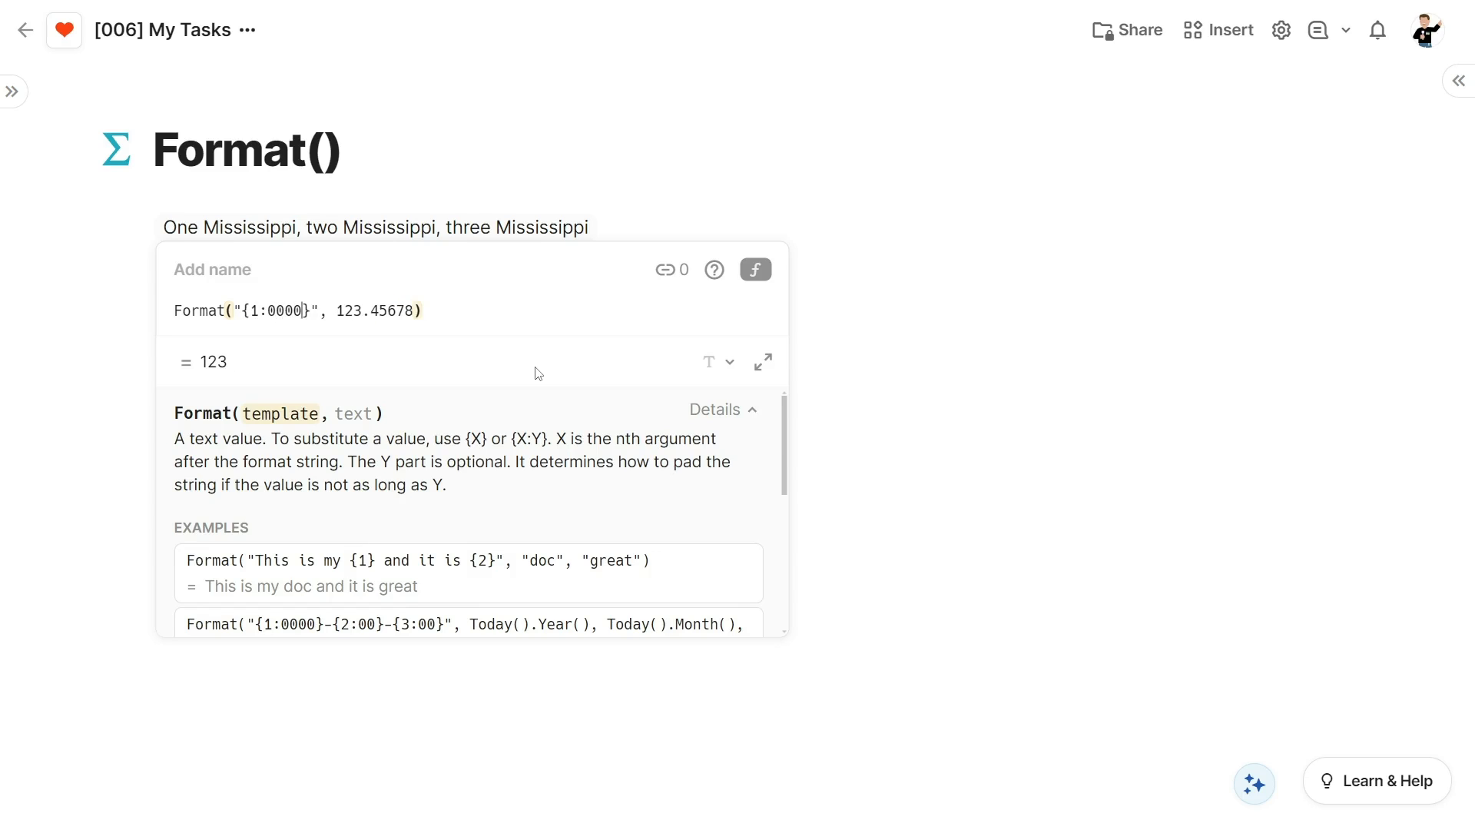
Step: Pad the sample to 00123.5, then make Has prio tasks.Template Format's first argument before 123
text(0.0)
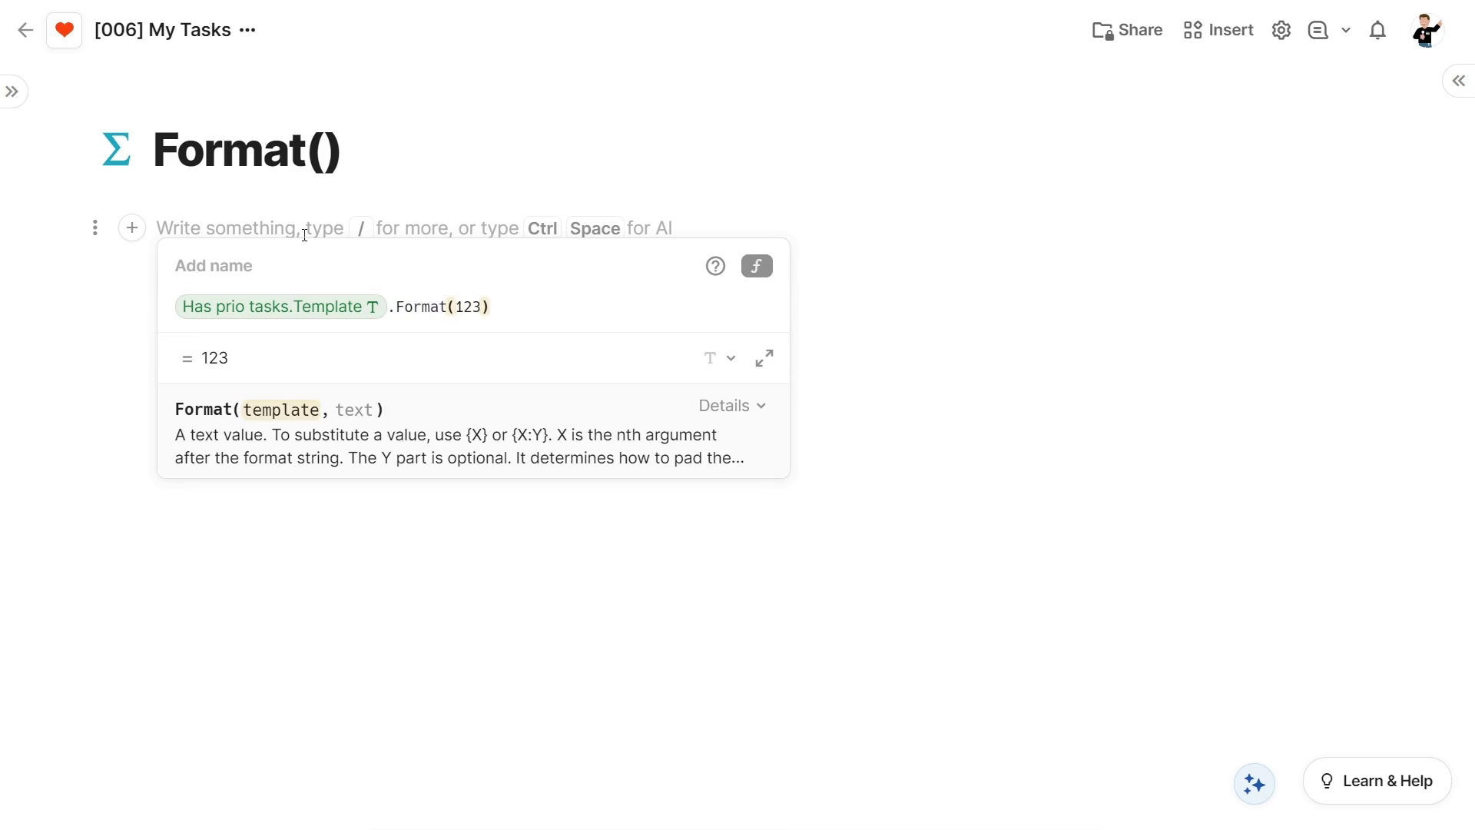
key(Left)
key(Left)
key(Left)
key(Left)
key(Left)
key(Left)
key(Left)
key(Left)
key(Left)
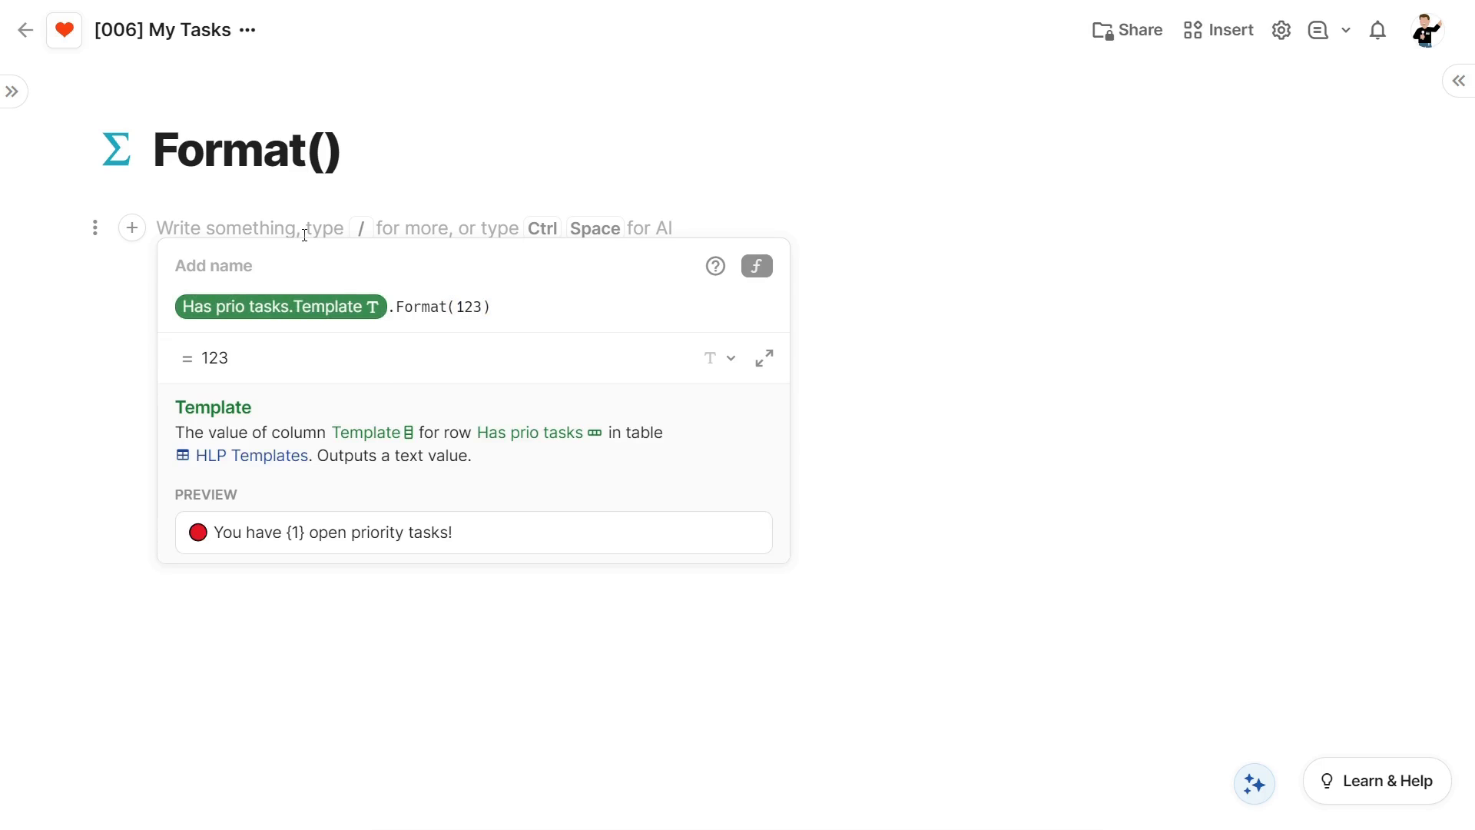
key(BackSpace)
key(Delete)
key(Right)
key(Right)
key(Right)
key(Right)
key(Right)
key(Right)
key(Right)
text(Has prio tasks.Template)
text(,)
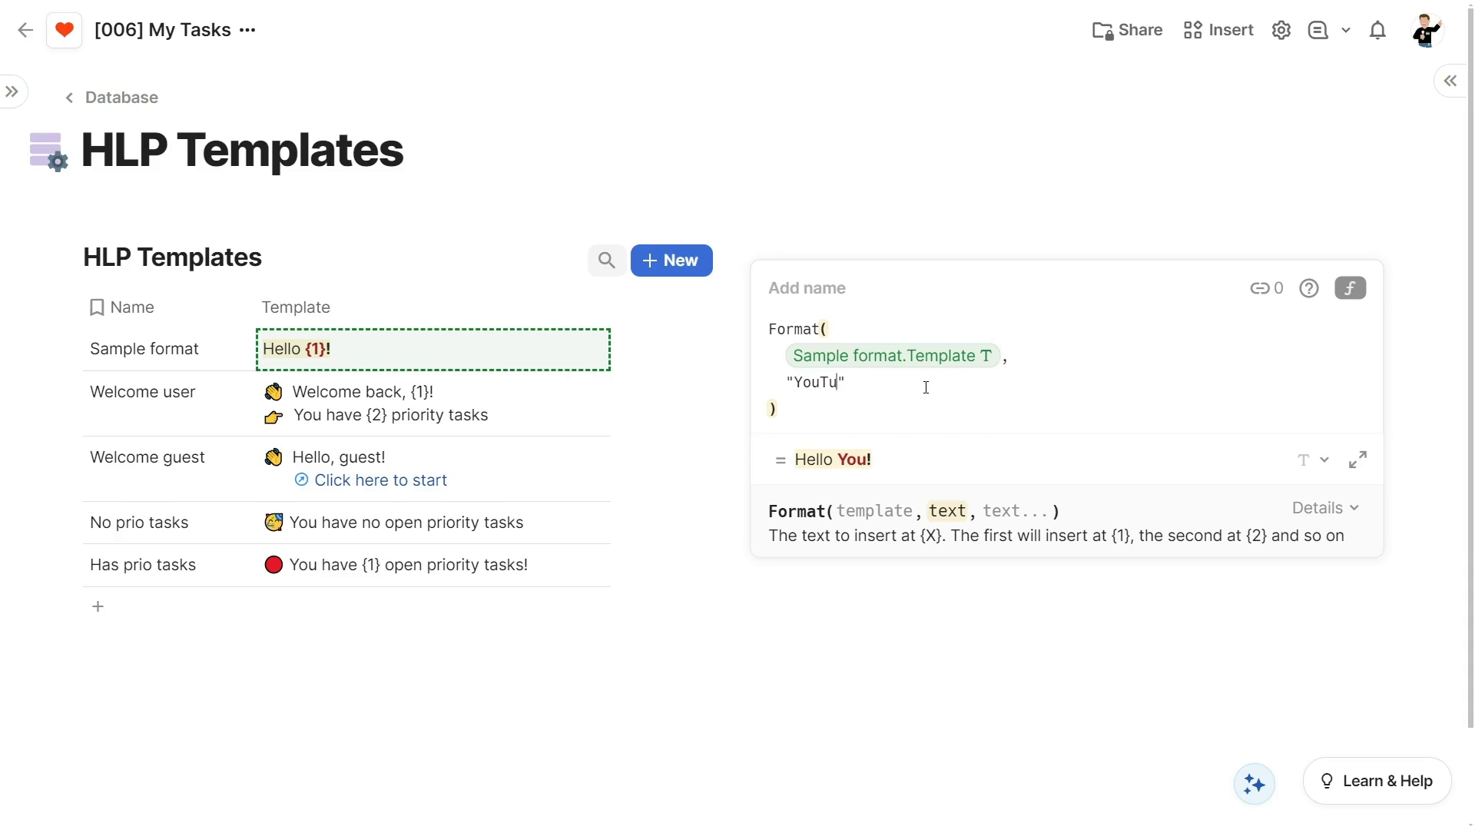
Step: Style the Sample format template text as Heading 1
click(357, 367)
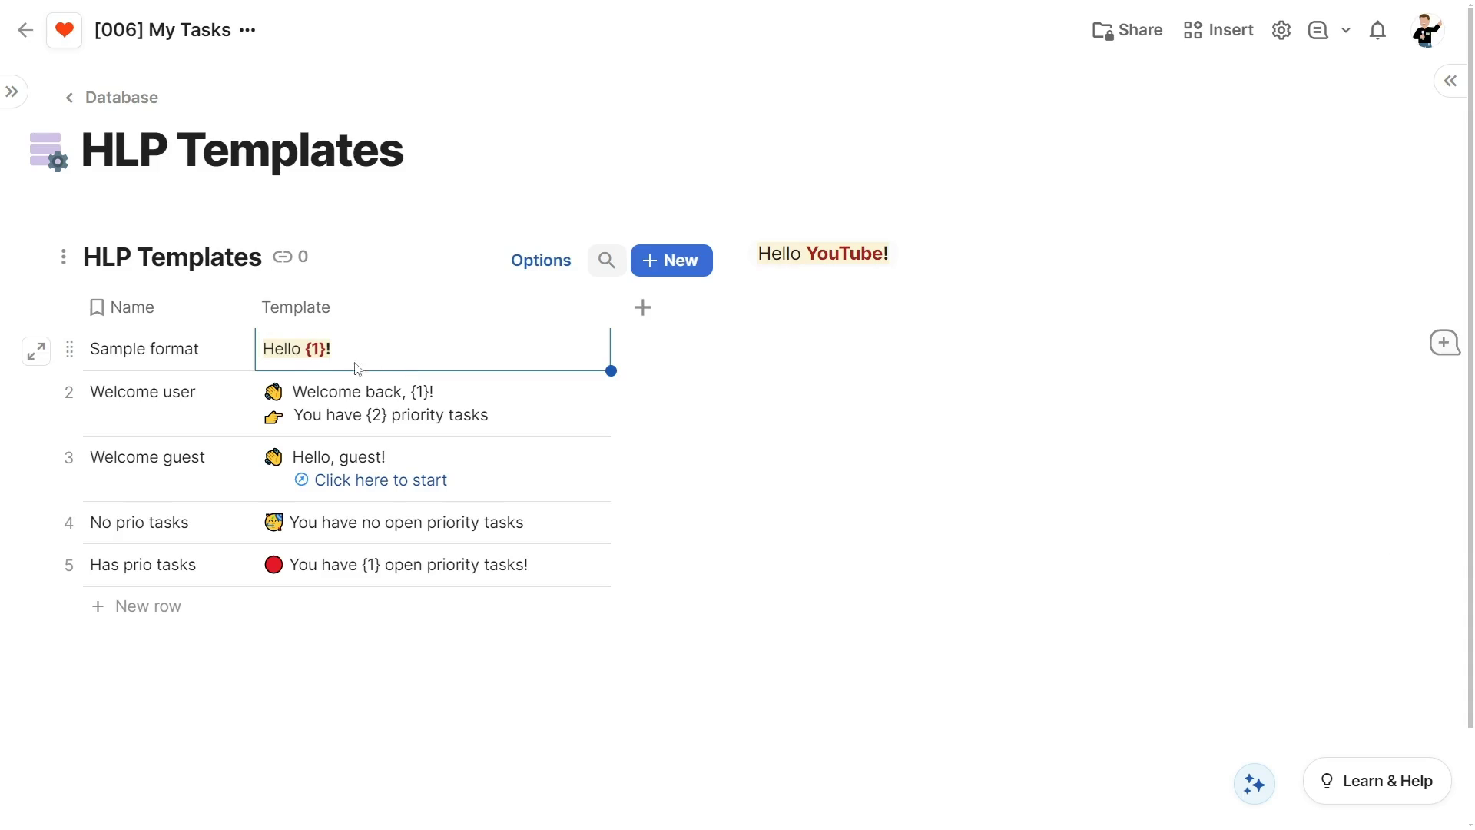
key(ctrl+a)
click(192, 306)
click(223, 381)
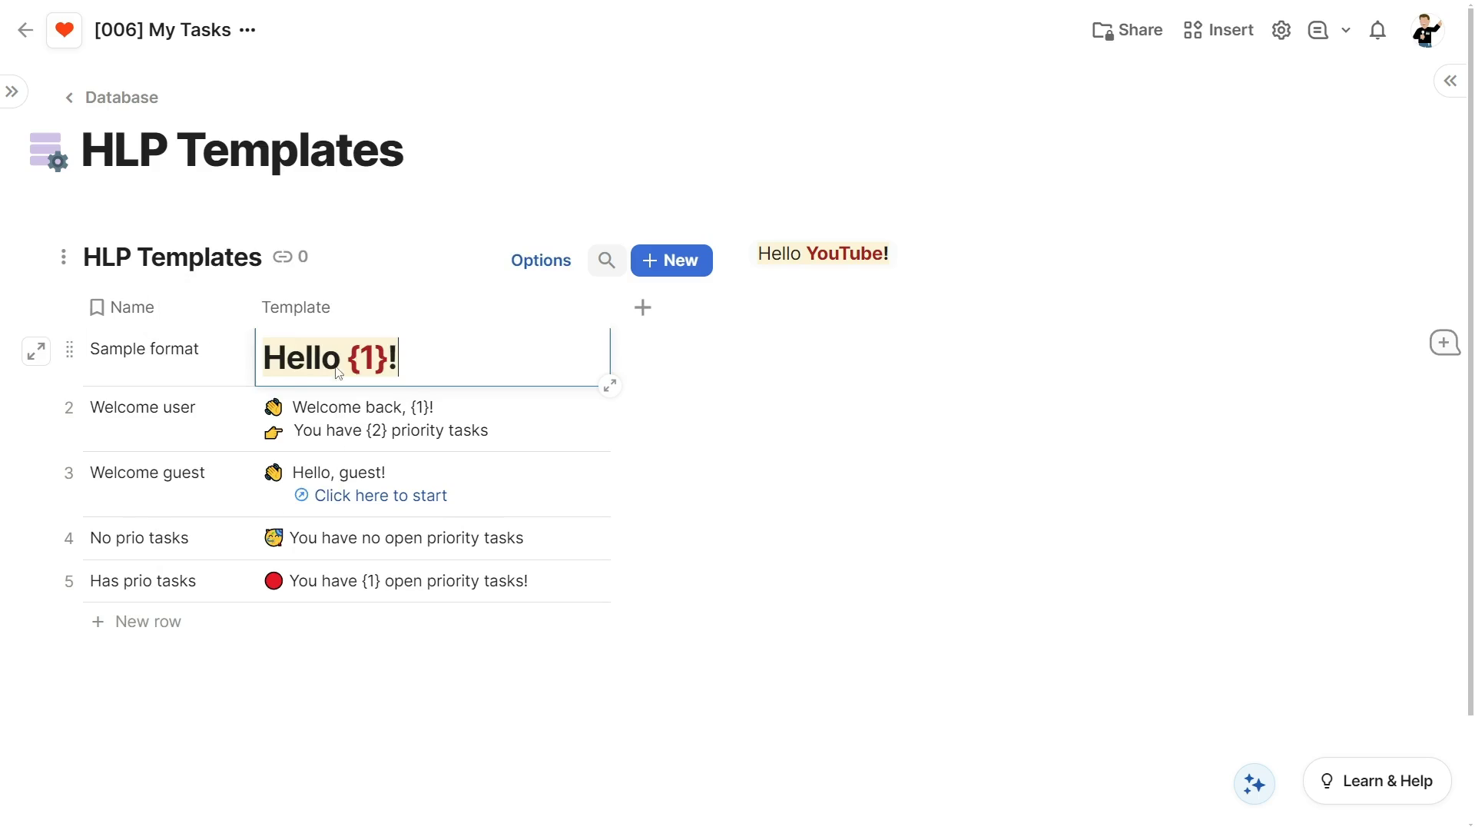
click(449, 413)
Step: Change the formula to Format(Sample format.Template, Today().ToText()) to render today's date
right_click(942, 247)
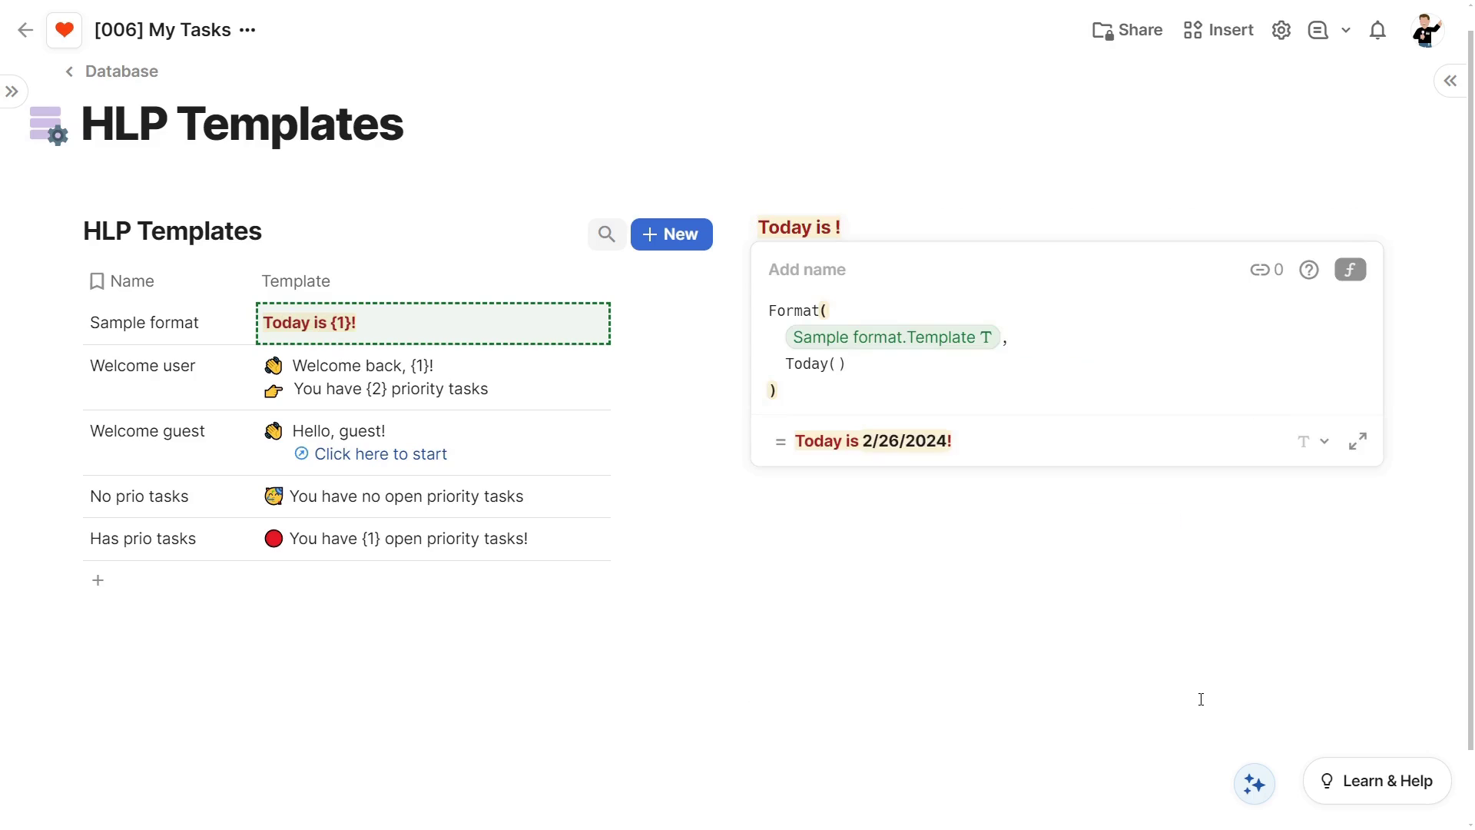
text(.ToText())
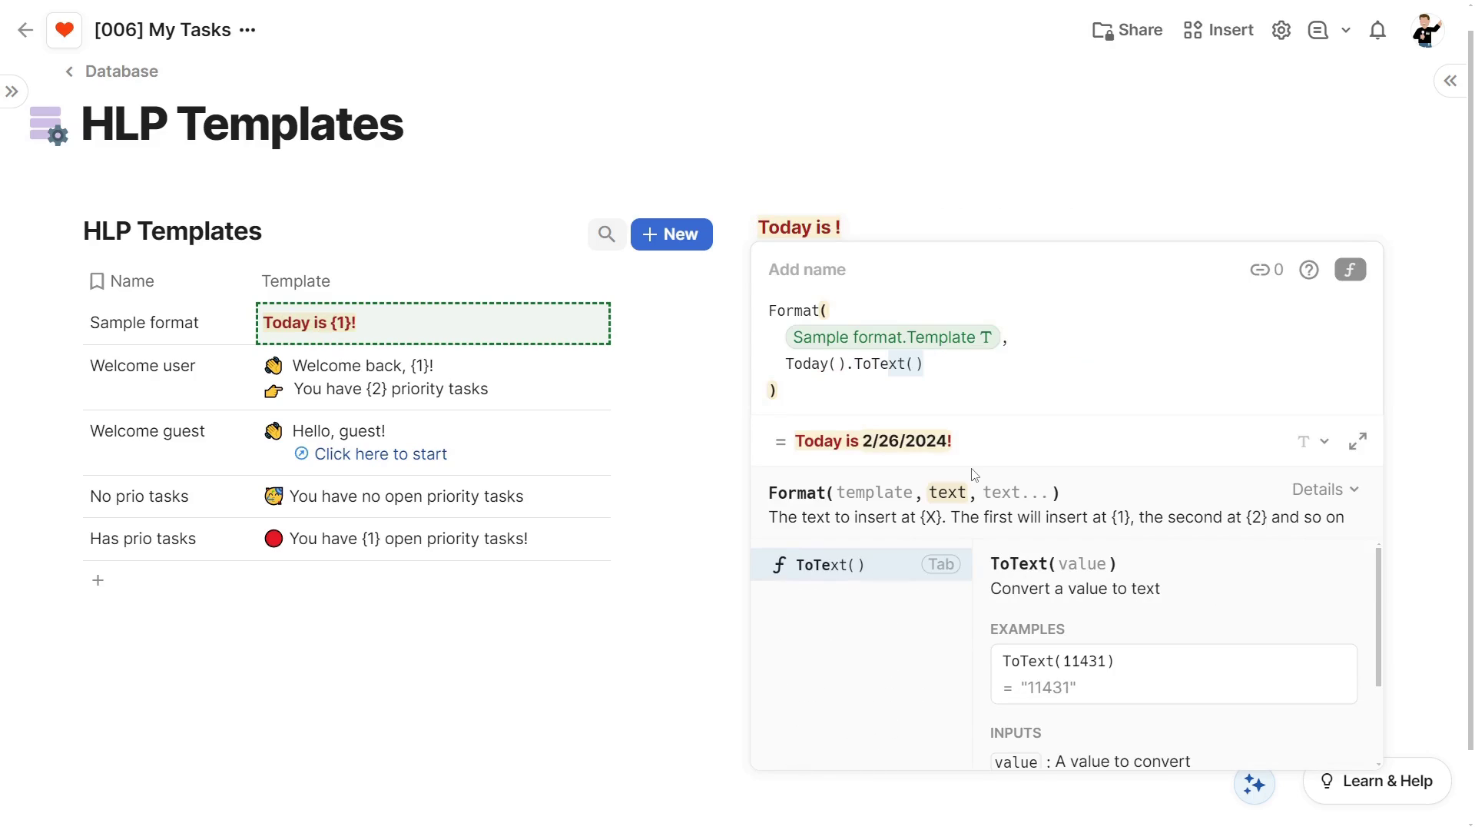
key(Return)
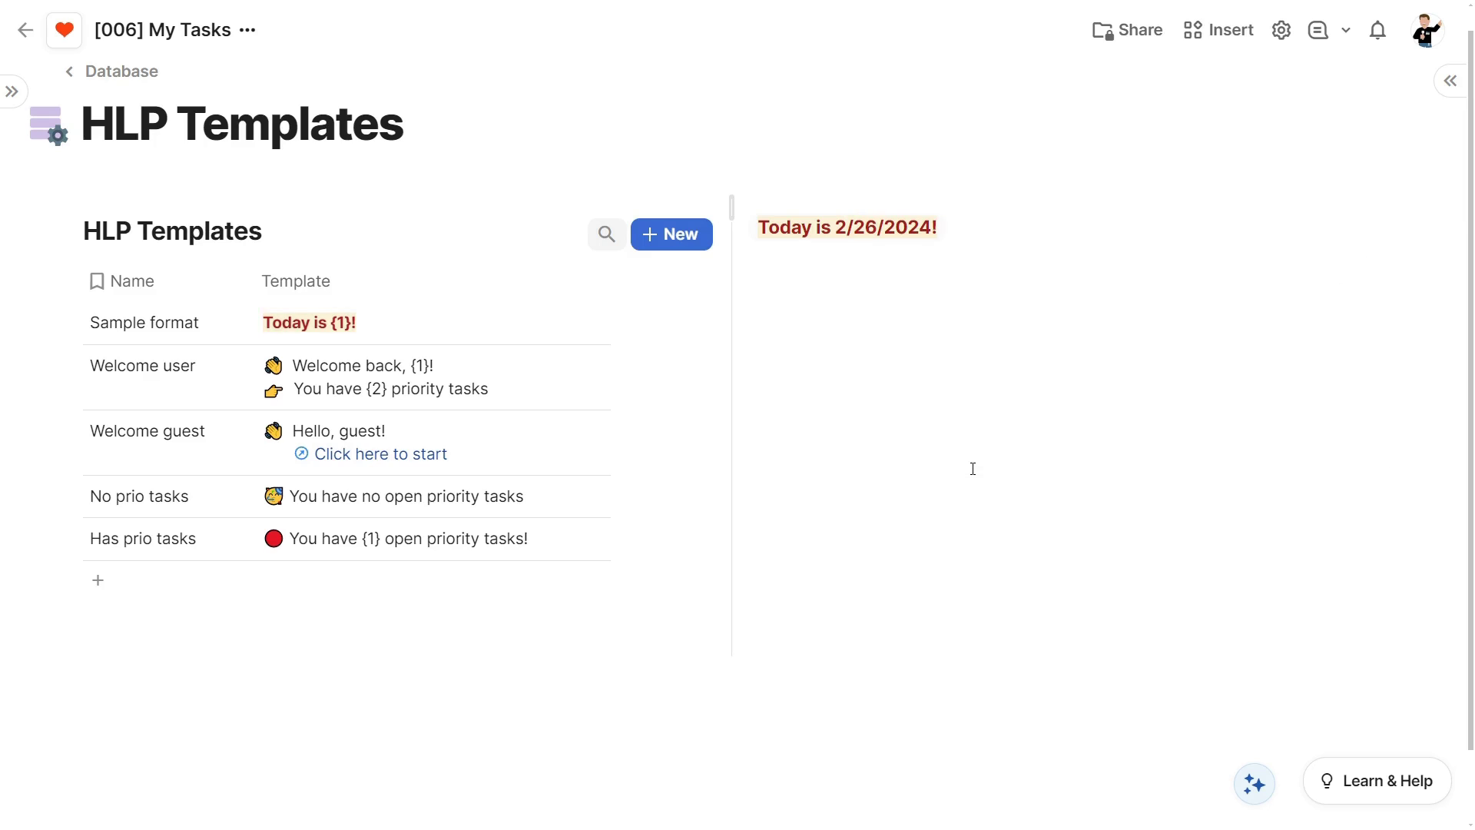
key(Left)
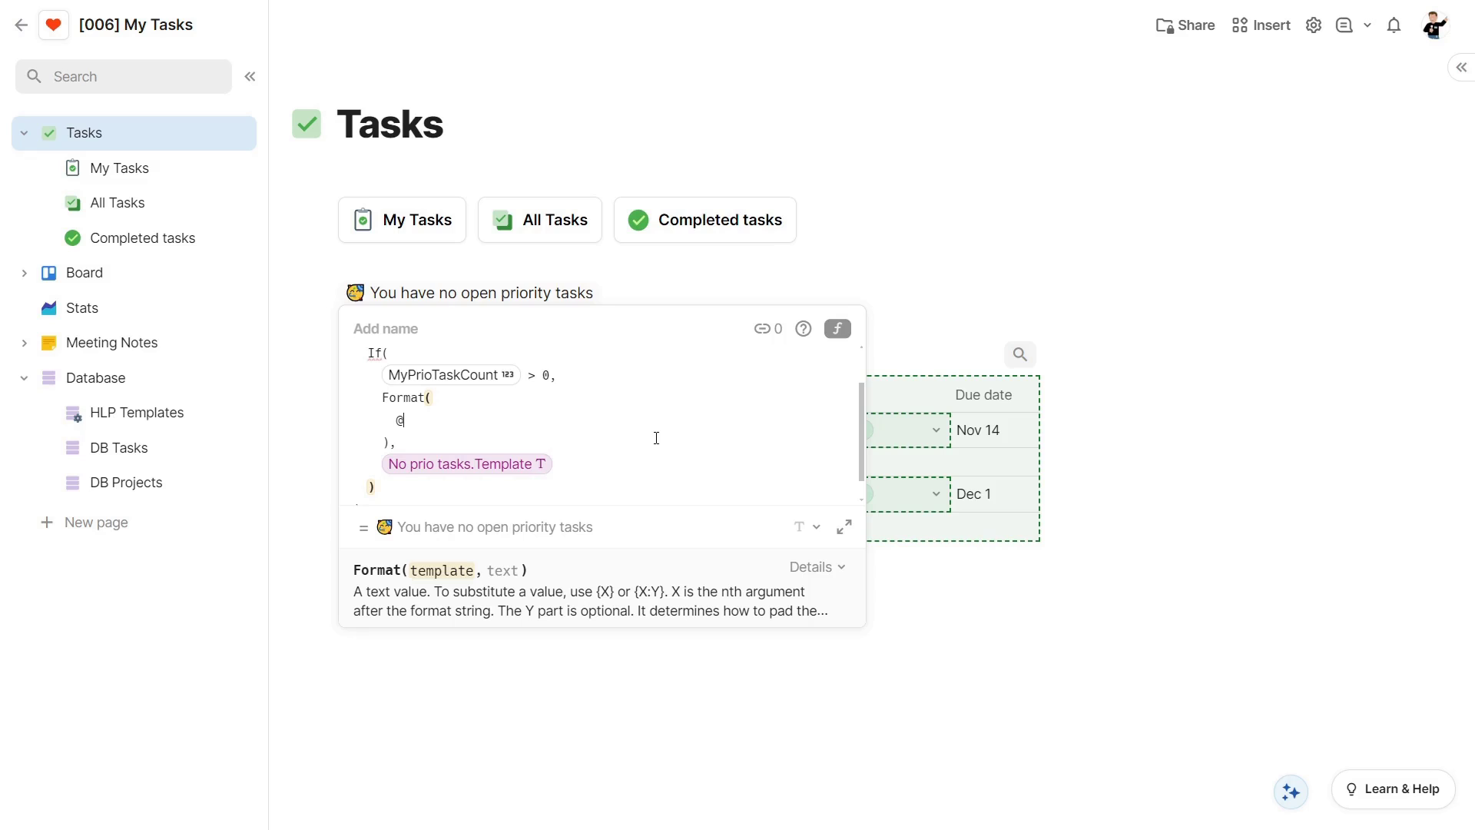
Step: Type 'Ha' into the field being edited in the HLP Templates setup
text(Ha)
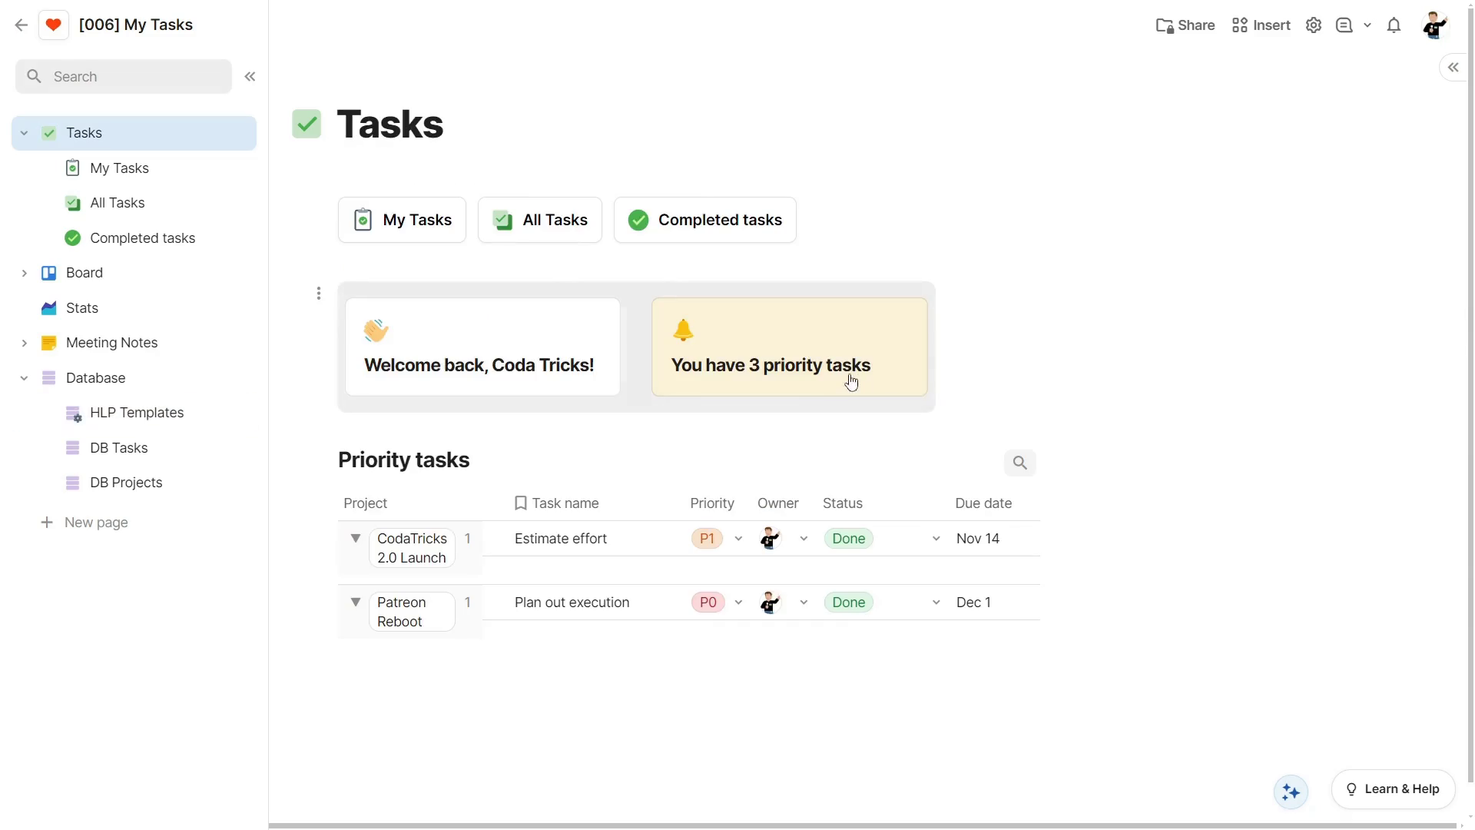
Step: Add If(Users.People.Contains(User())…) to the welcome canvas formula, then join via the guest welcome box
click(850, 380)
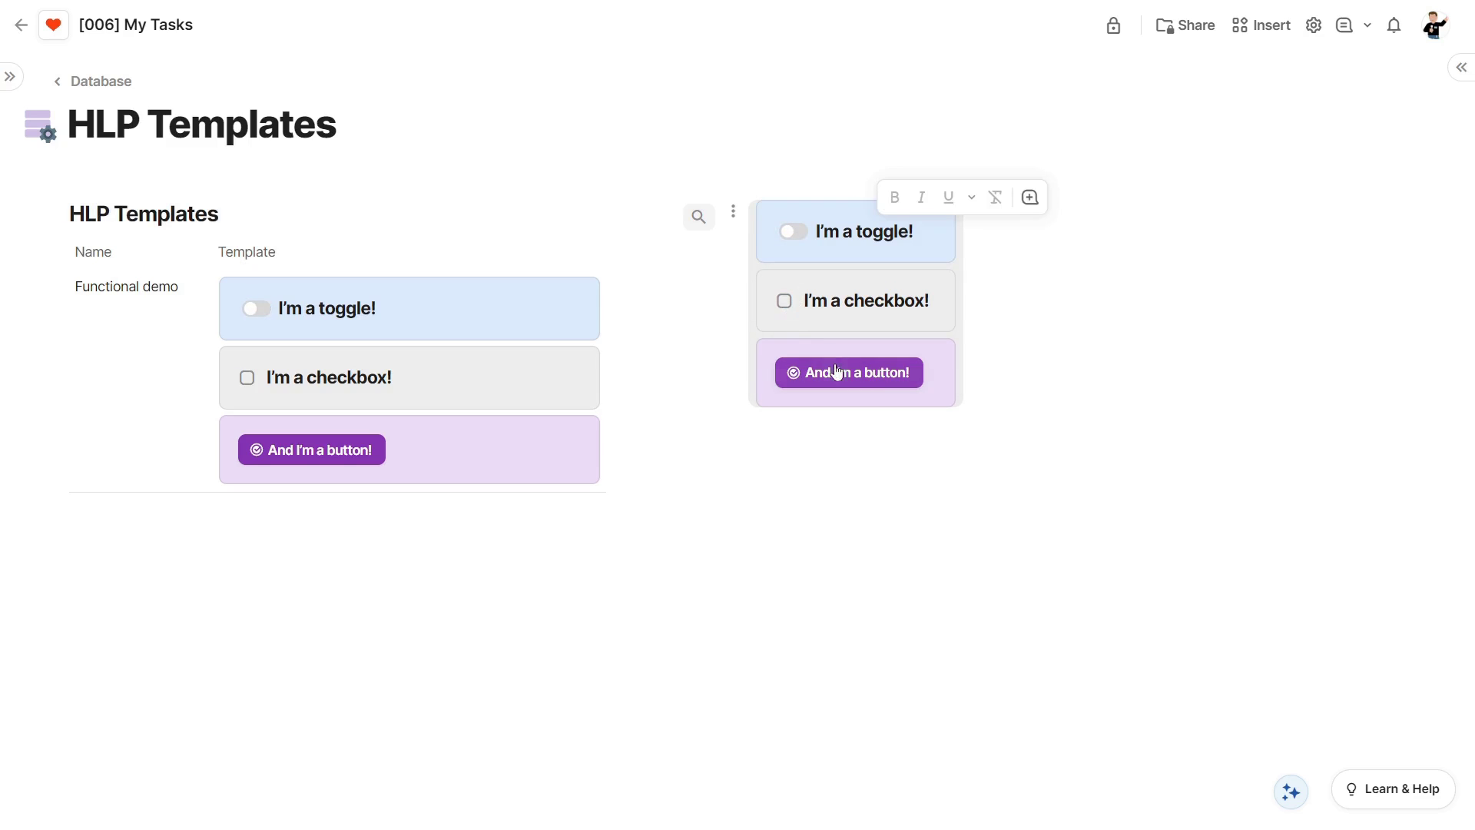
click(838, 373)
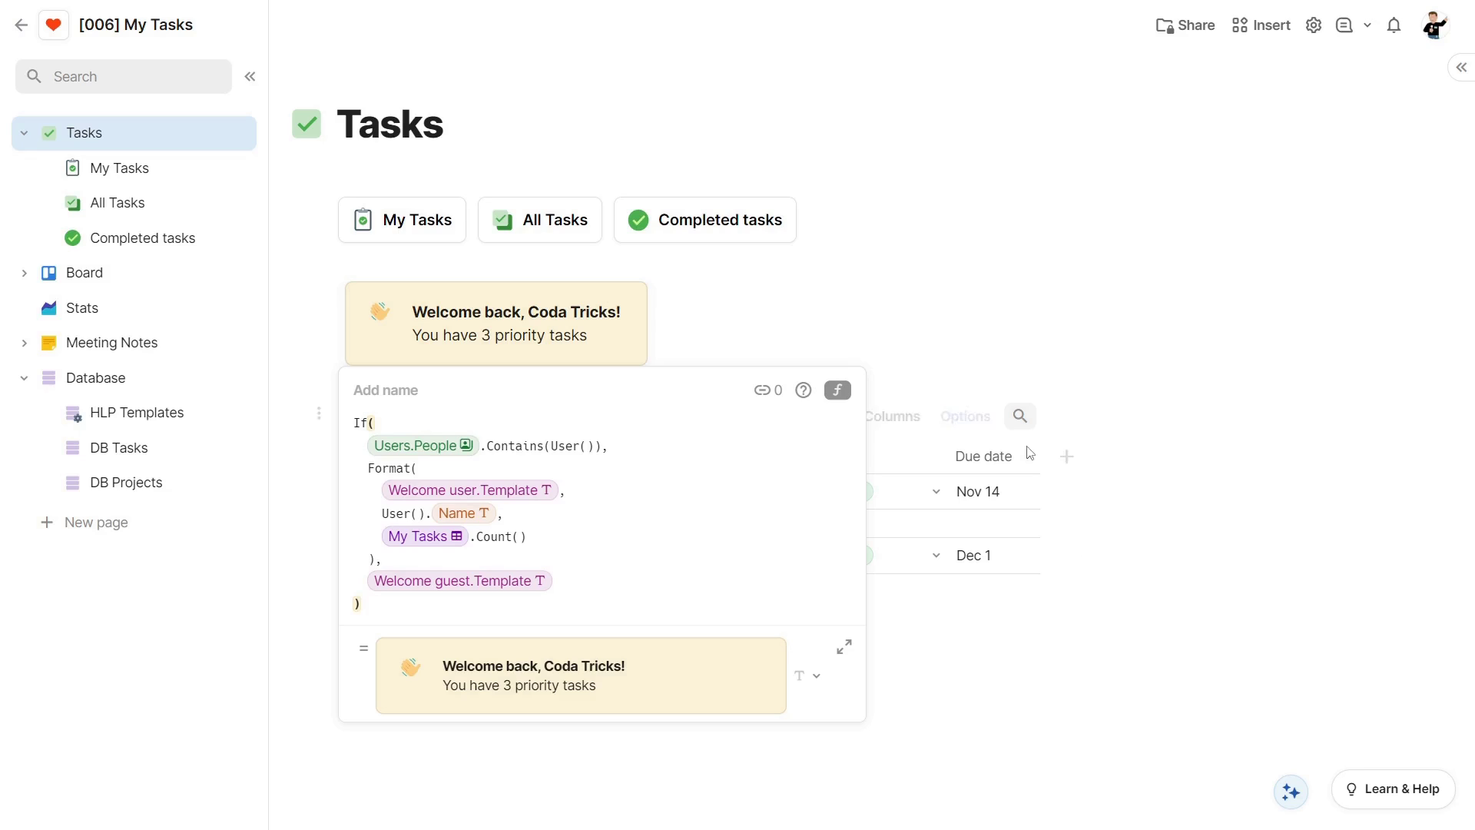
click(887, 336)
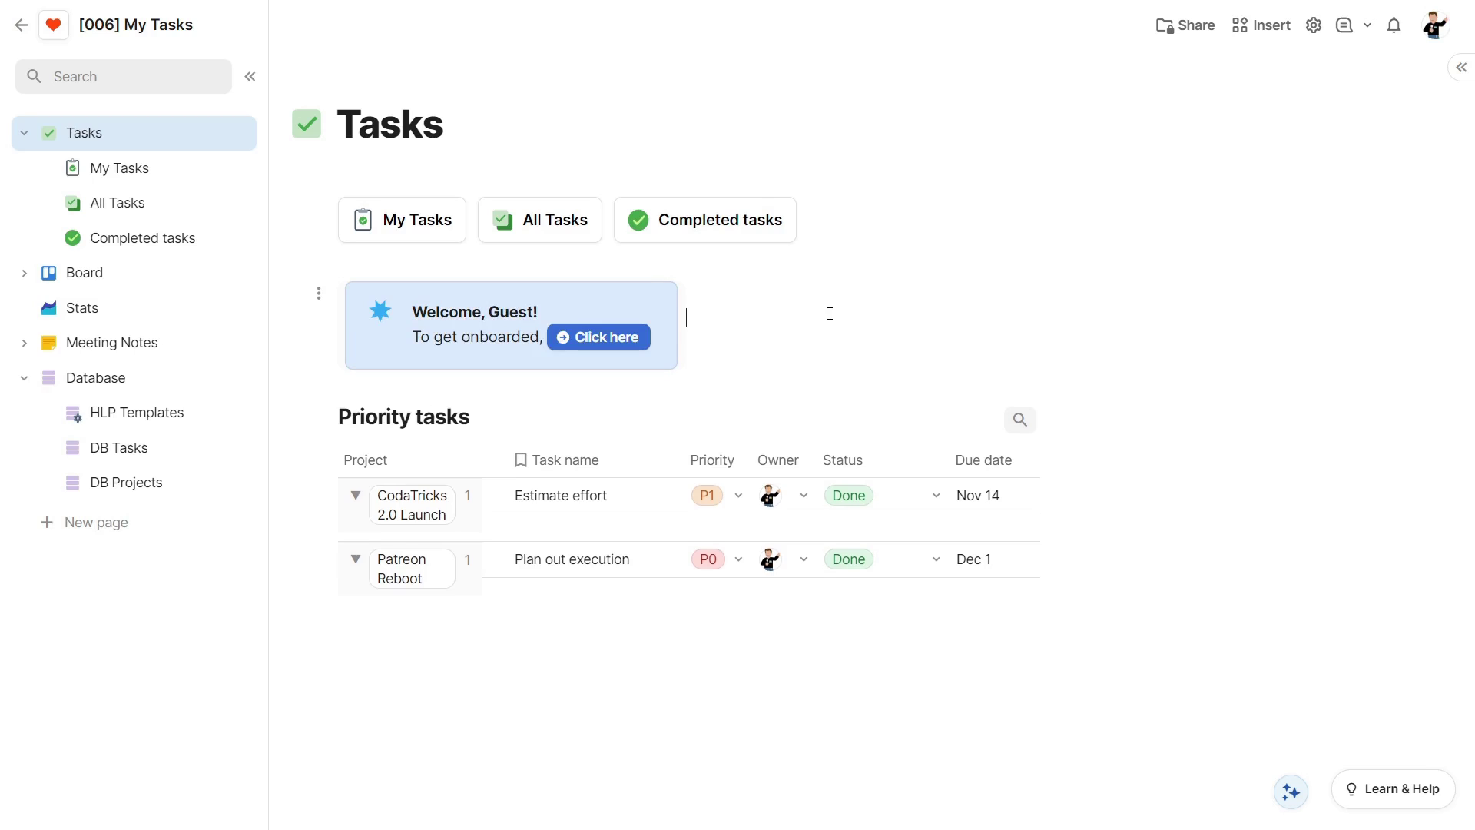
click(629, 341)
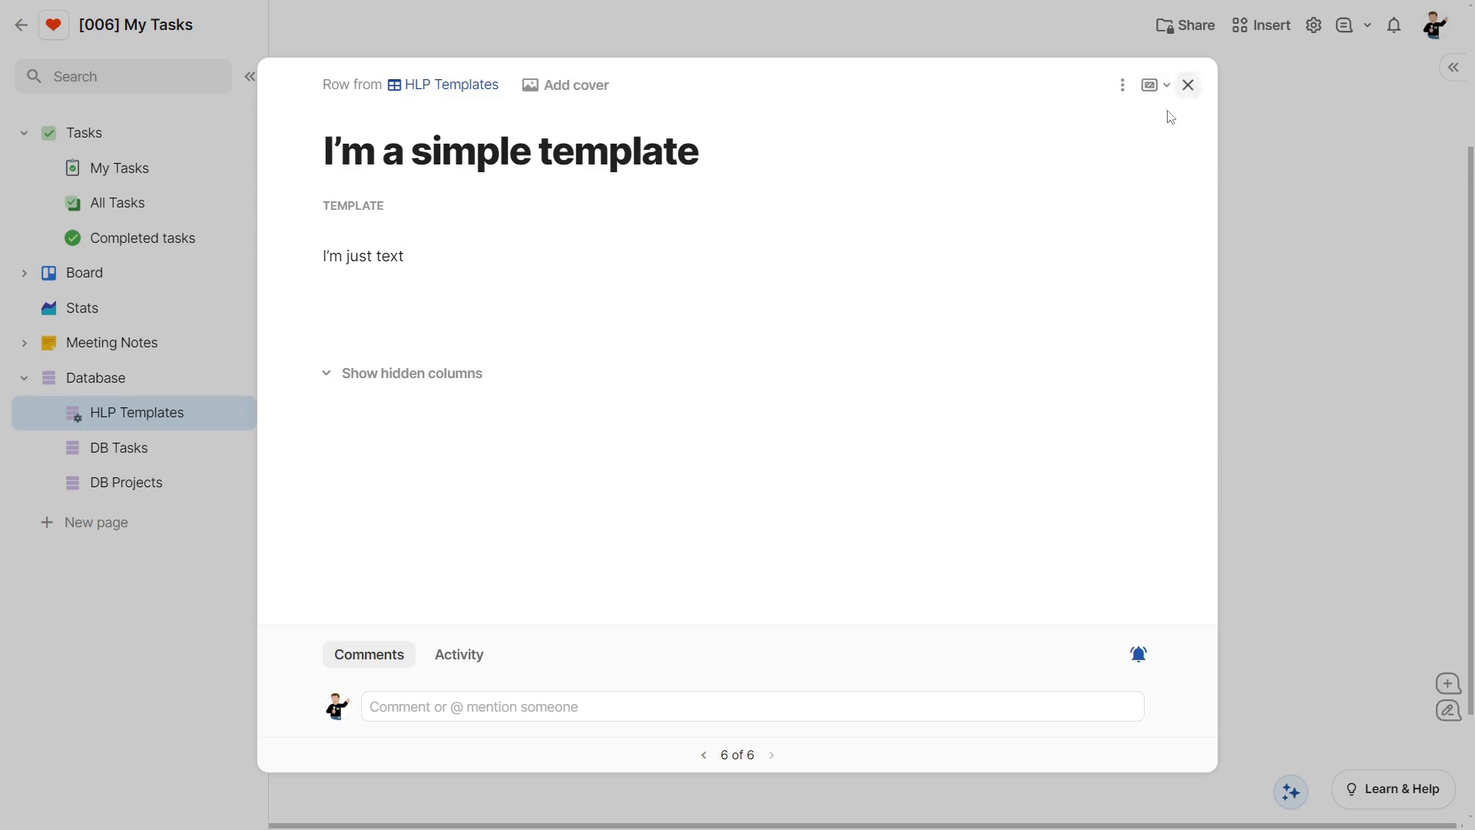
Step: Open the HR row's horizontal rule in the expanded text editor in My Tasks
key(Escape)
double_click(547, 639)
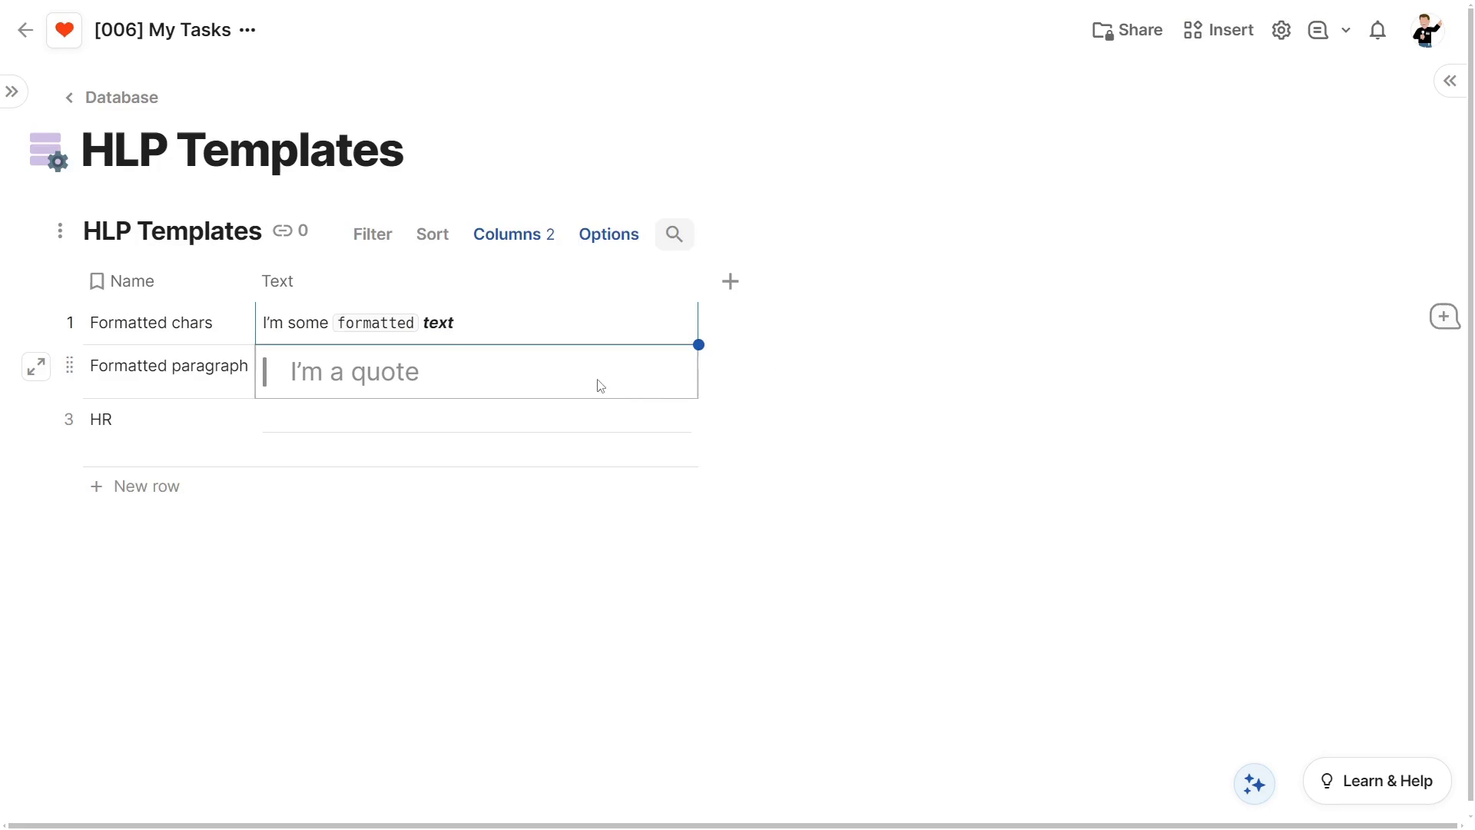
click(330, 447)
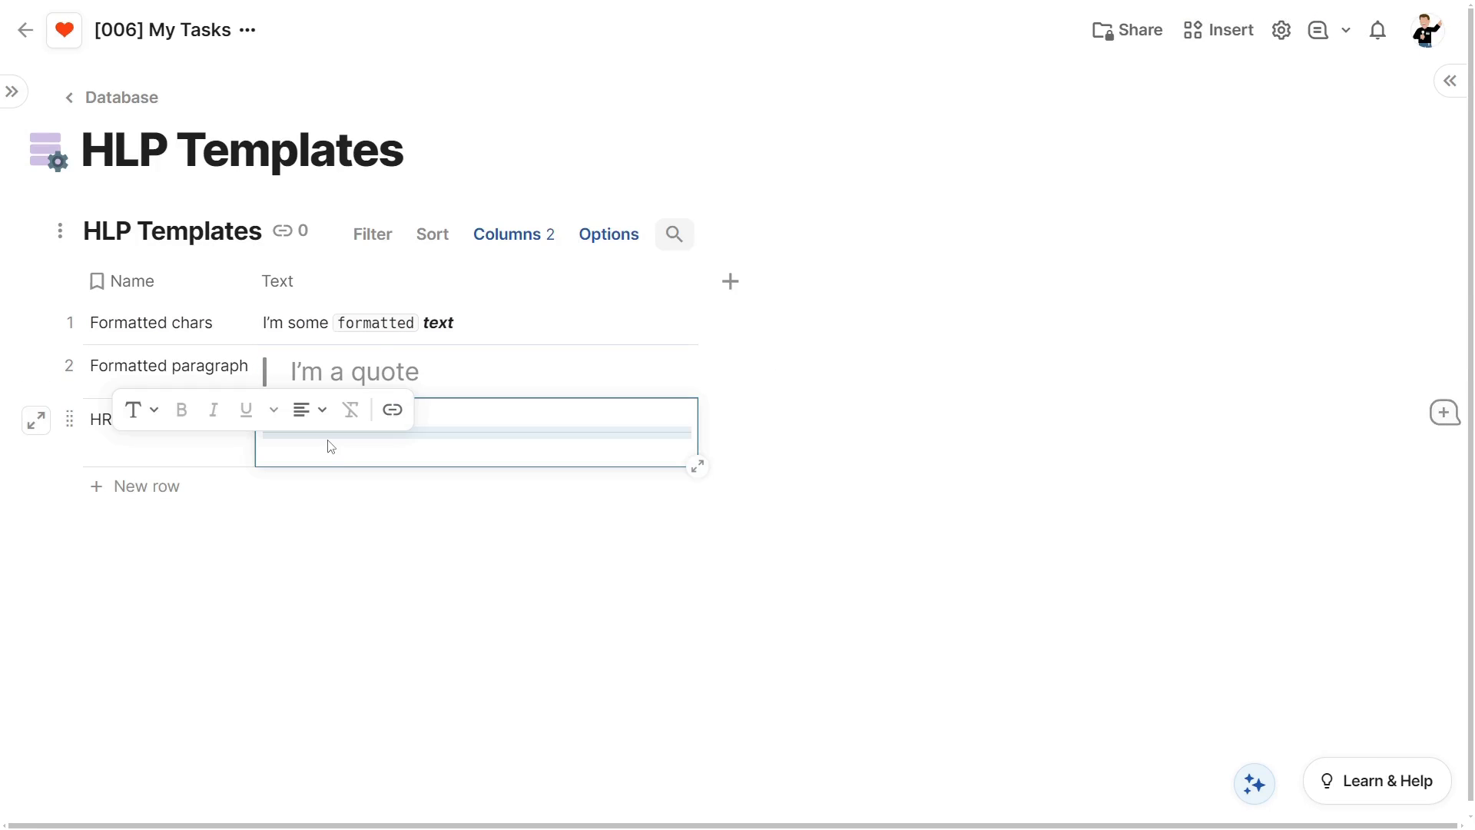
click(697, 466)
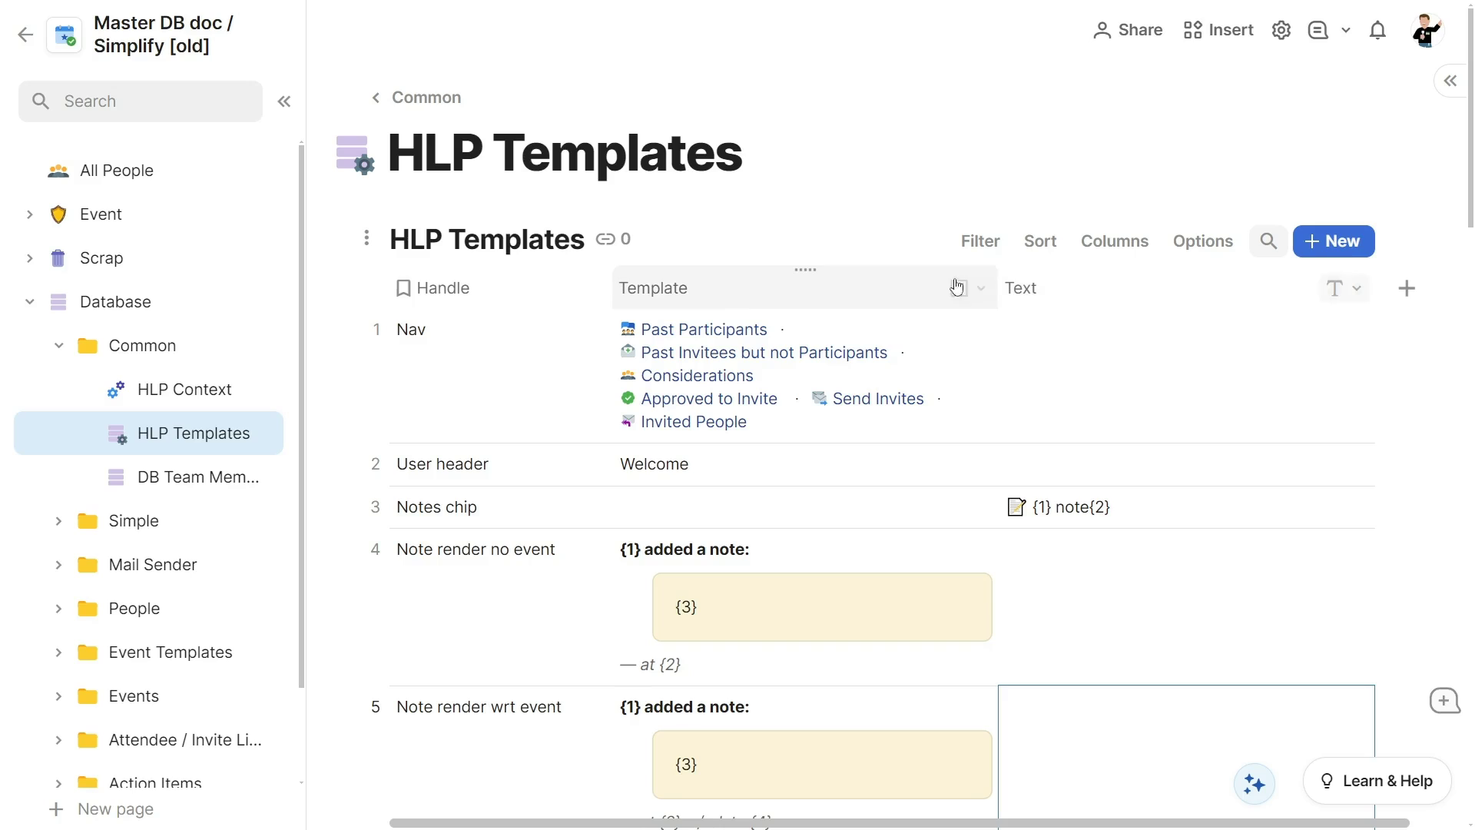
Step: Select the Template and Text columns, then scroll the Master DB templates down to the last row
click(917, 289)
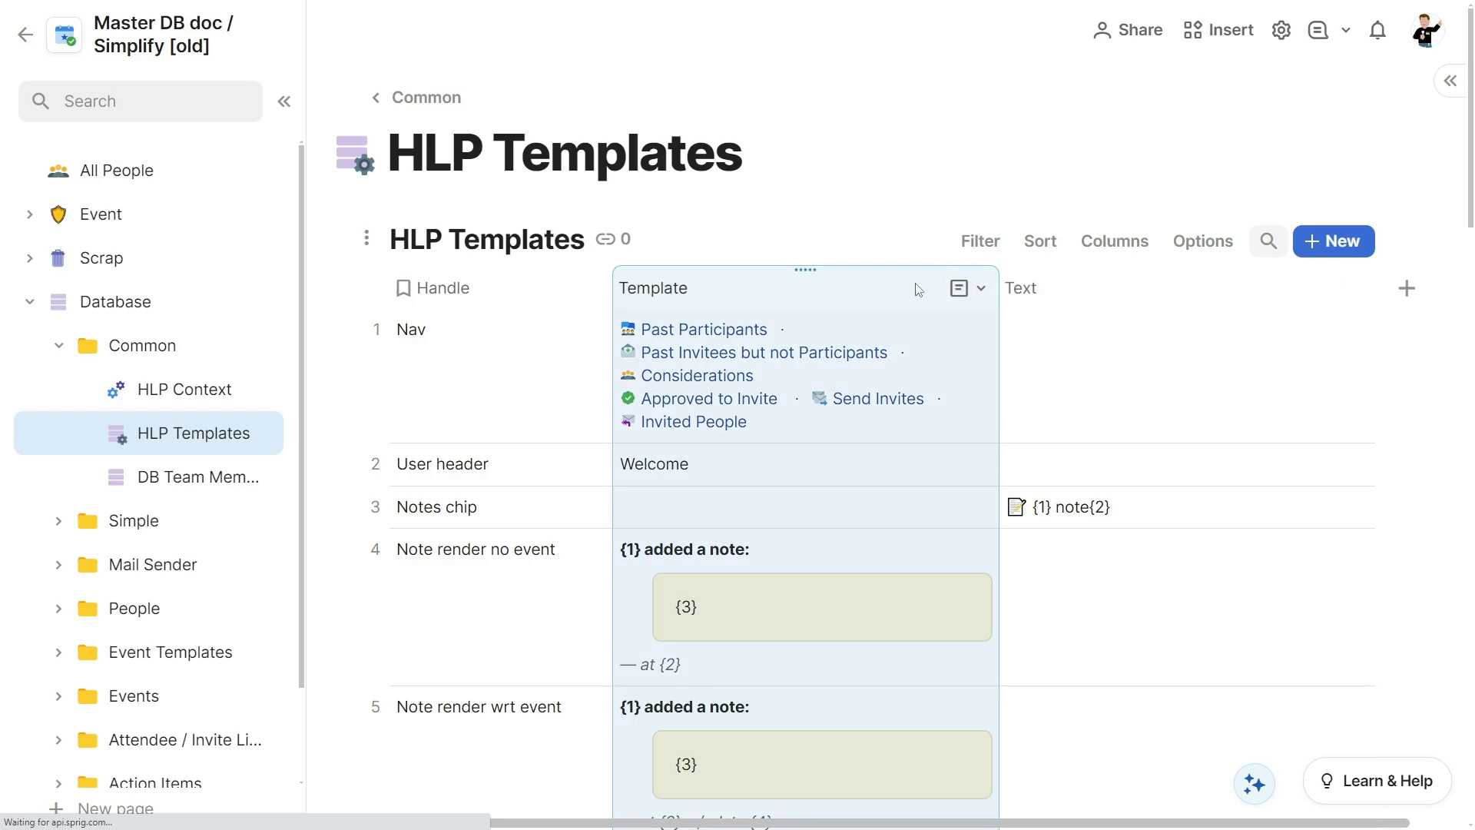
click(1158, 294)
click(1167, 165)
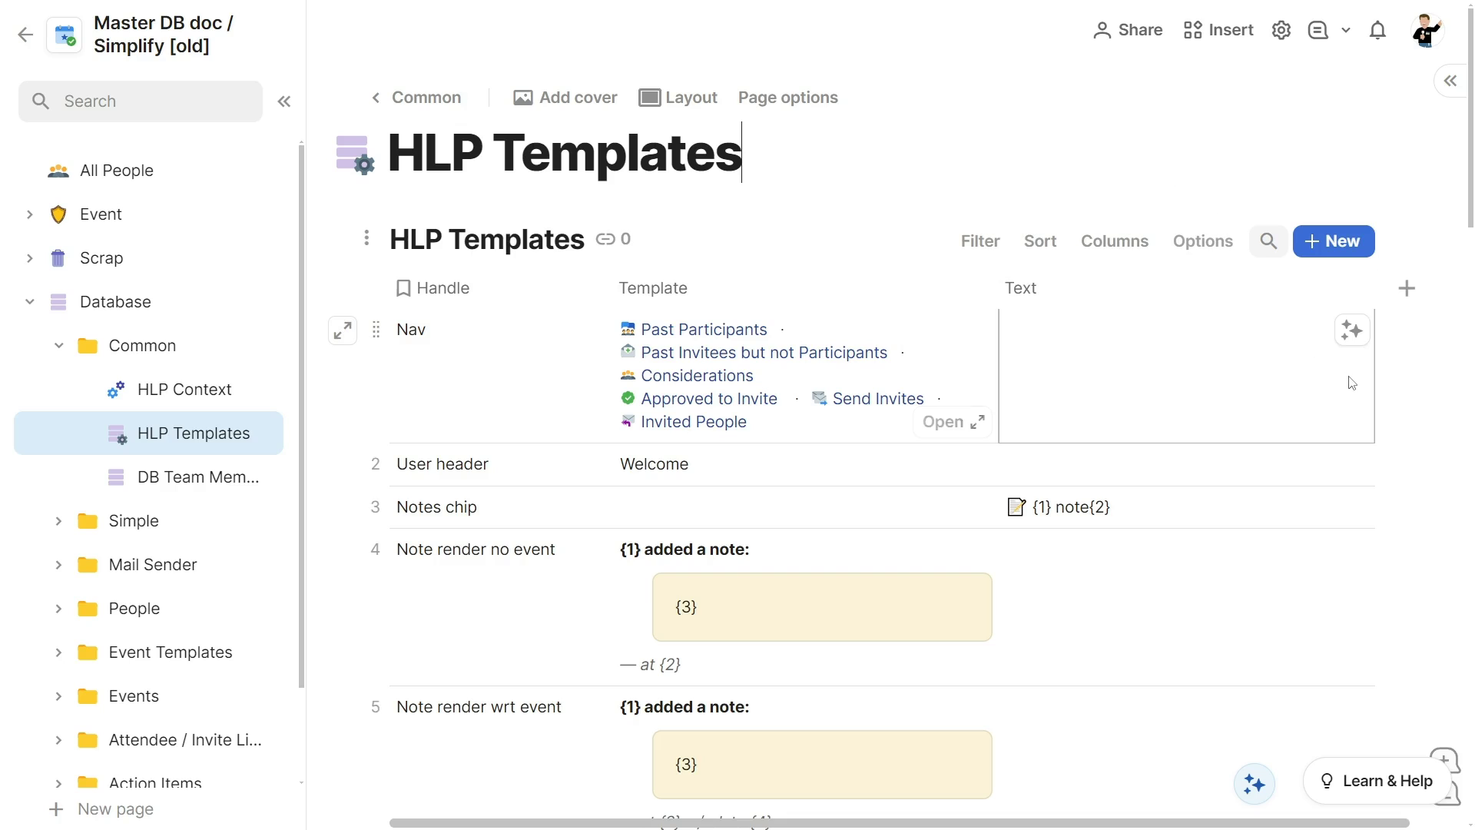
scroll(1324, 389, down, 10)
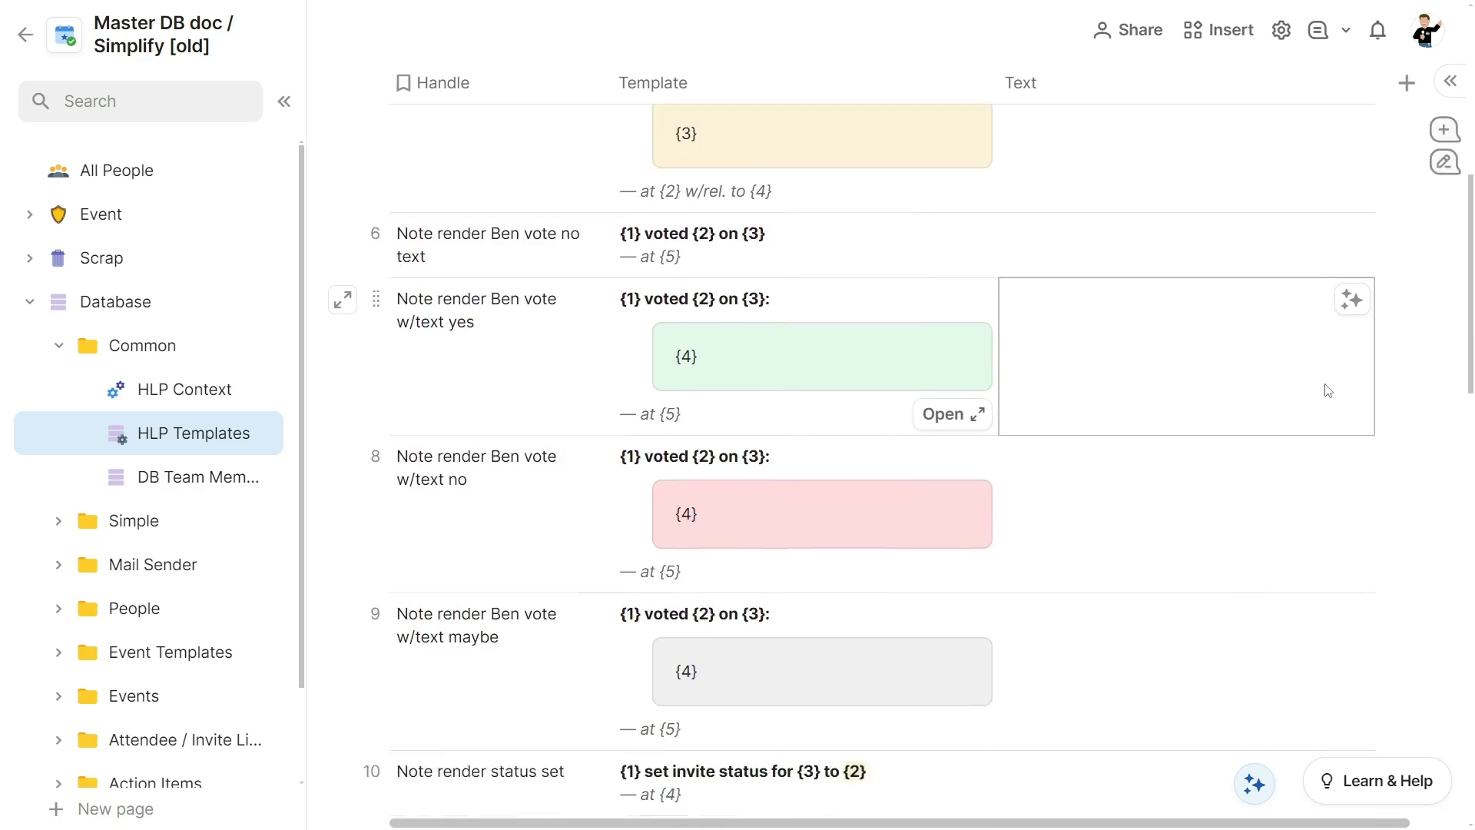
scroll(1328, 390, down, 12)
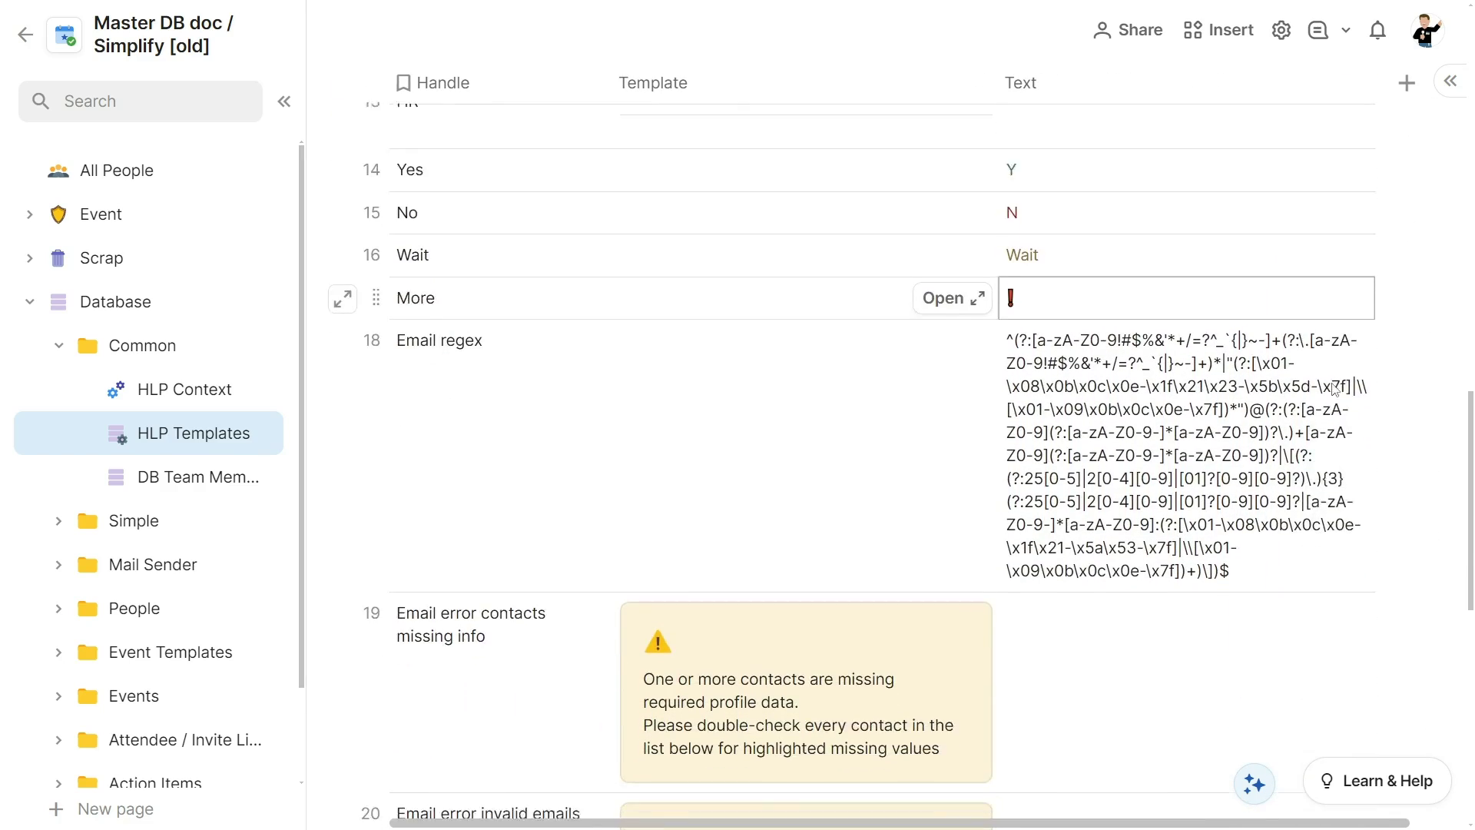
scroll(1337, 388, down, 5)
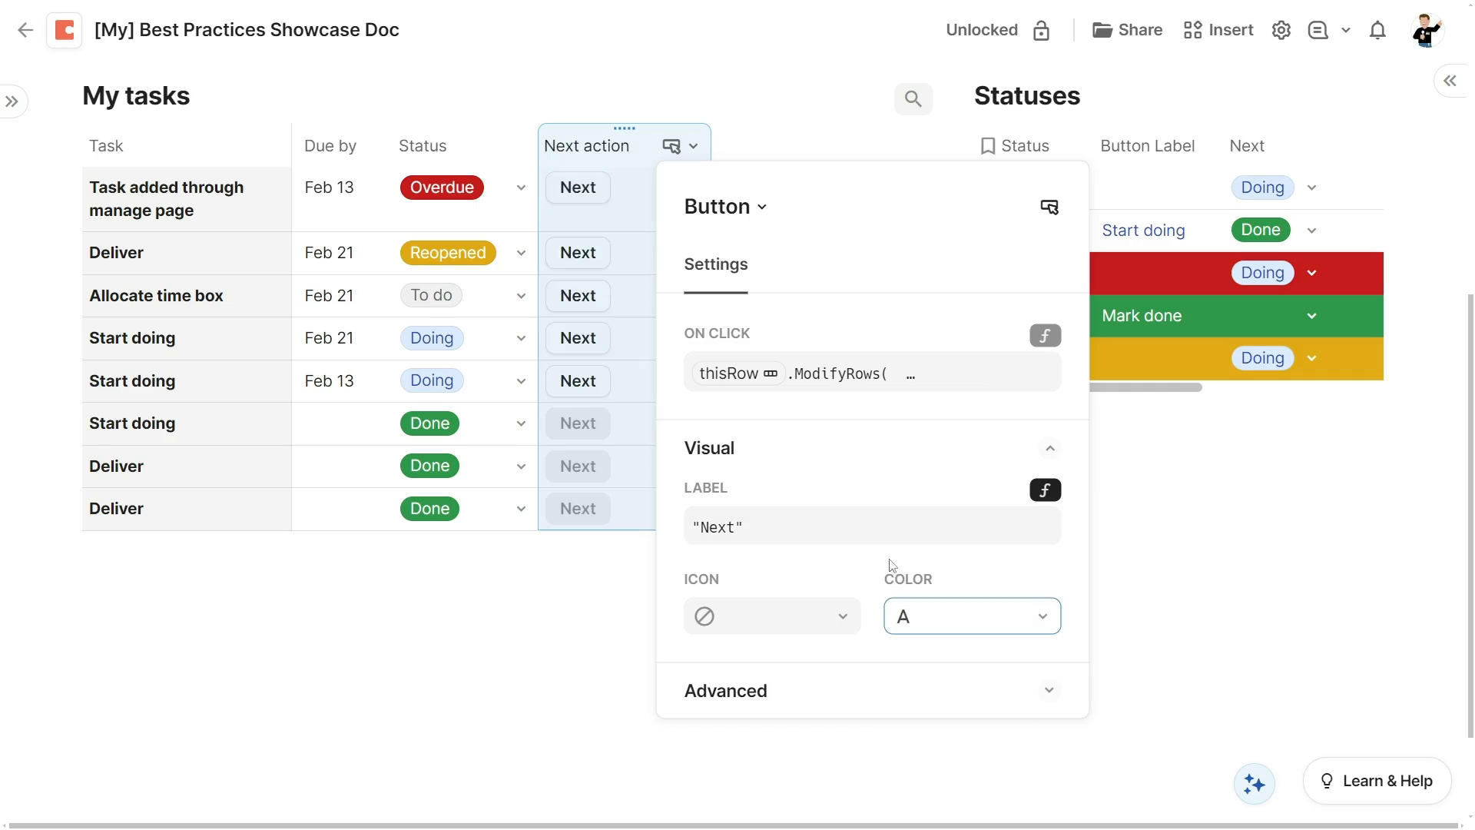
Step: Set the Next action button label formula to Status.Next.Button Label and advance the first task
click(883, 527)
text(Status.Next.Button Label)
click(632, 204)
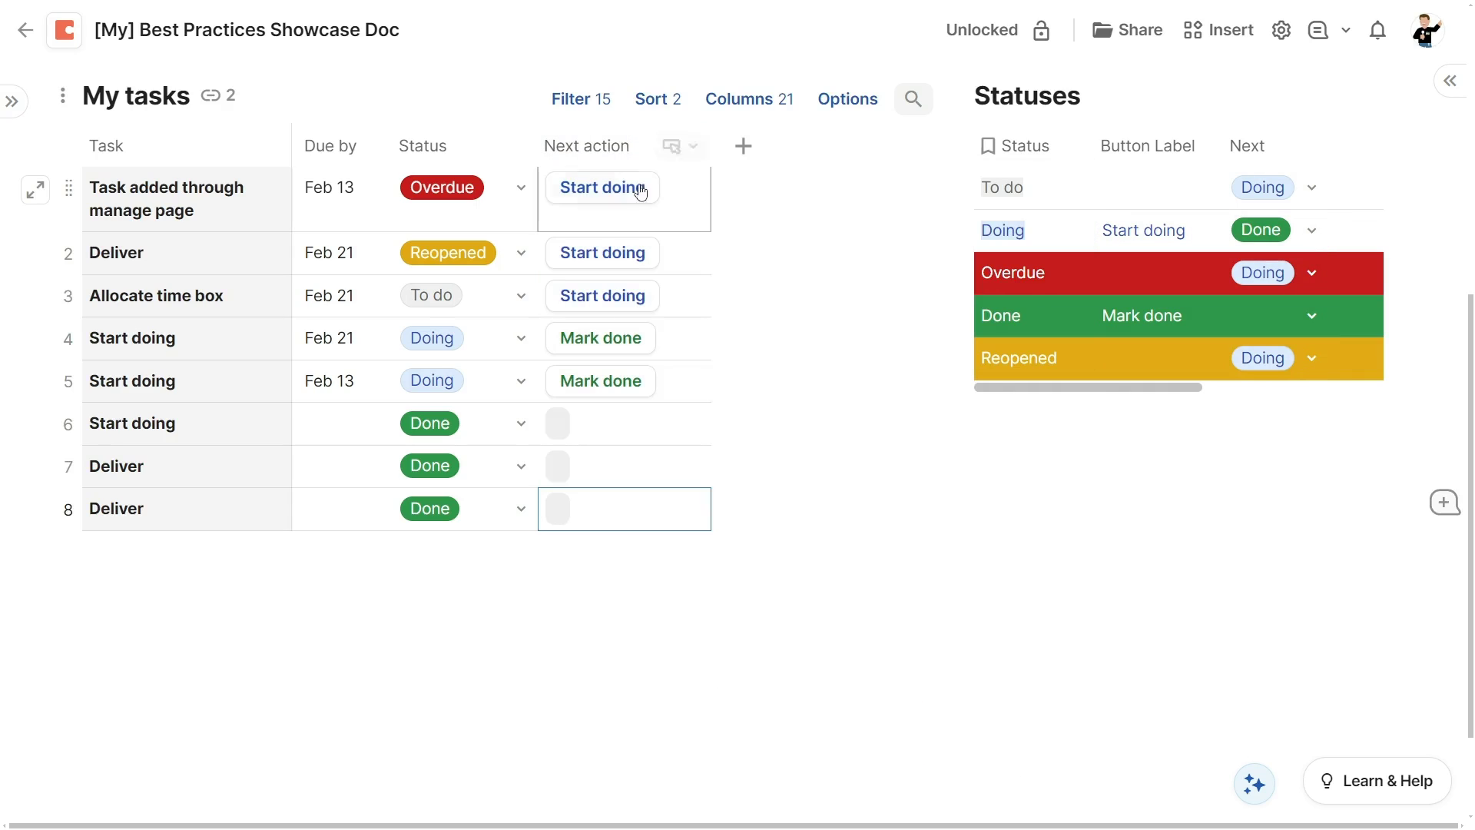
click(632, 204)
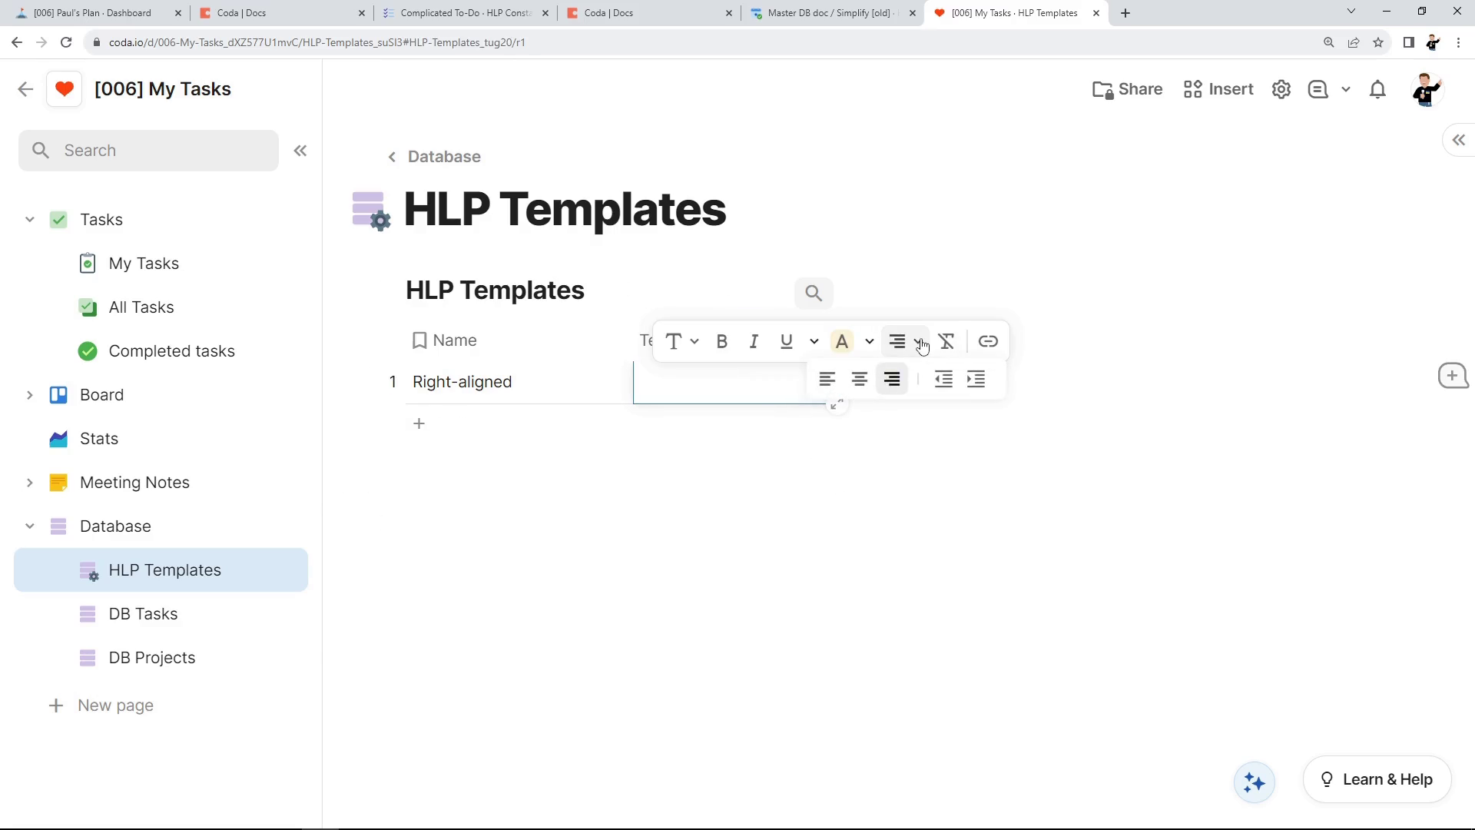
Step: Finish the right-aligned {1} template, inspect the Contacts emoji column's formula, then select the Coaching heading and subtitle
click(983, 466)
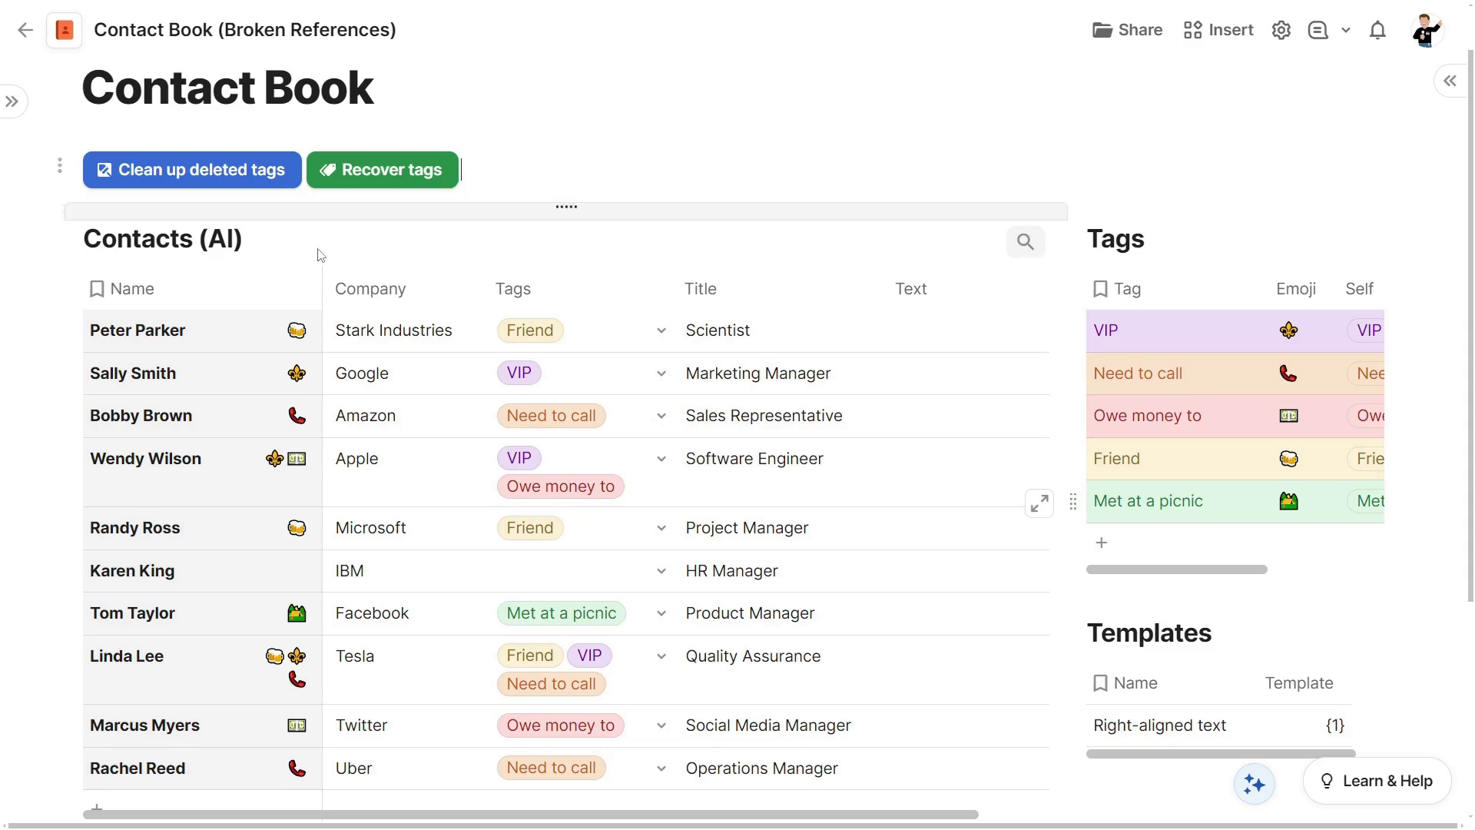
click(282, 269)
click(268, 300)
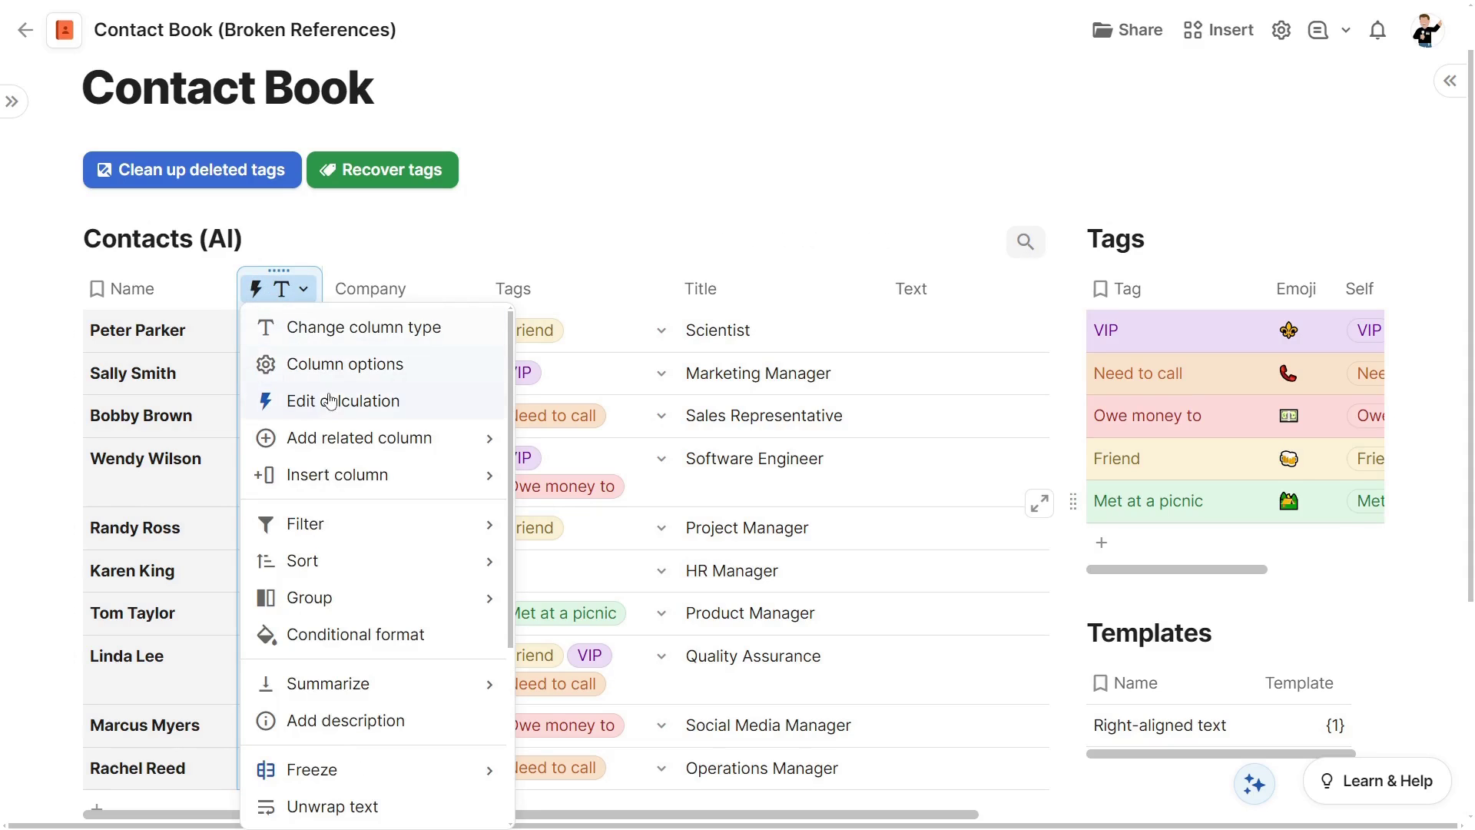
click(330, 396)
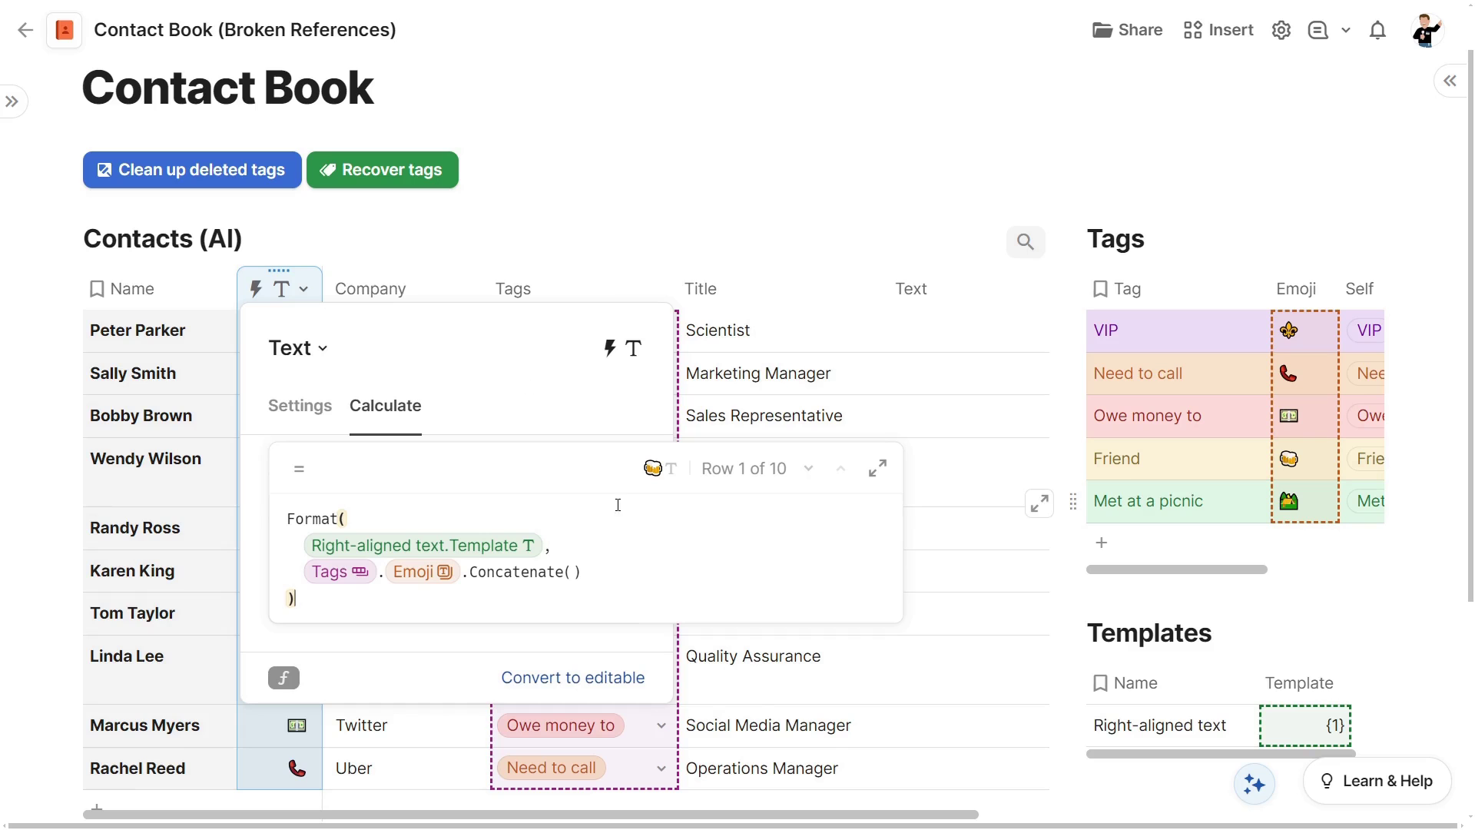
key(Escape)
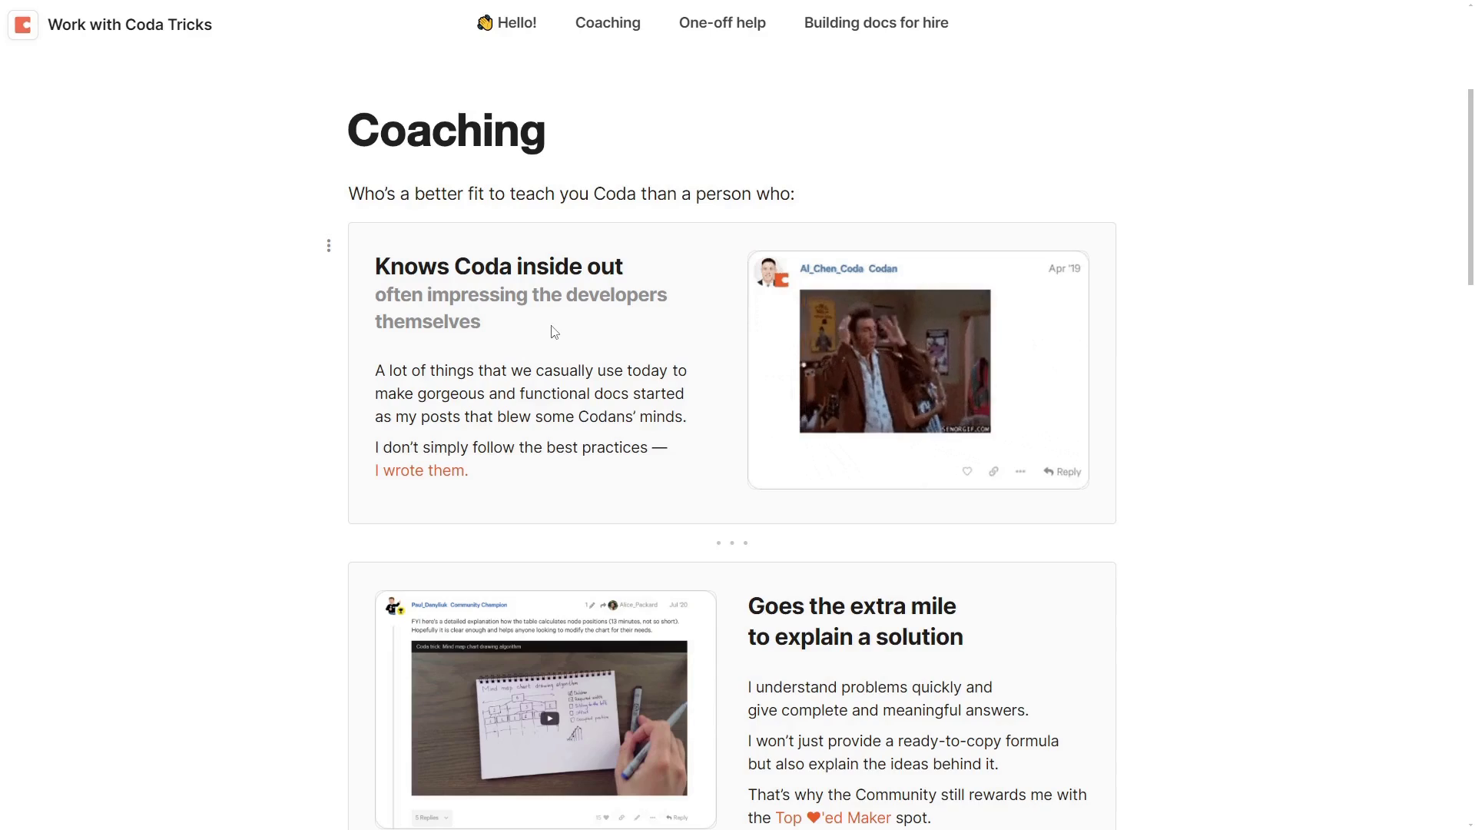
mouse_move(550, 329)
mouse_down()
mouse_move(361, 259)
mouse_move(546, 320)
mouse_move(530, 332)
mouse_up()
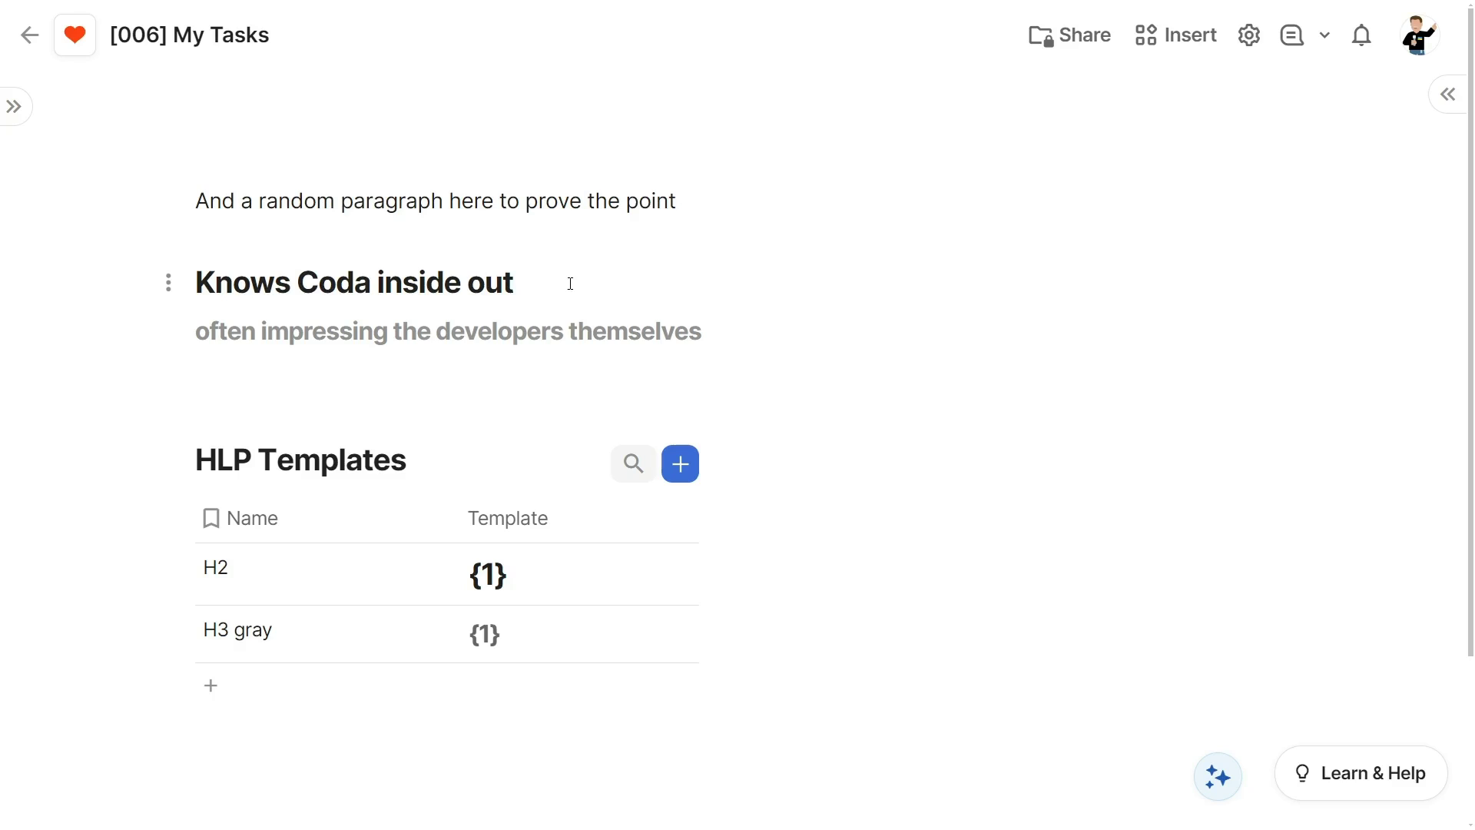
Step: Replace the heading and subtitle with Format formulas on the H2 and H3 gray templates
triple_click(571, 284)
text(=Format(H2.Template,)
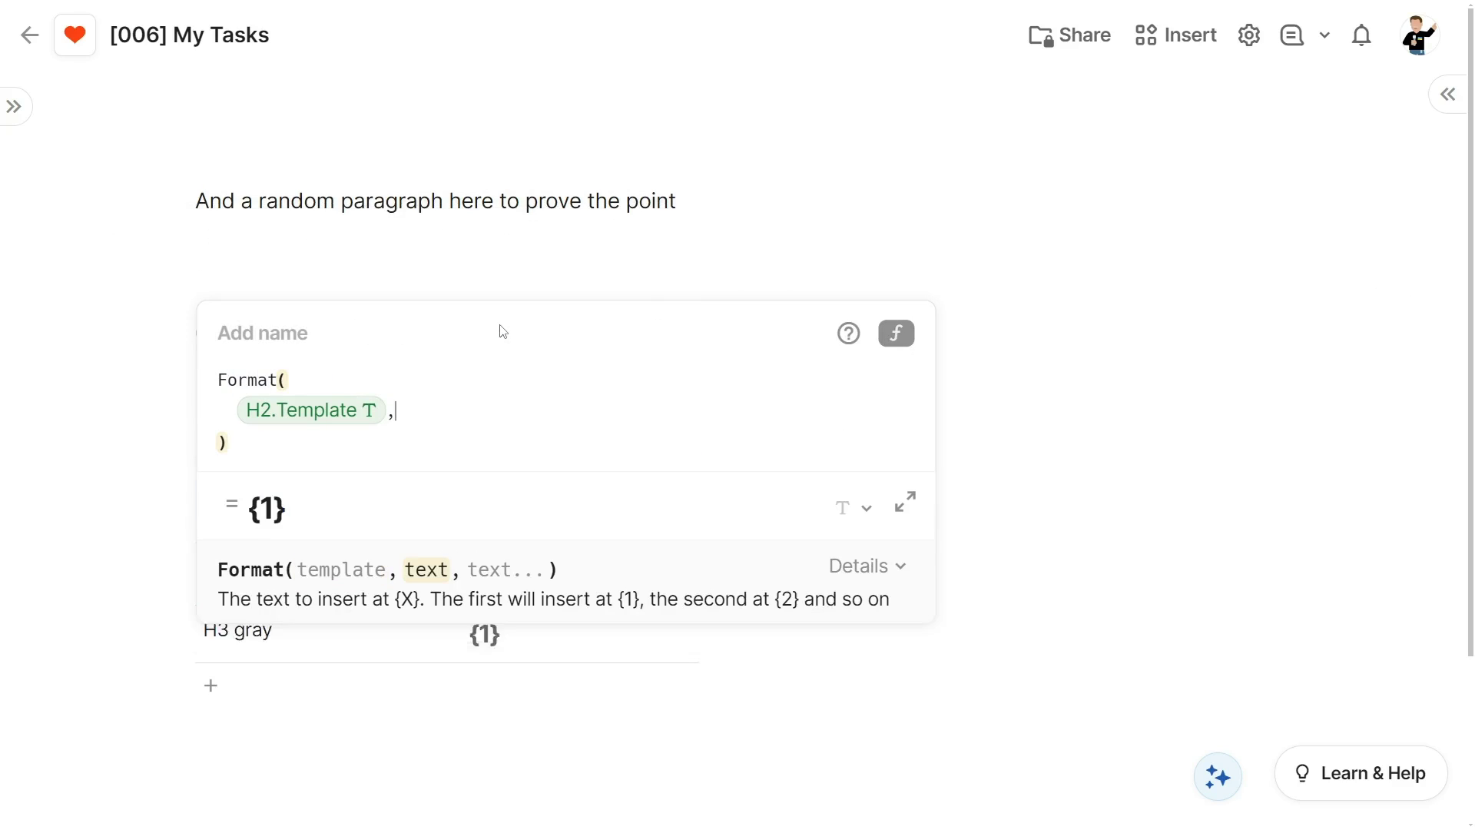
text("Knows Coda inside out")
key(Return)
triple_click(736, 330)
text(=)
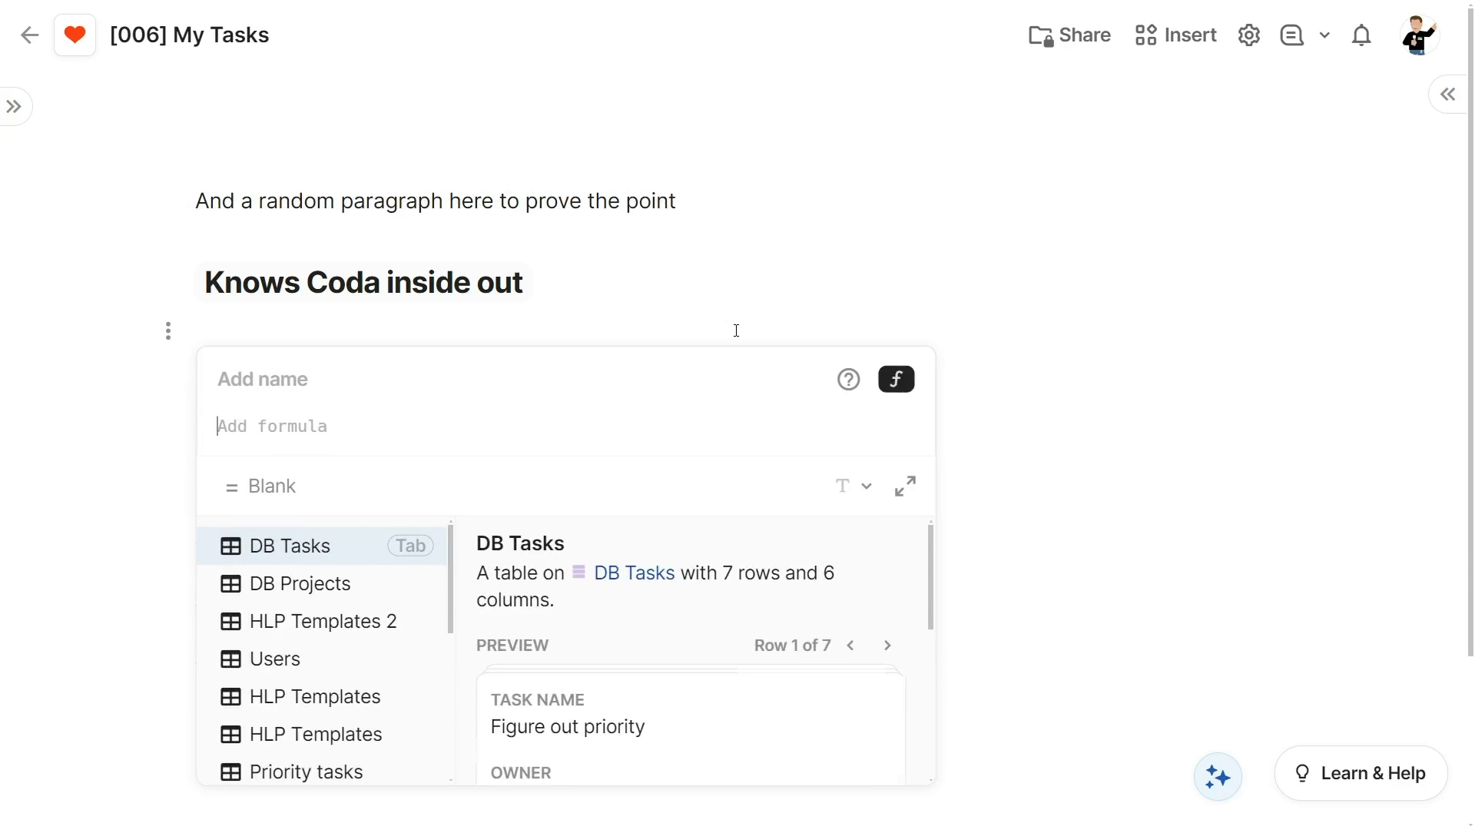
text(Format(H3 gray.Template,"often impressing the developers themselves")
key(Return)
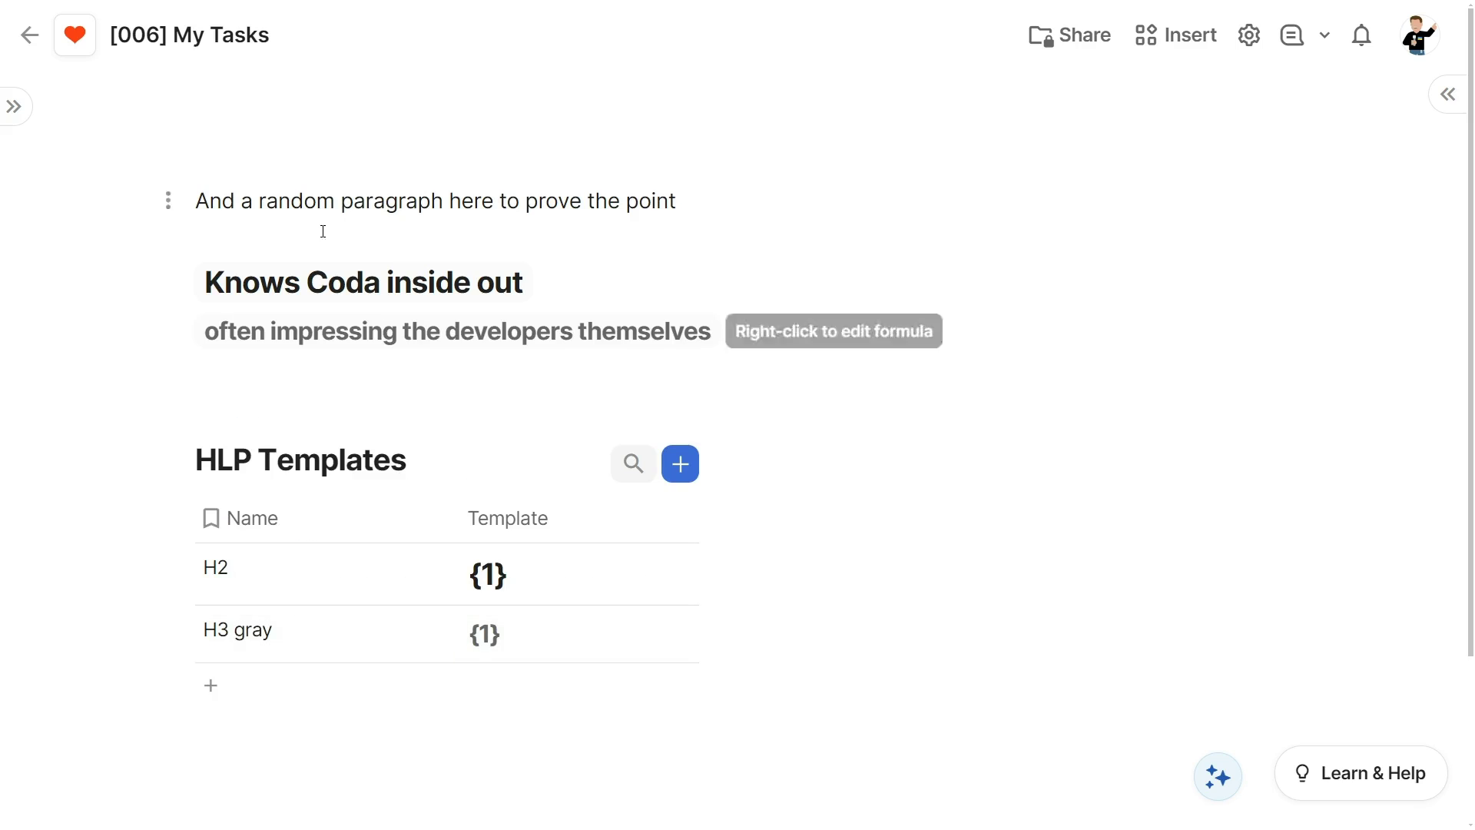
Step: Set both formula lines' paragraph style to normal text
click(168, 282)
mouse_move(285, 405)
click(419, 429)
click(169, 339)
mouse_move(292, 446)
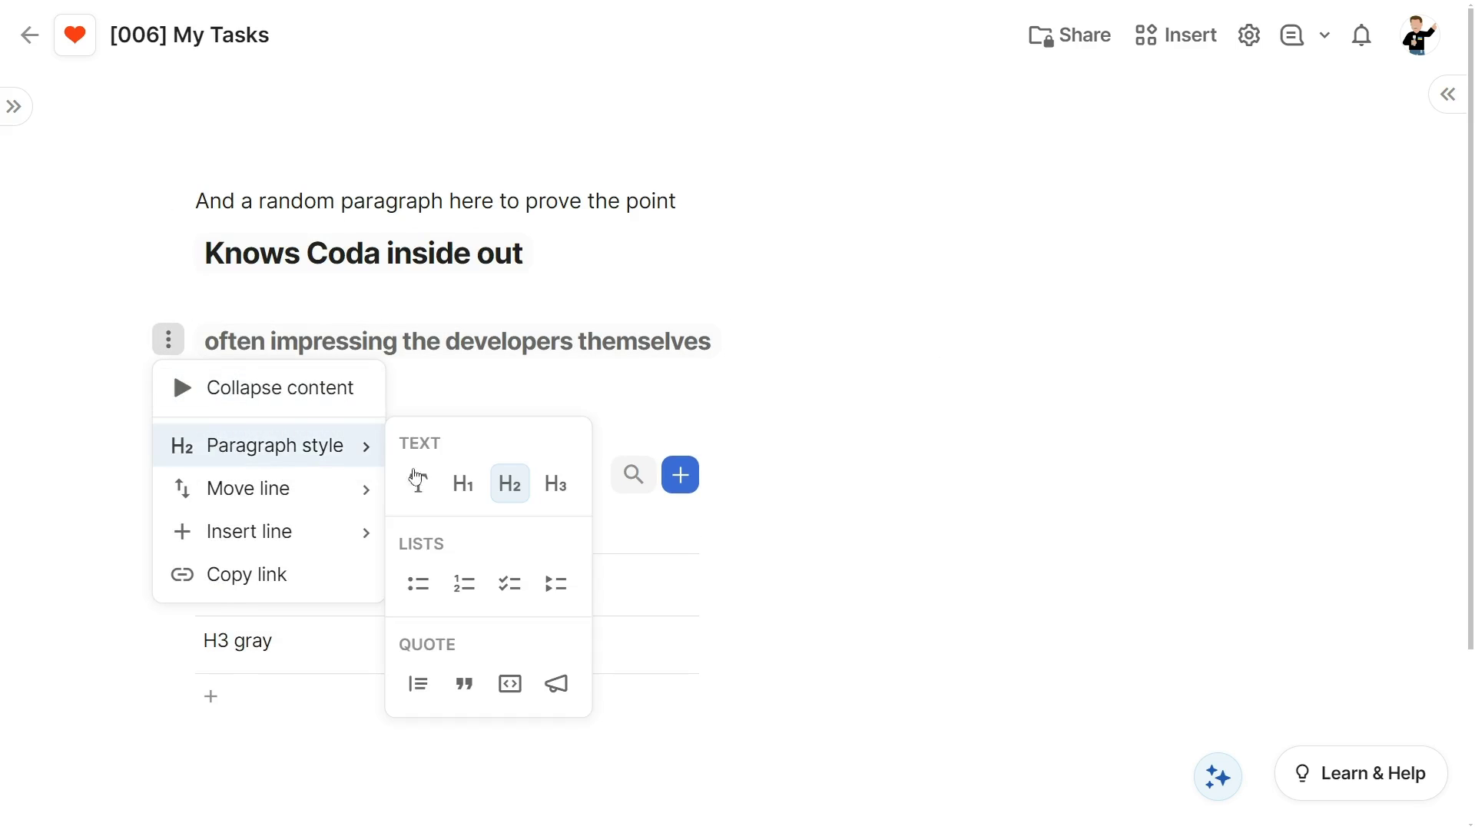
click(415, 477)
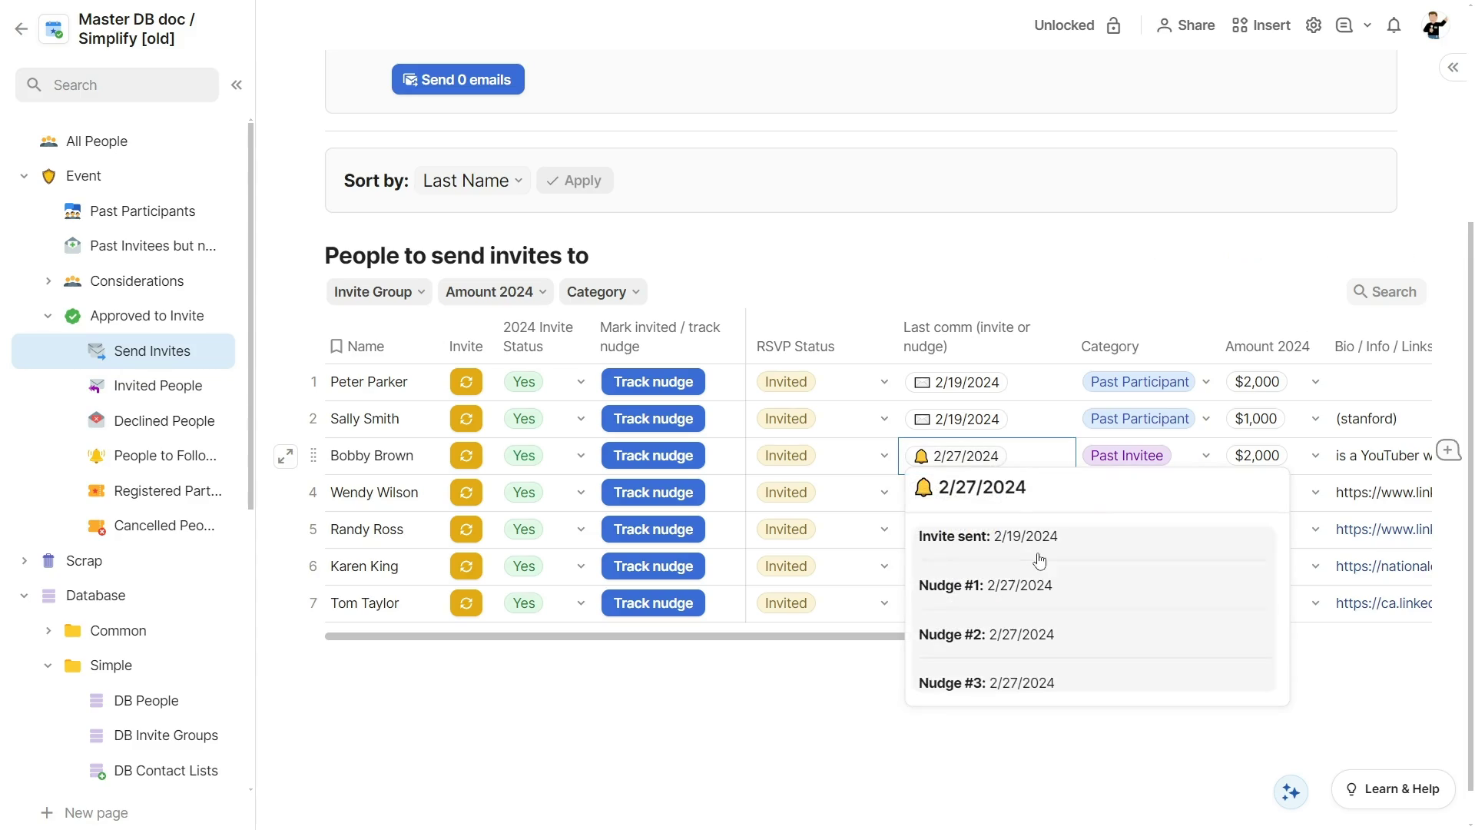
Step: Open the Last comm column's formula that joins comms with the HR template
click(1060, 347)
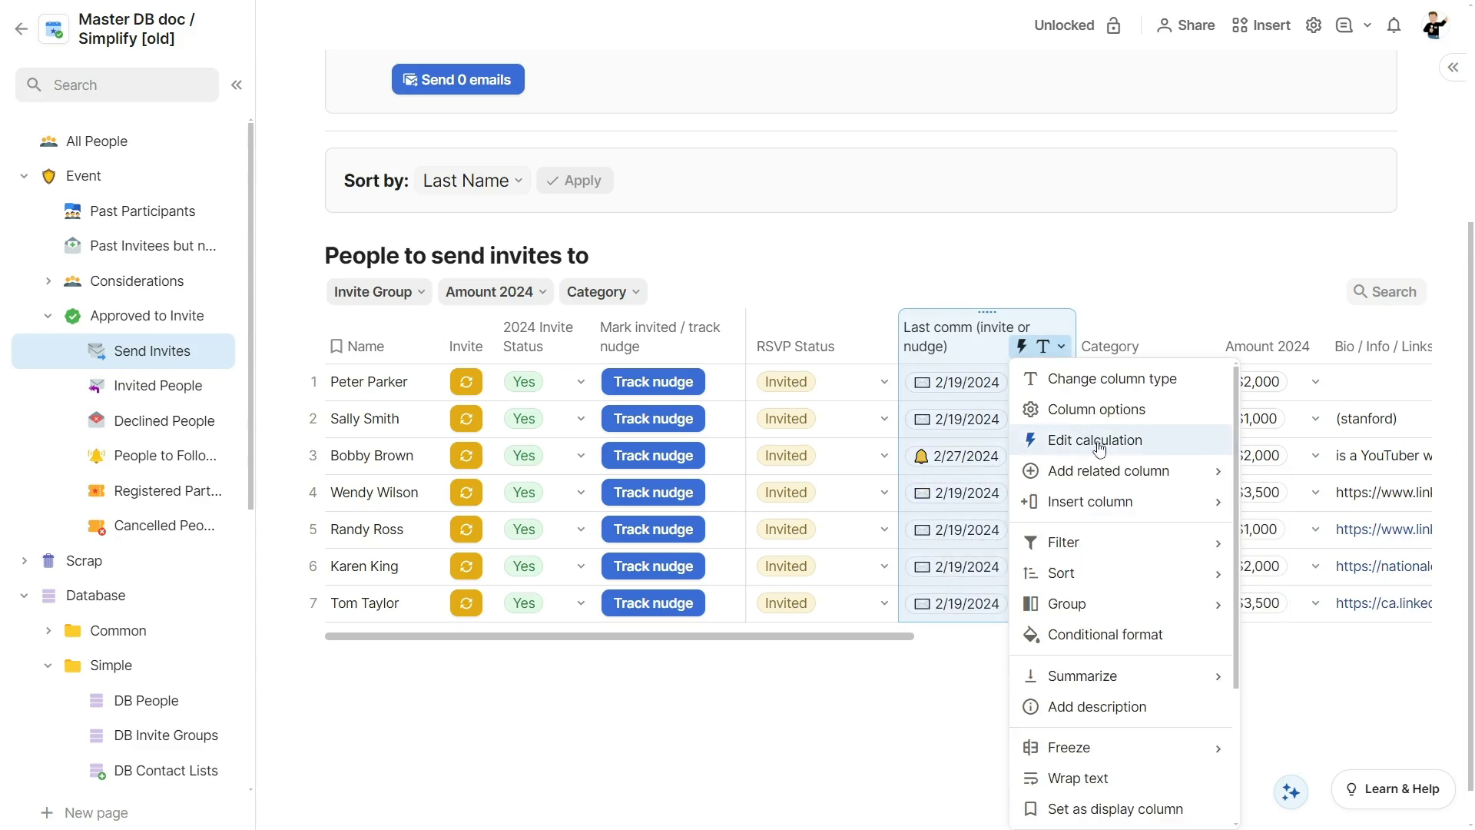
click(1084, 435)
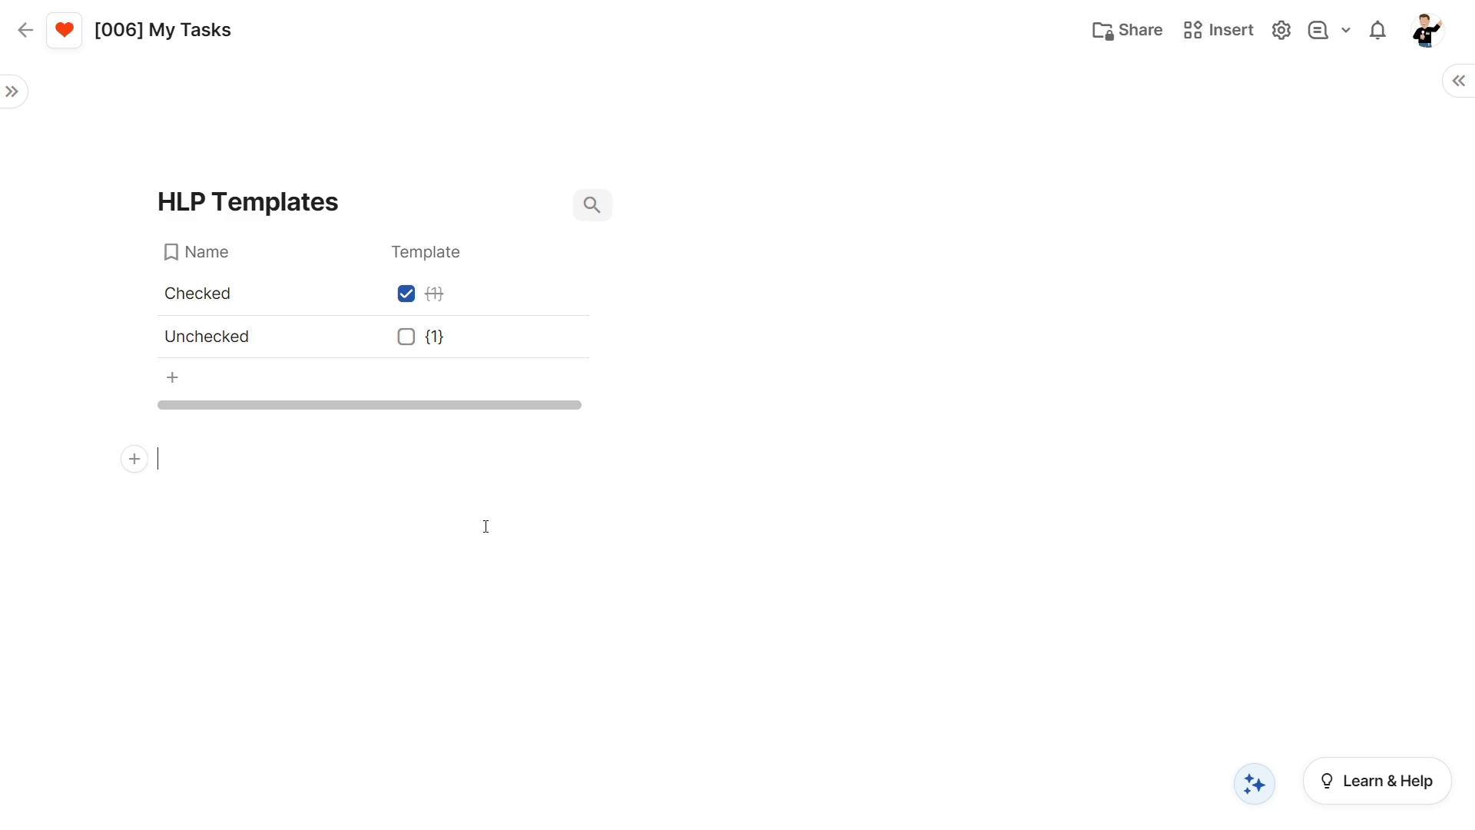
Step: Edit the task names list formula, trying BulletedList, then NumberedList, then typing Checklis
click(144, 298)
click(141, 338)
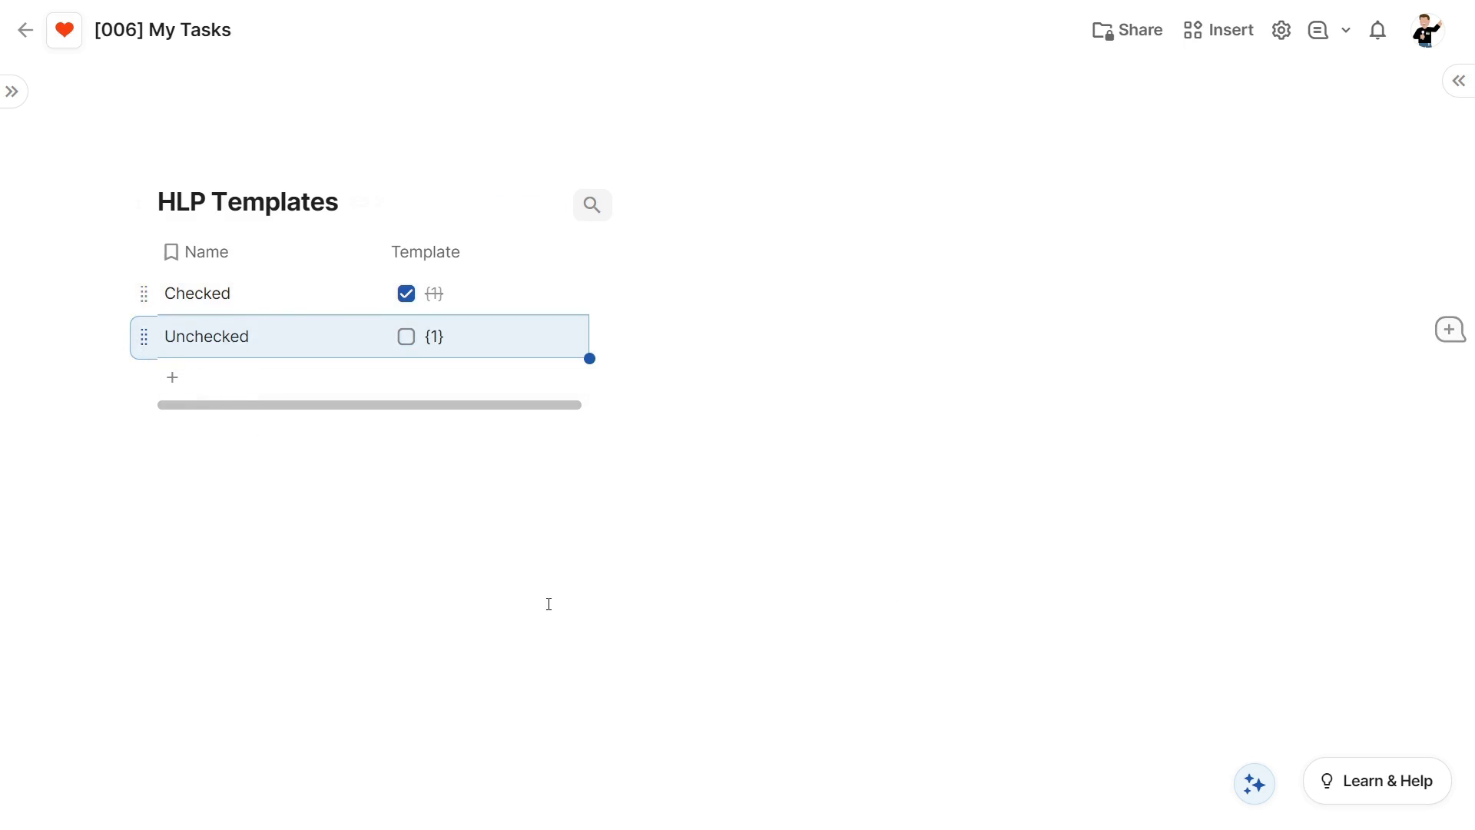
click(965, 244)
text(.Bu)
key(Tab)
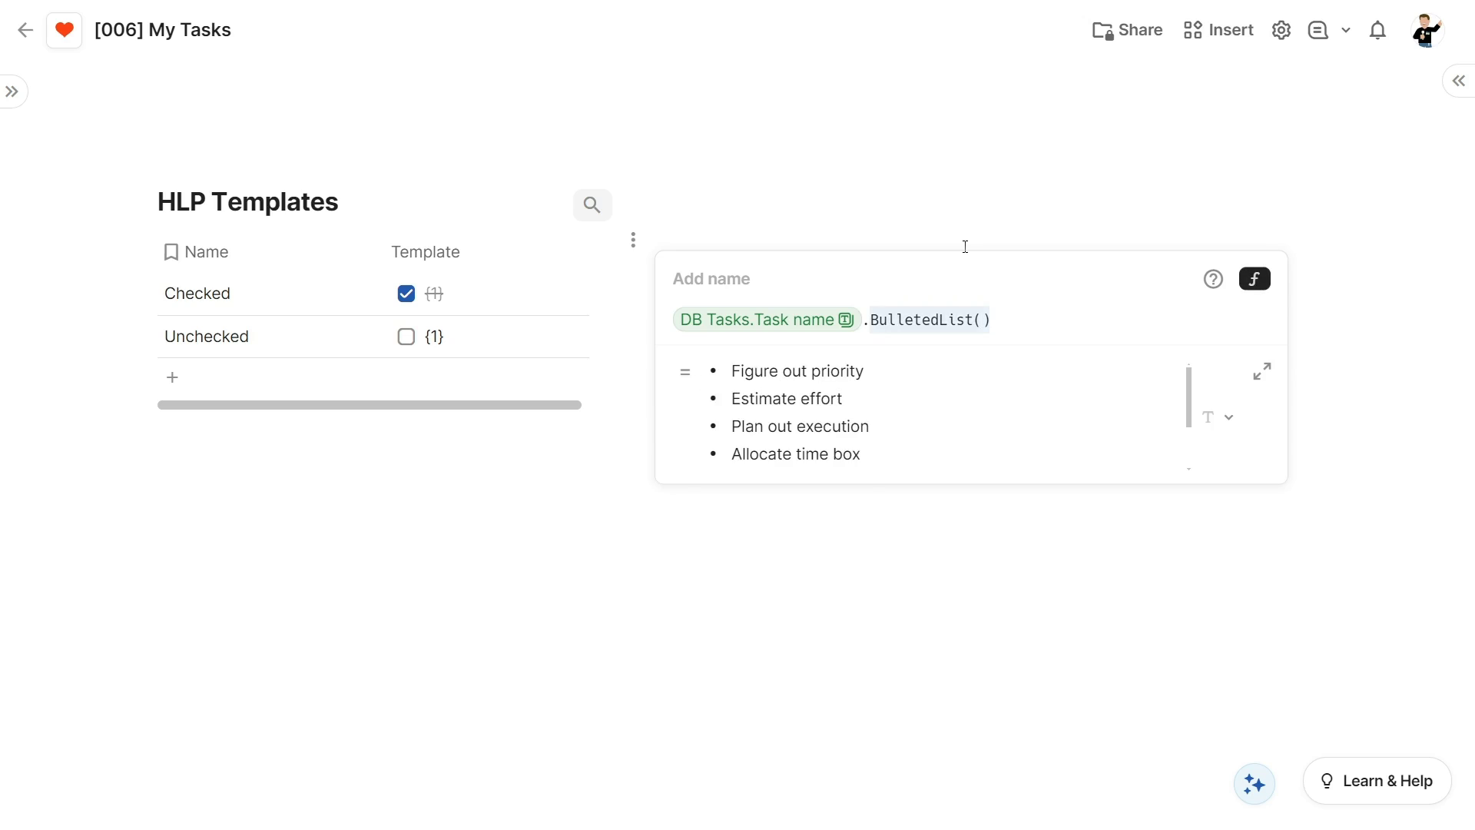
key(BackSpace)
text(Nu)
key(Tab)
text(C)
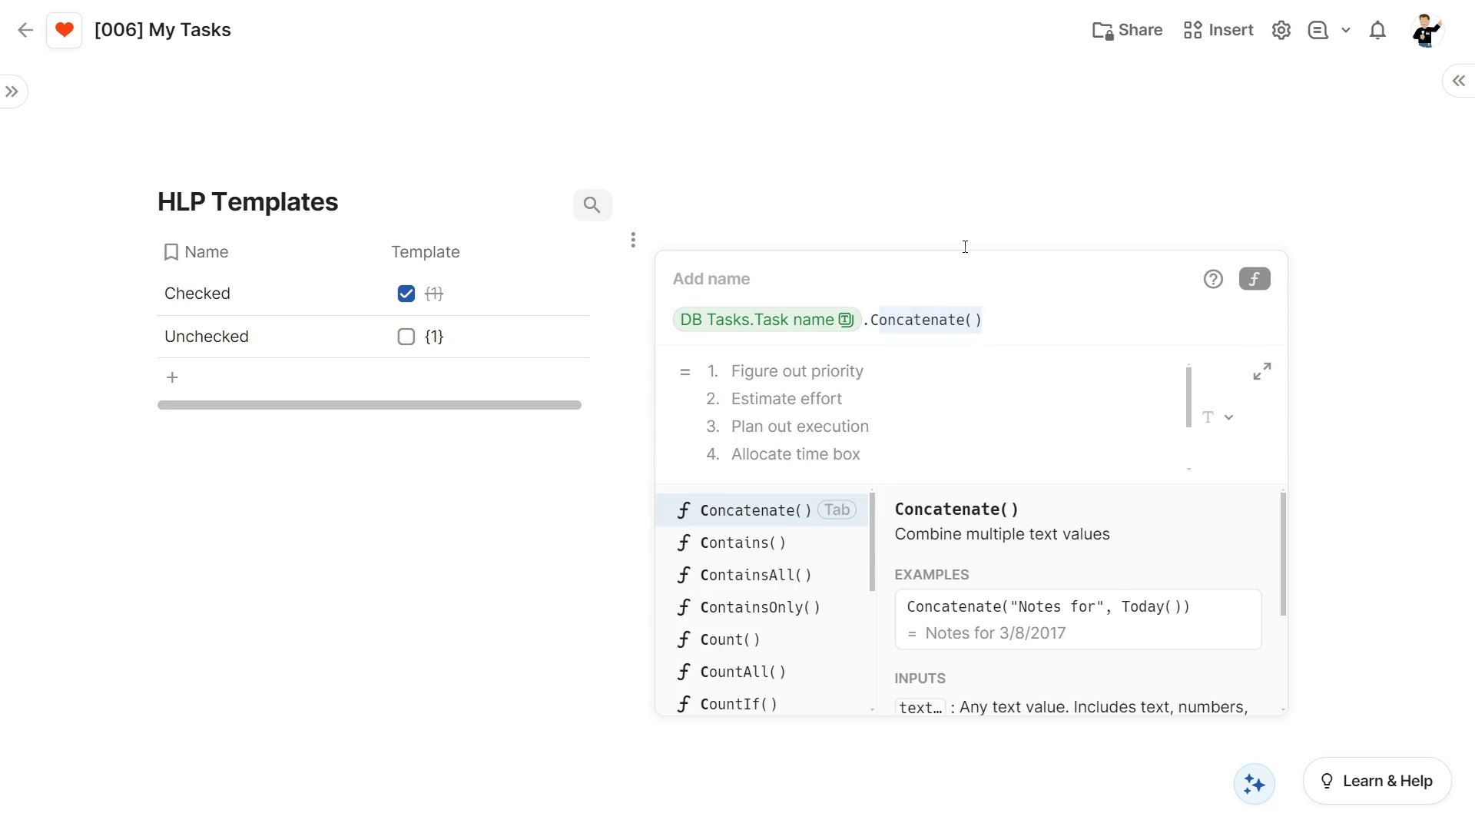
text(hecklist item checked.Value , Title ),)
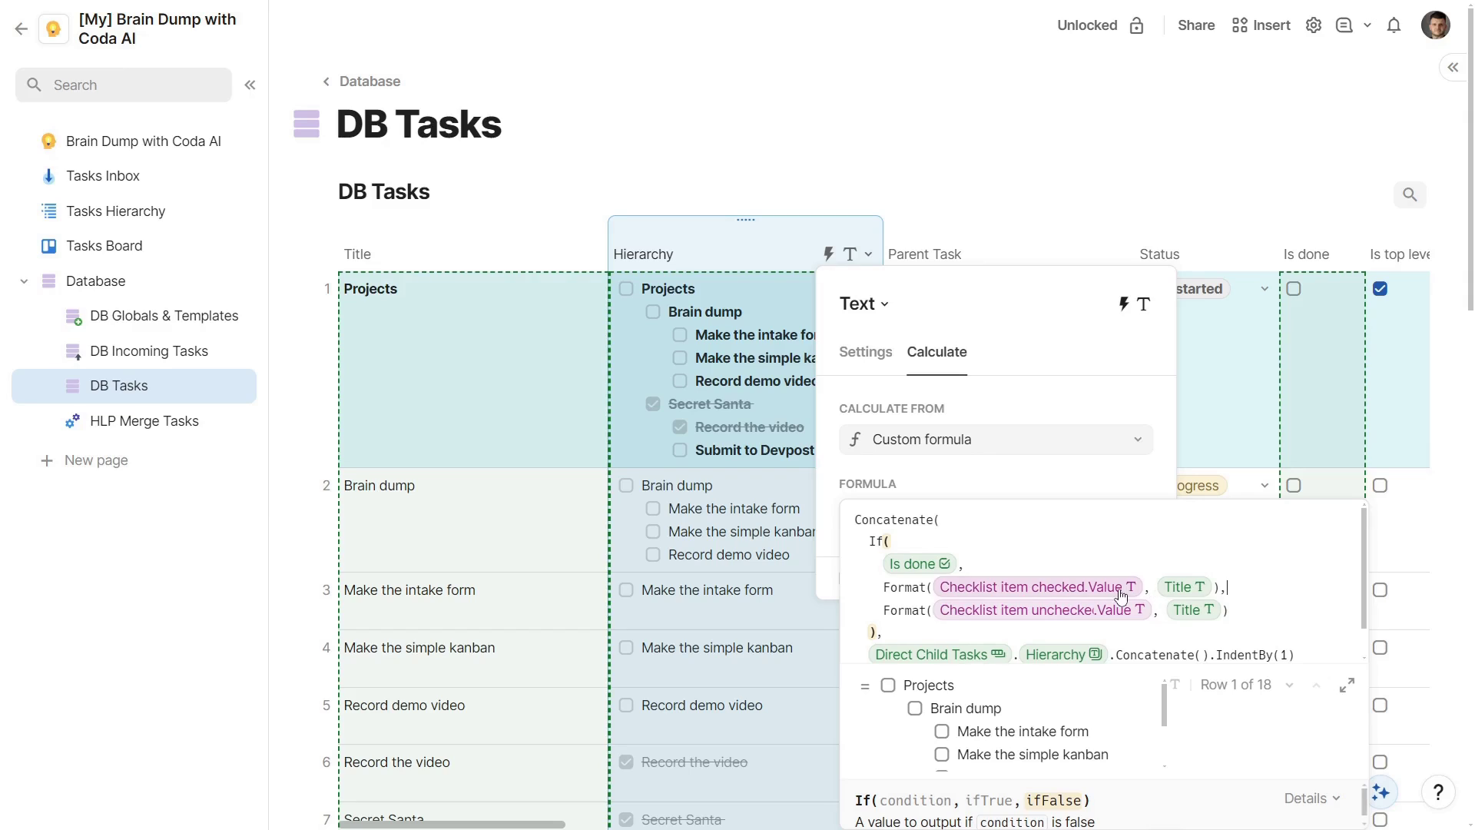
Step: Inspect the checked and unchecked checklist template references in the formula
click(1121, 596)
click(1125, 621)
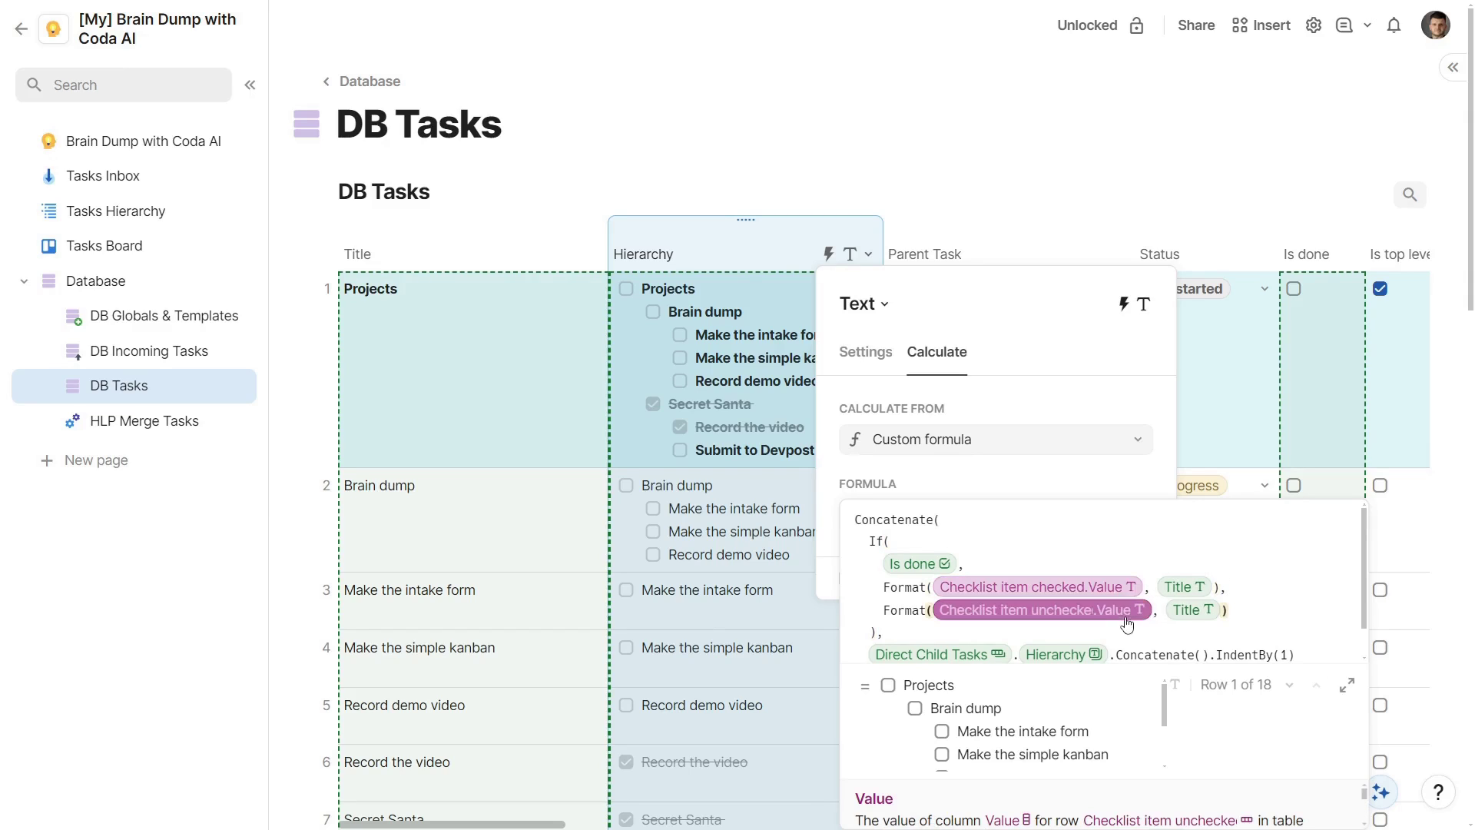
click(1266, 612)
scroll(1265, 612, down, 1)
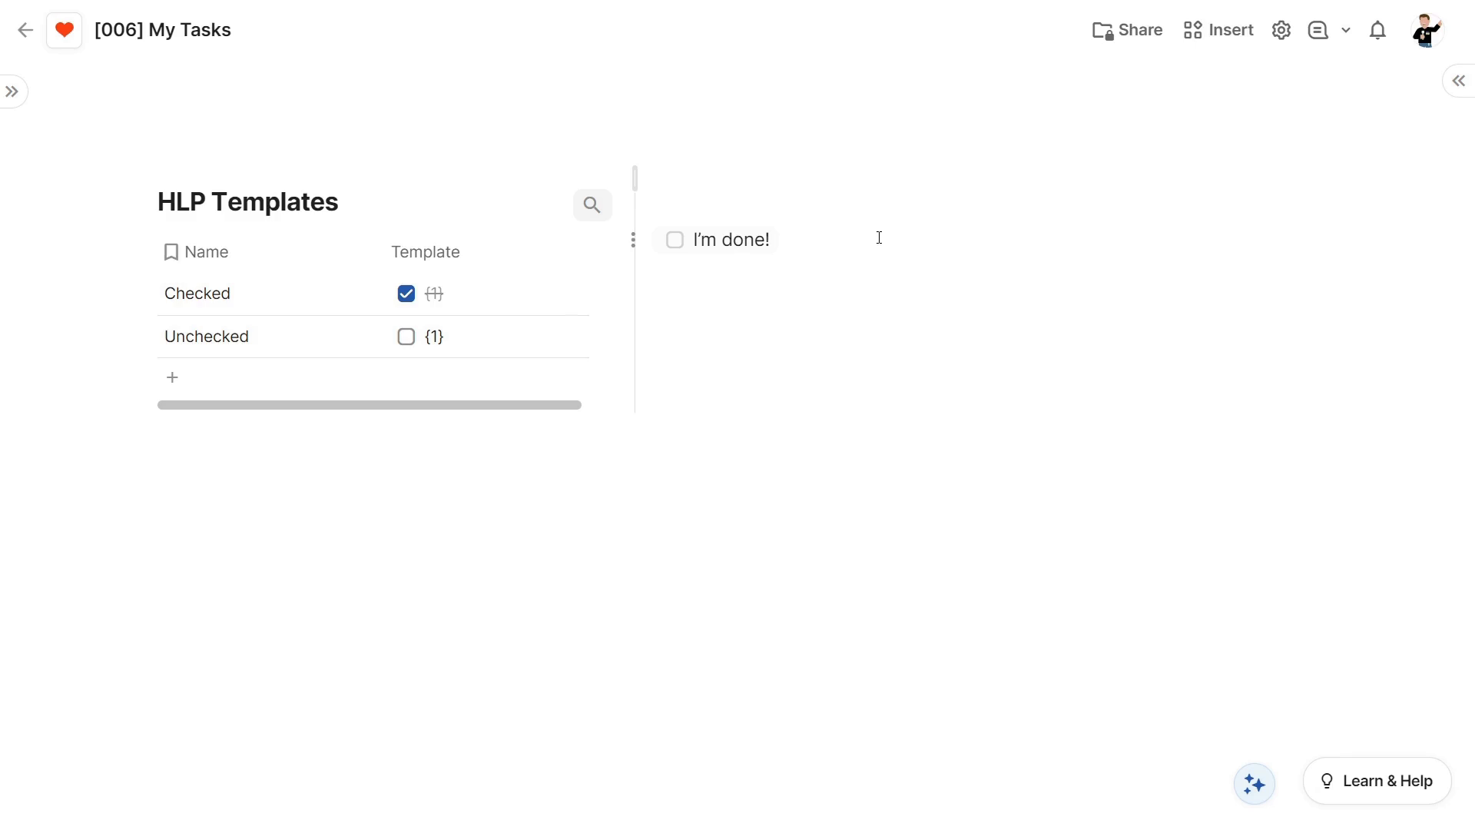
Step: Review the I'm done! formula's Checked template reference and select the Template column
right_click(759, 234)
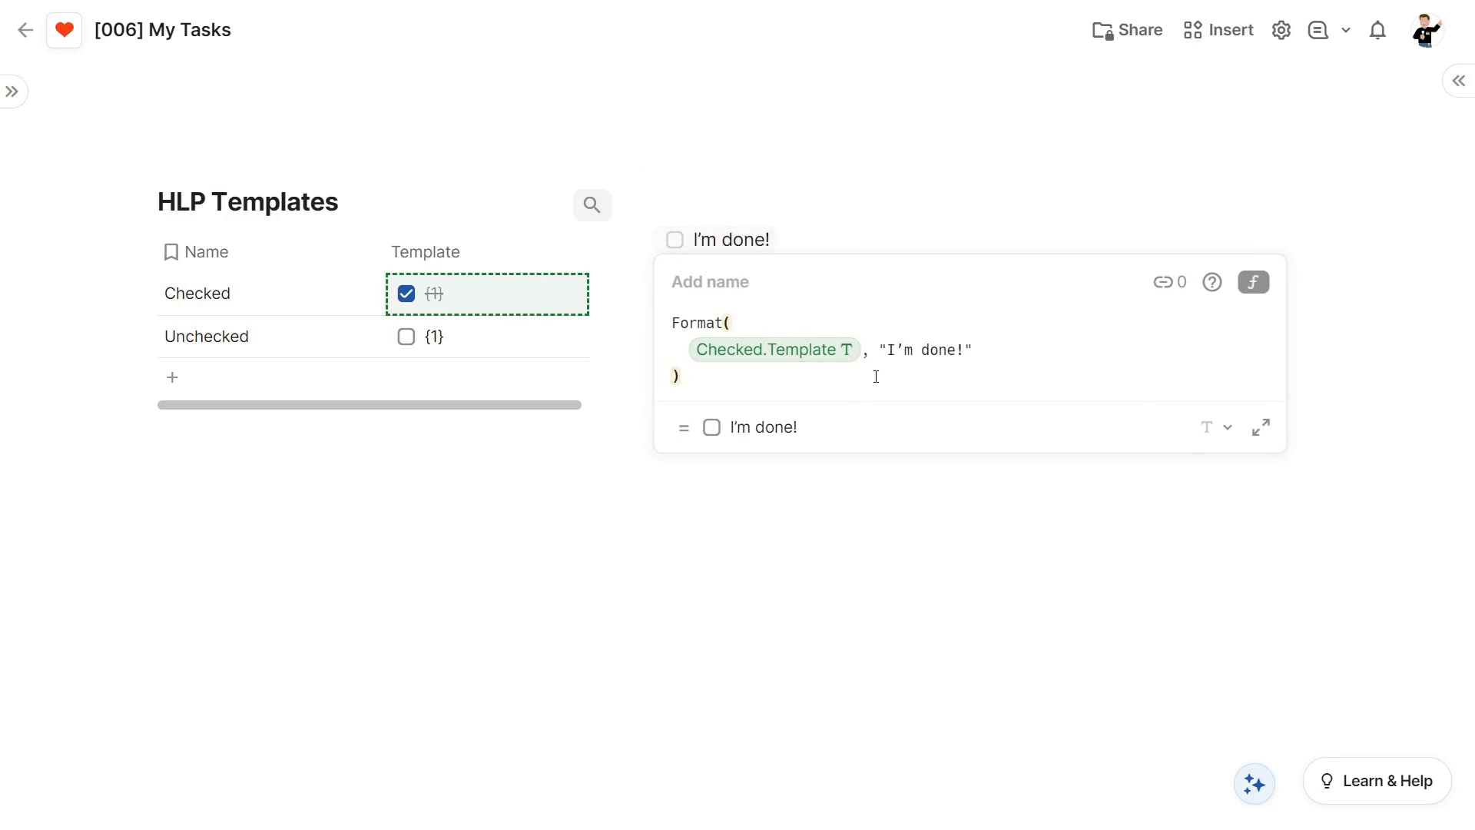
click(777, 364)
click(435, 292)
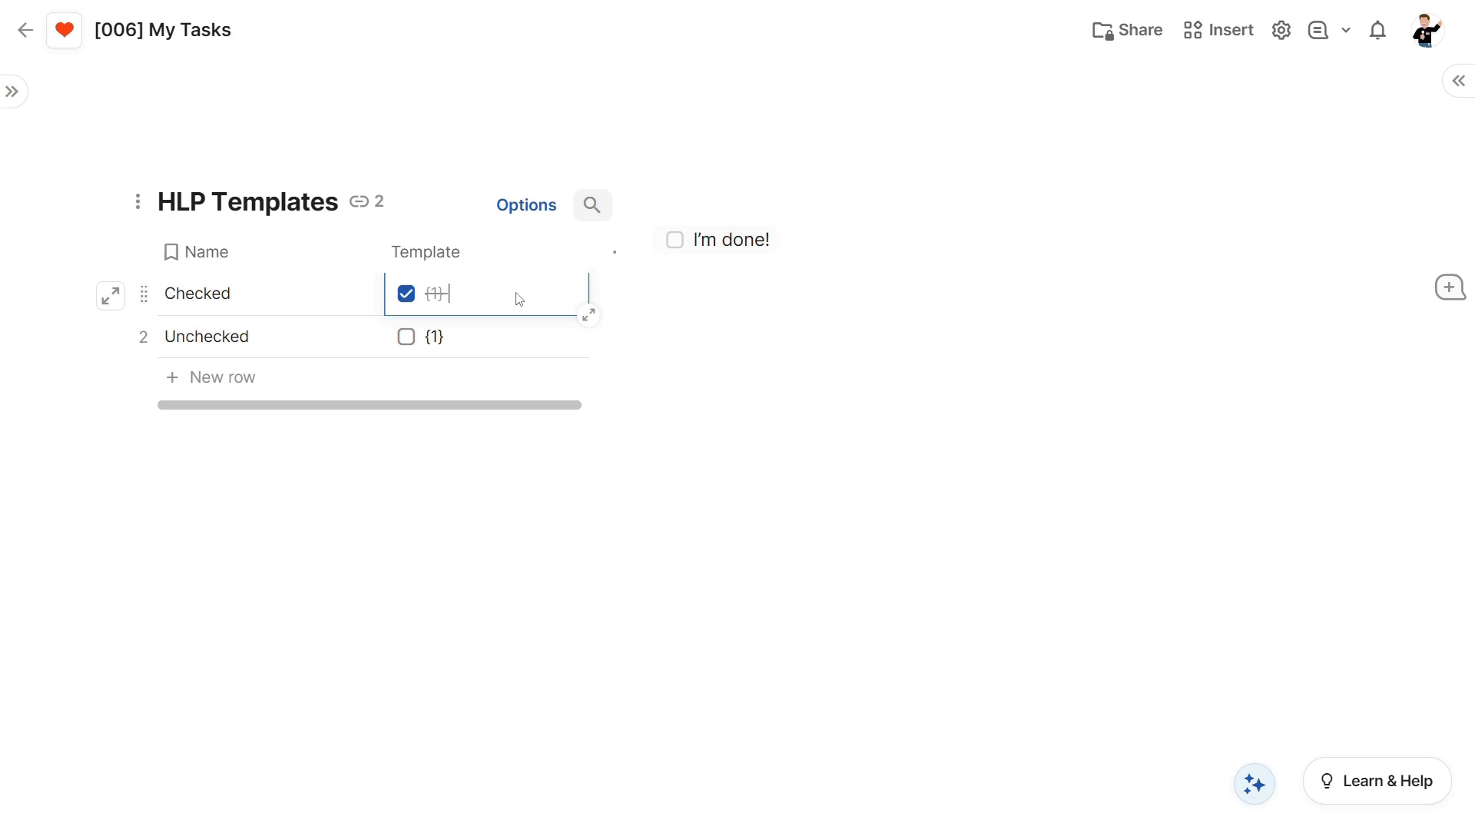
click(510, 252)
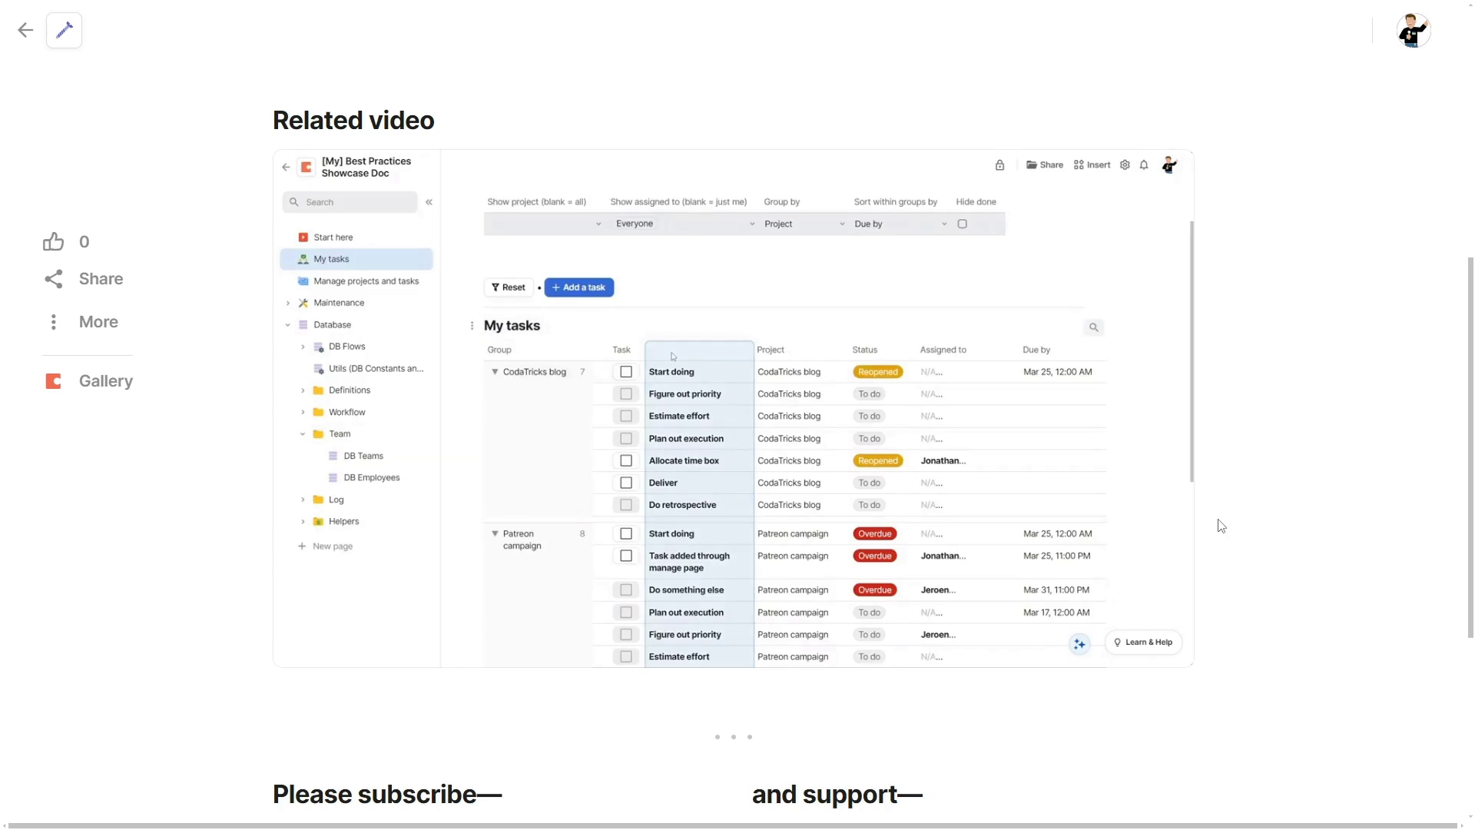
Step: Copy the empty-character sequence from the top of the emptycharacter.com page
scroll(1221, 525, up, 7)
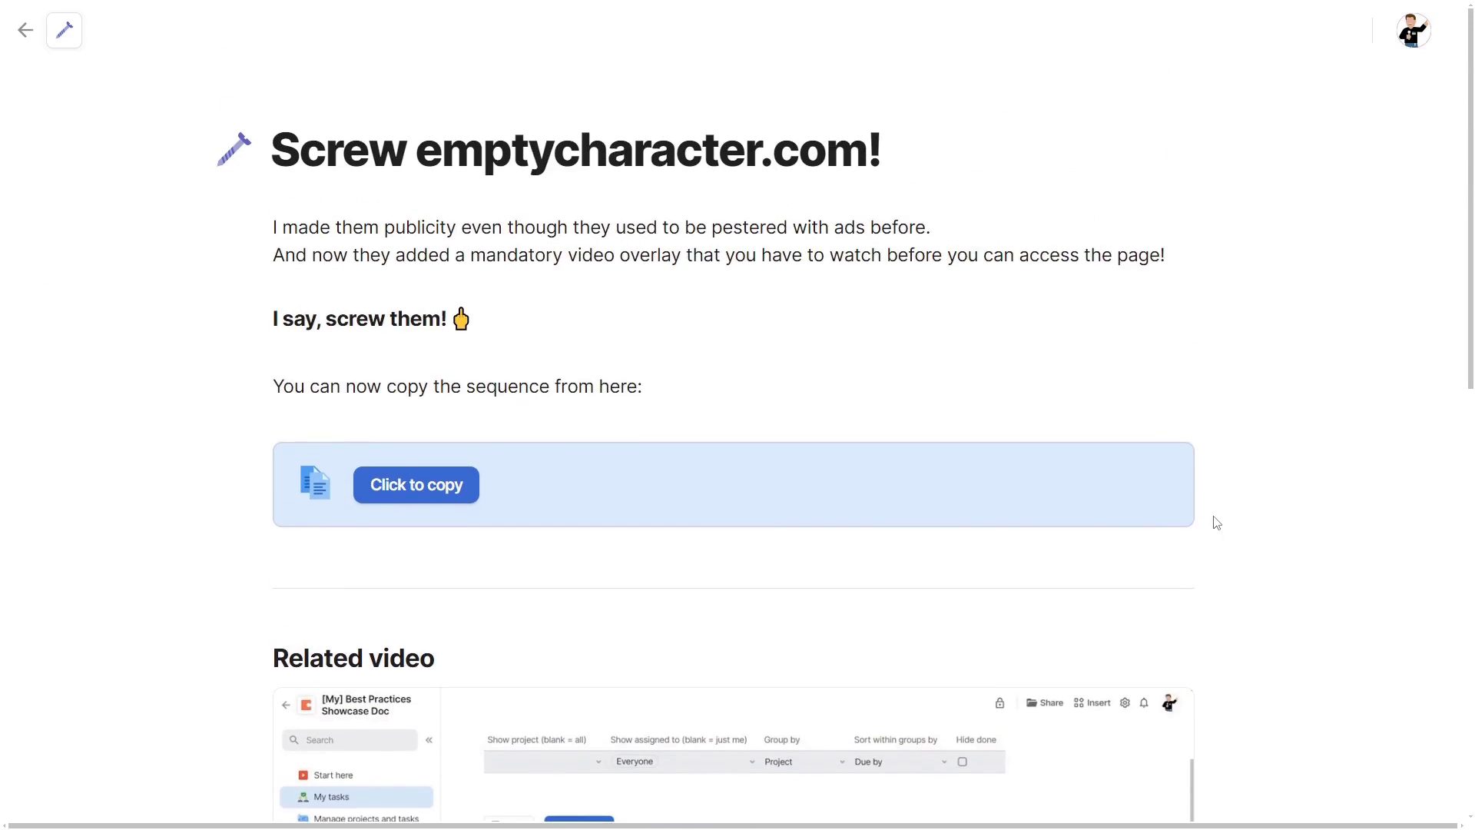
click(413, 490)
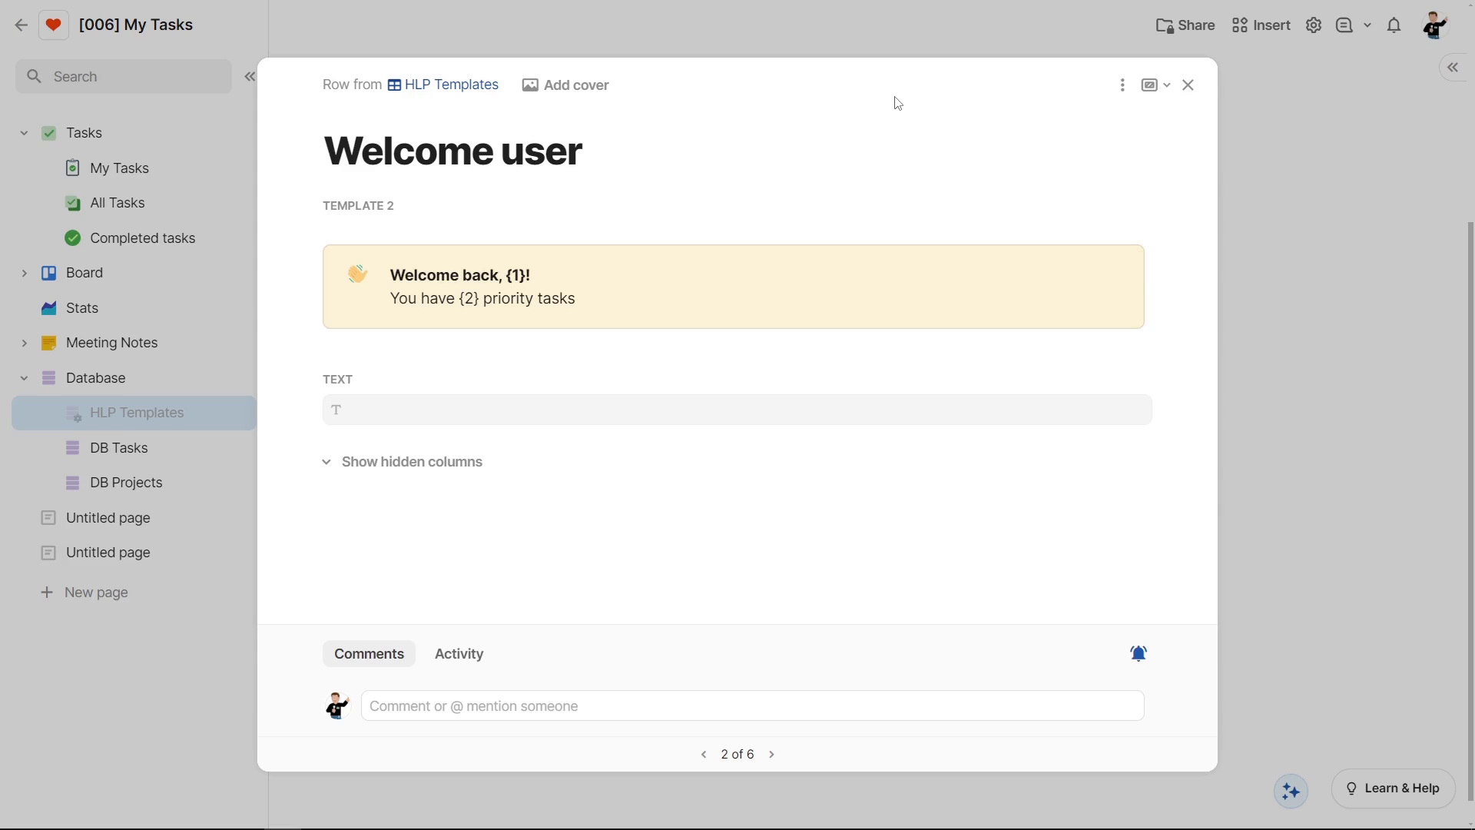
Step: Check the welcome callout on the Tasks page, then delete the blank line under the HR rule
click(634, 343)
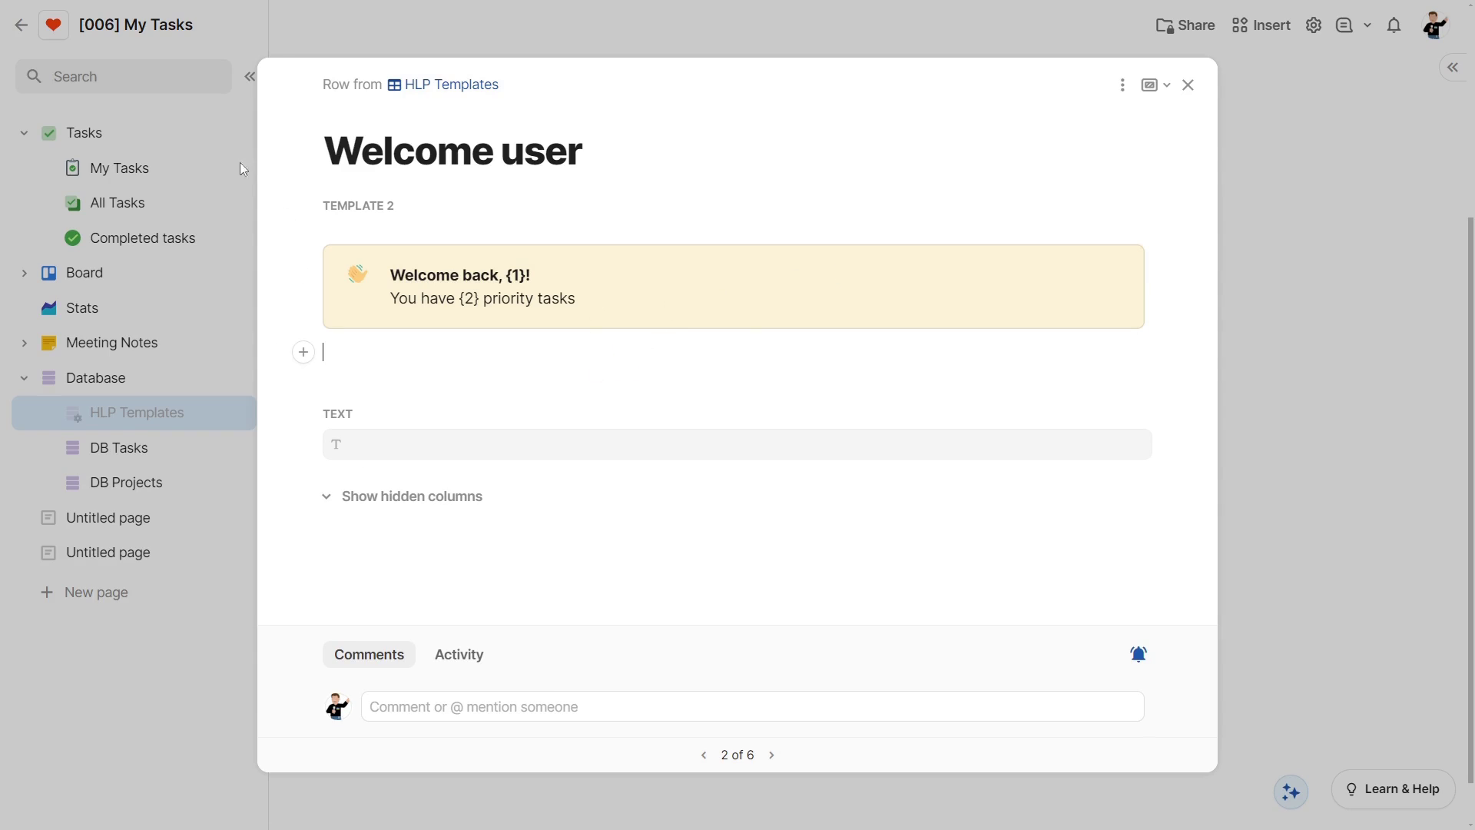
click(172, 127)
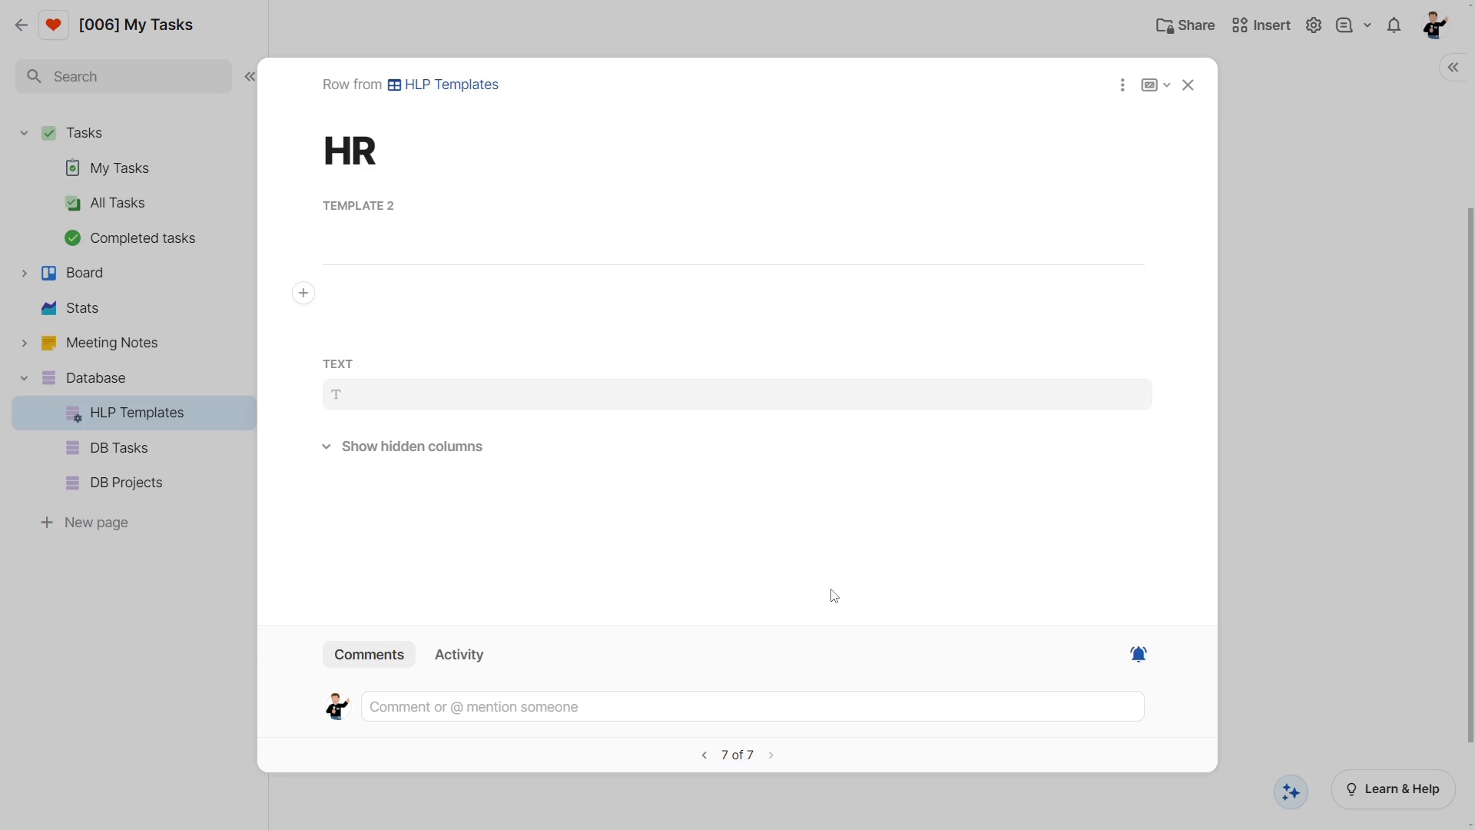
click(356, 250)
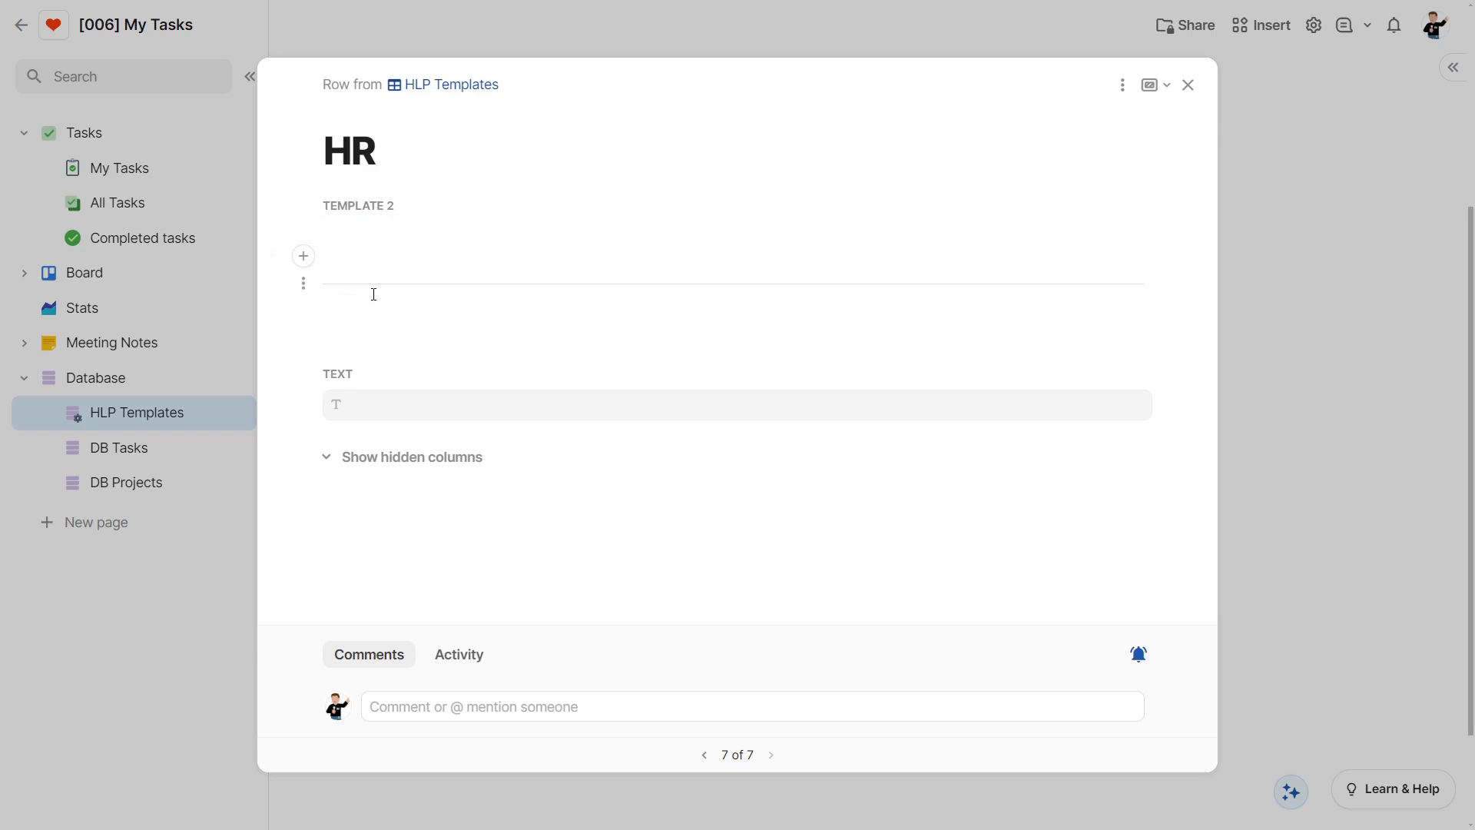
key(BackSpace)
key(BackSpace)
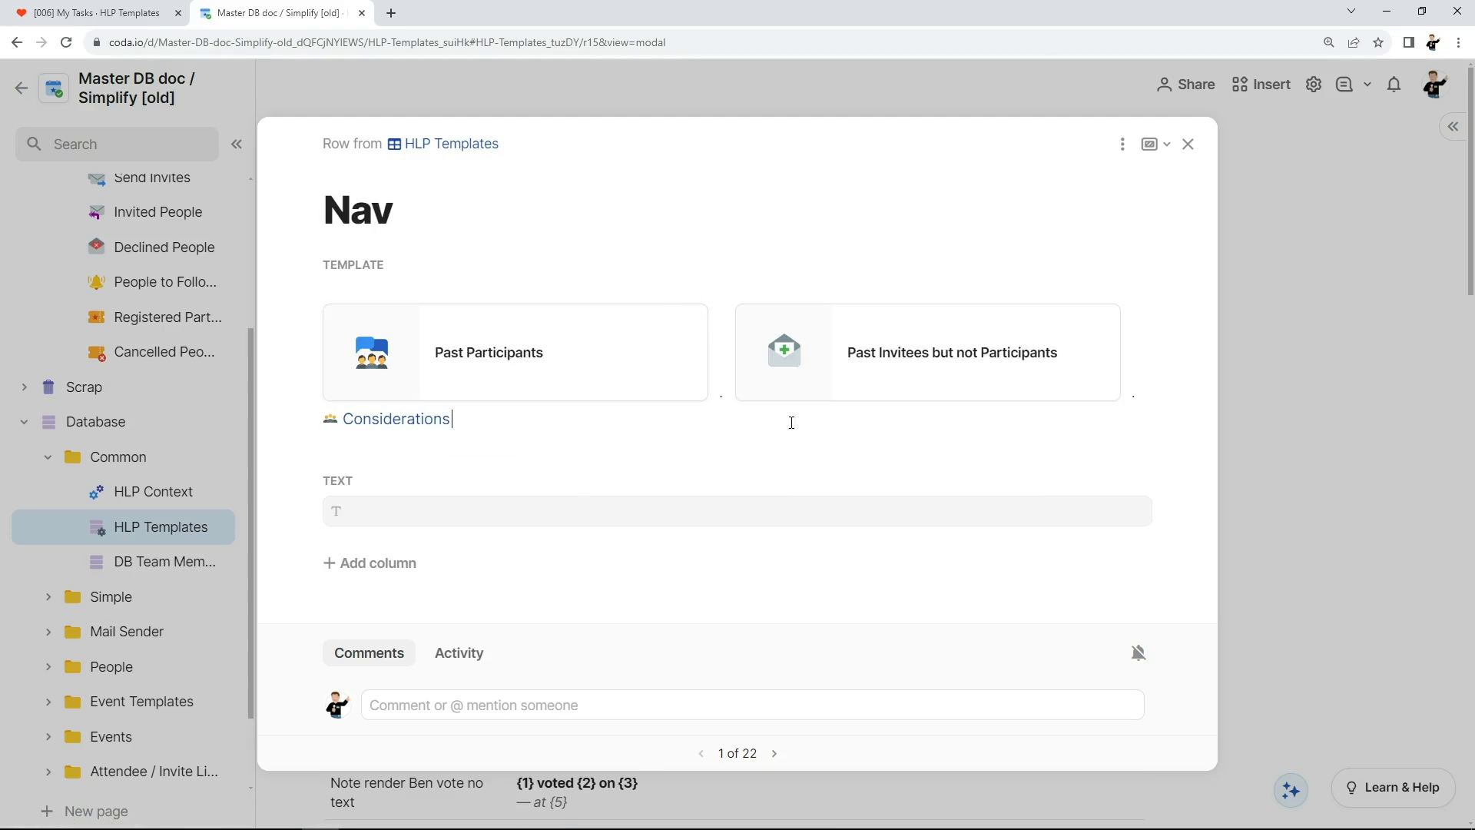
Step: Display the Nav page links as cards and paste a copy under the HLP Templates page title
right_click(422, 416)
mouse_move(492, 543)
click(632, 579)
key(Escape)
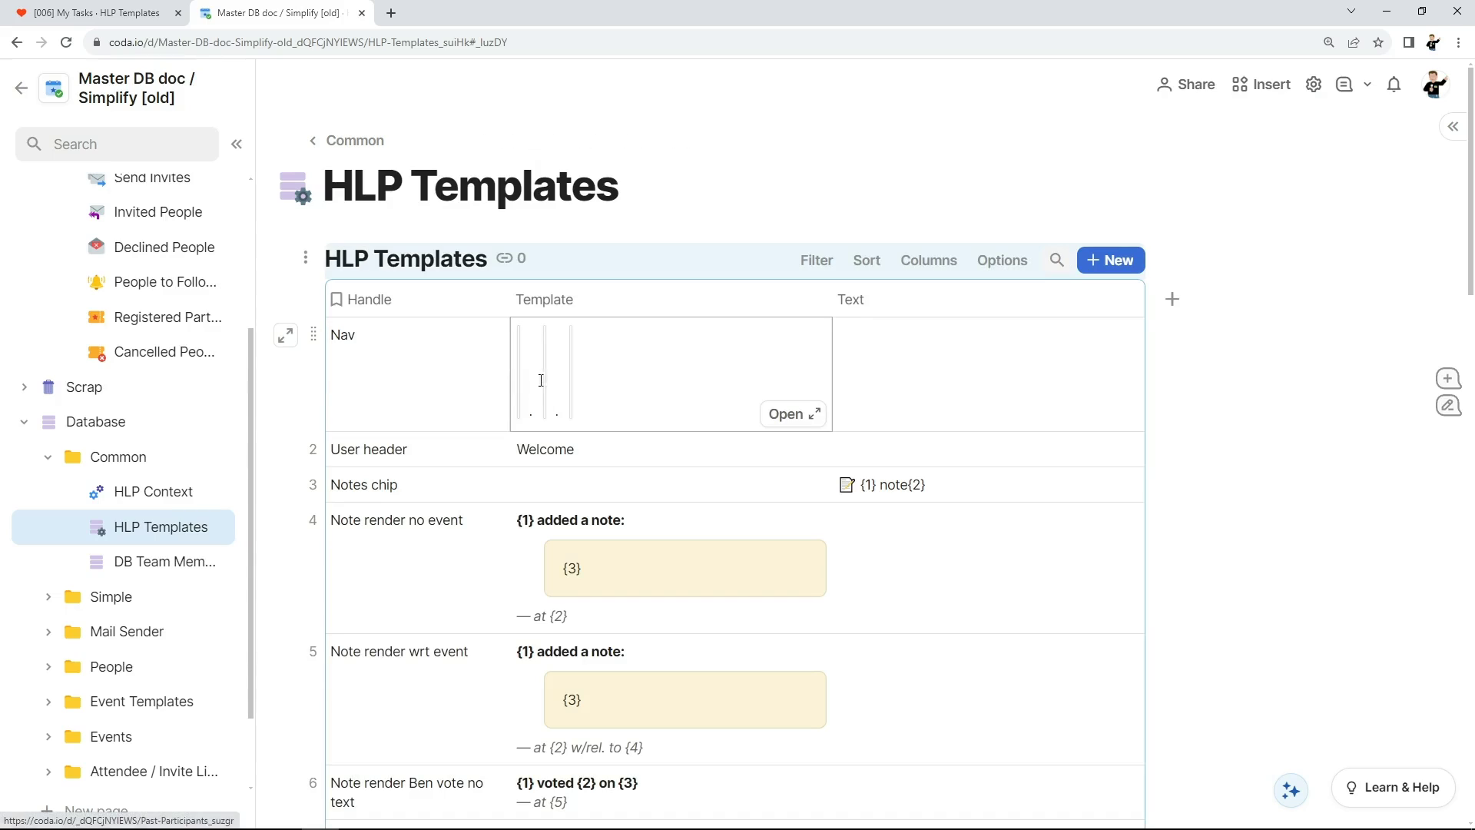
click(648, 231)
key(ctrl+v)
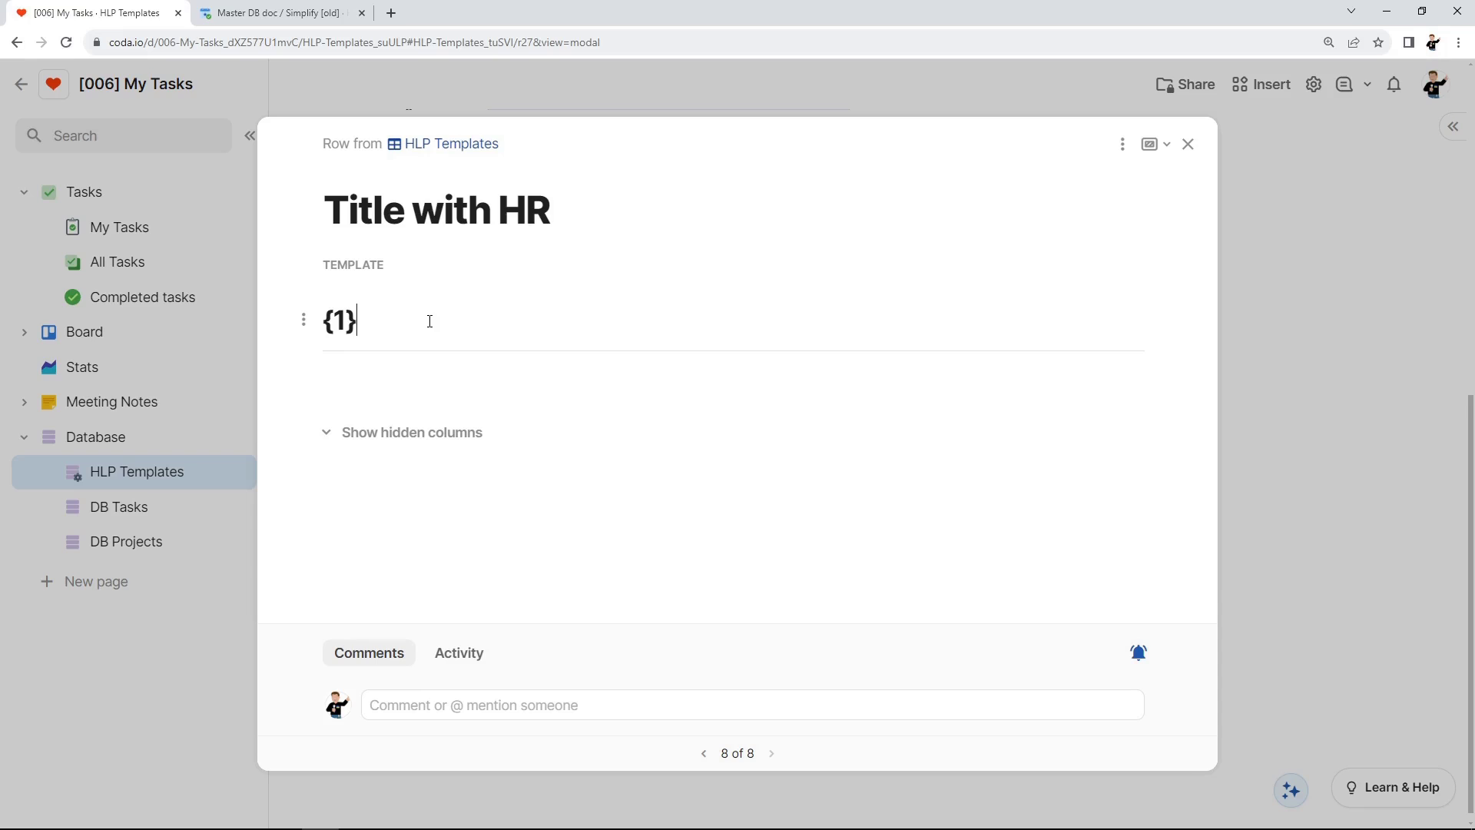
Step: Add a Repeat(" ", 1000) formula under the Title with HR rule to widen the Welcome! heading
click(420, 347)
key(Escape)
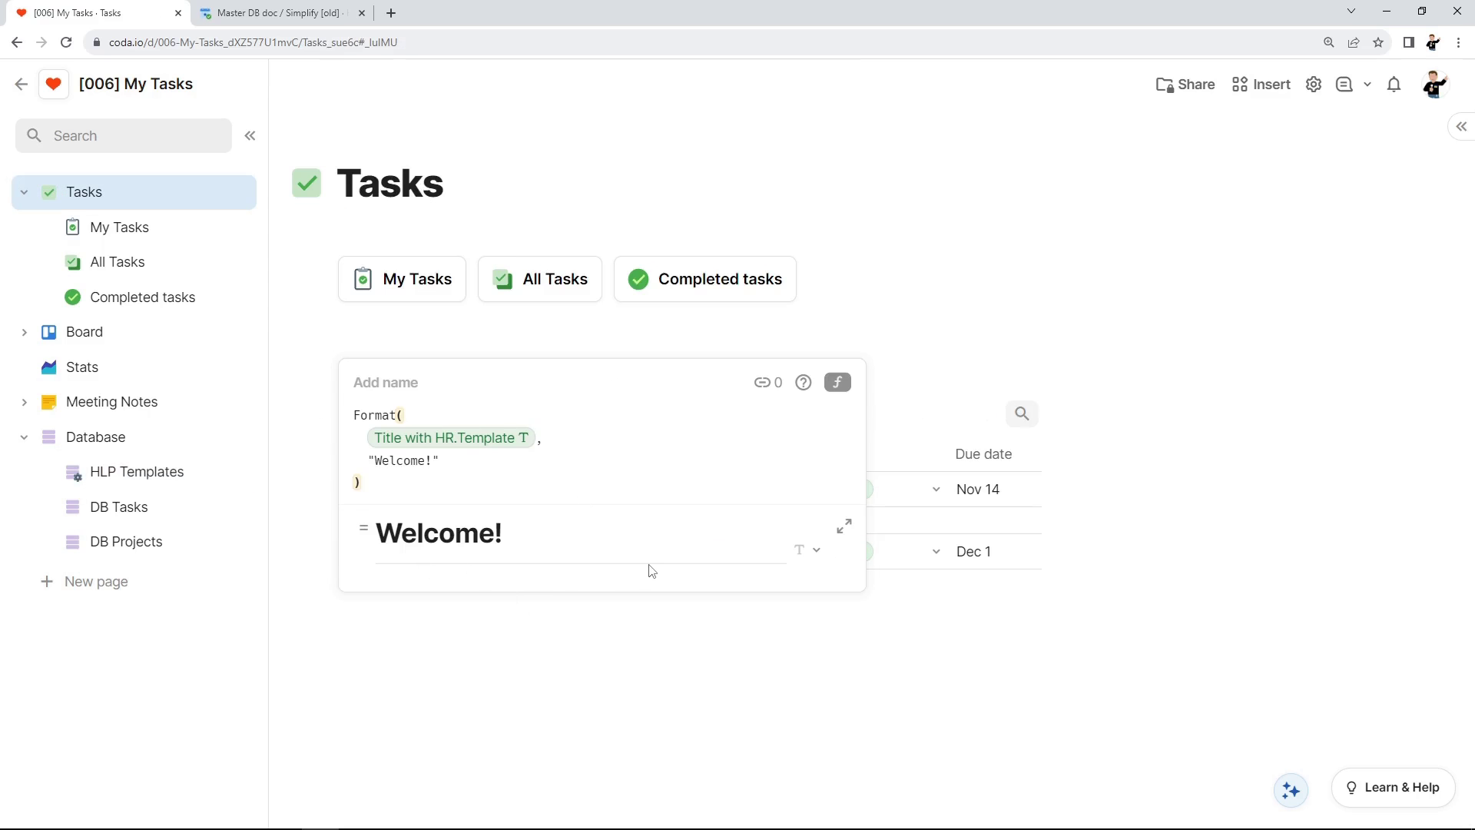
key(Escape)
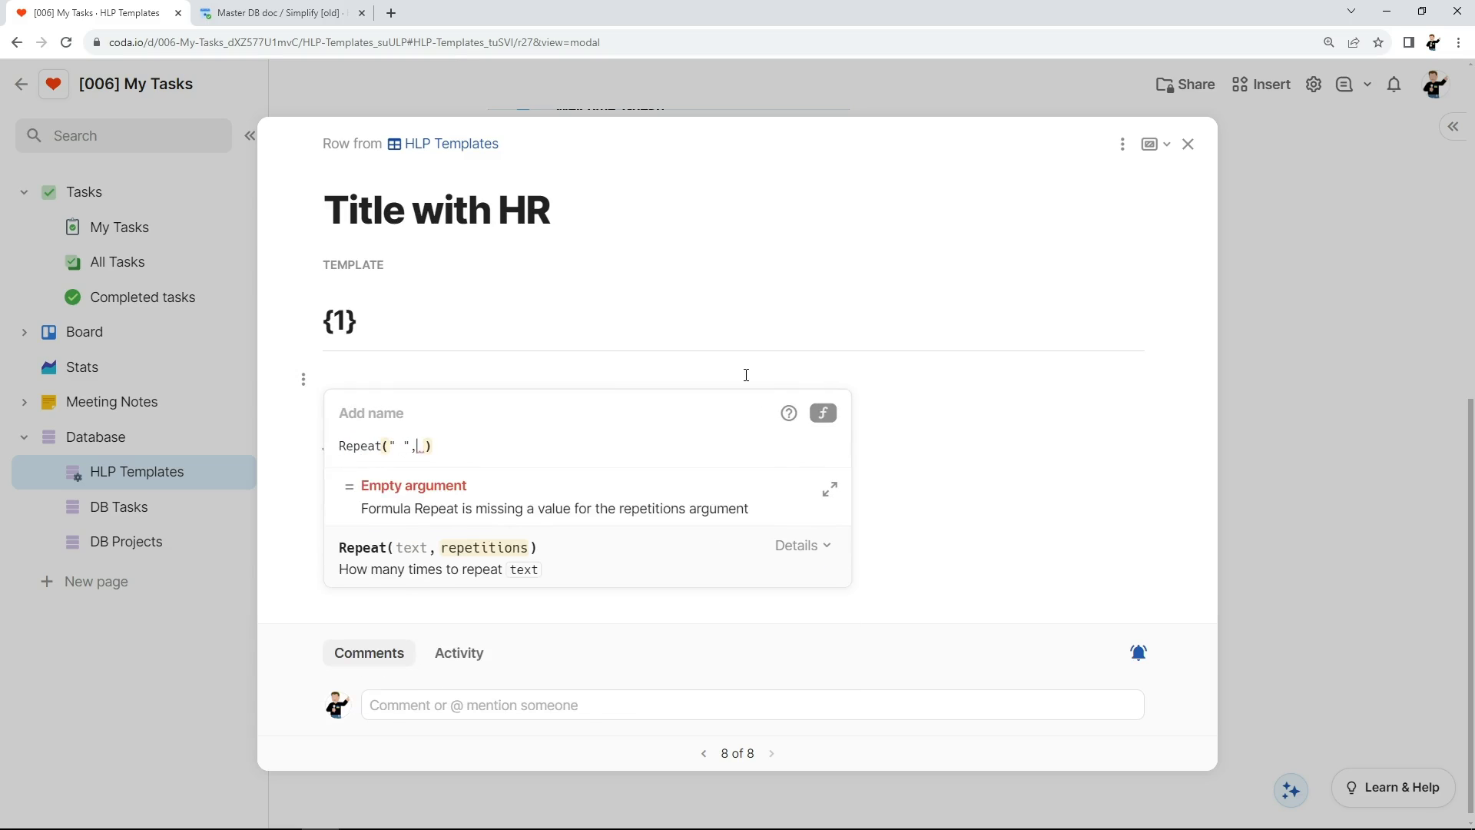
text( 1000)
key(Return)
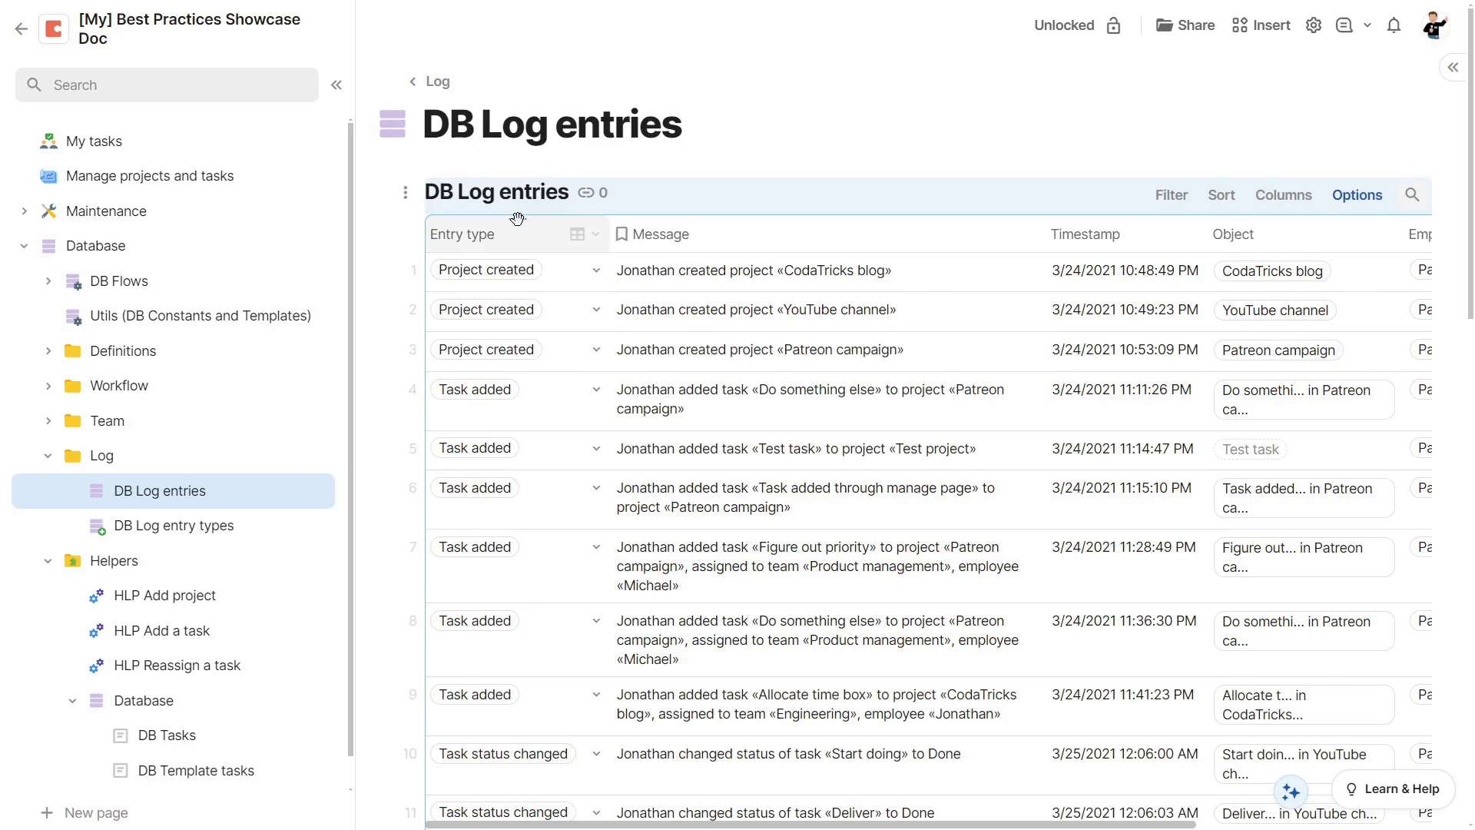
Step: Check the DB Log entries' Message cells, then go to the DB Log entry types page
click(507, 233)
click(960, 309)
click(210, 544)
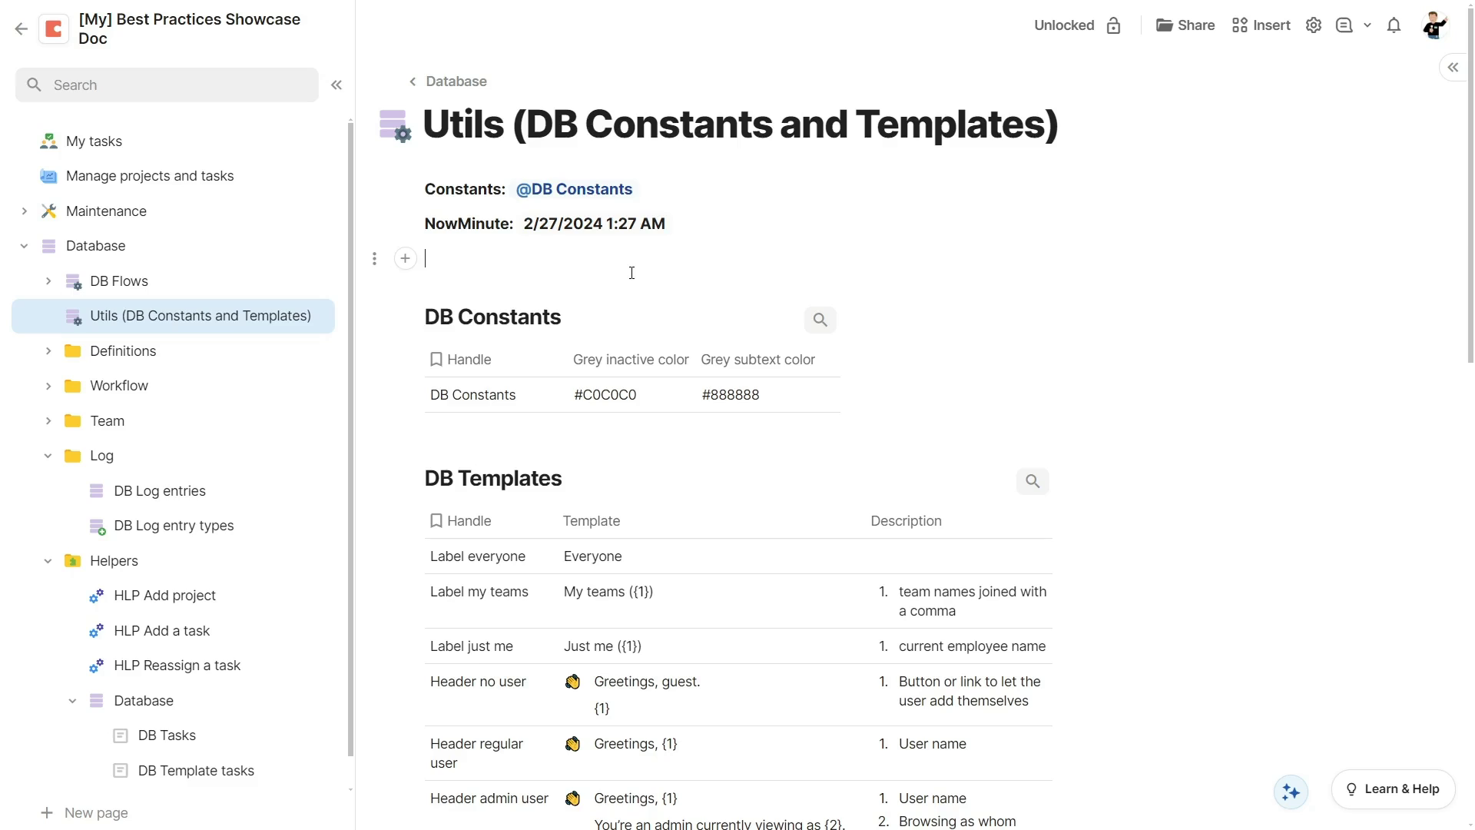
Step: Add a warning callout reading 'Also translate items in' with a linked DB Log entry types mention
text(/war)
key(Return)
text(Also translate)
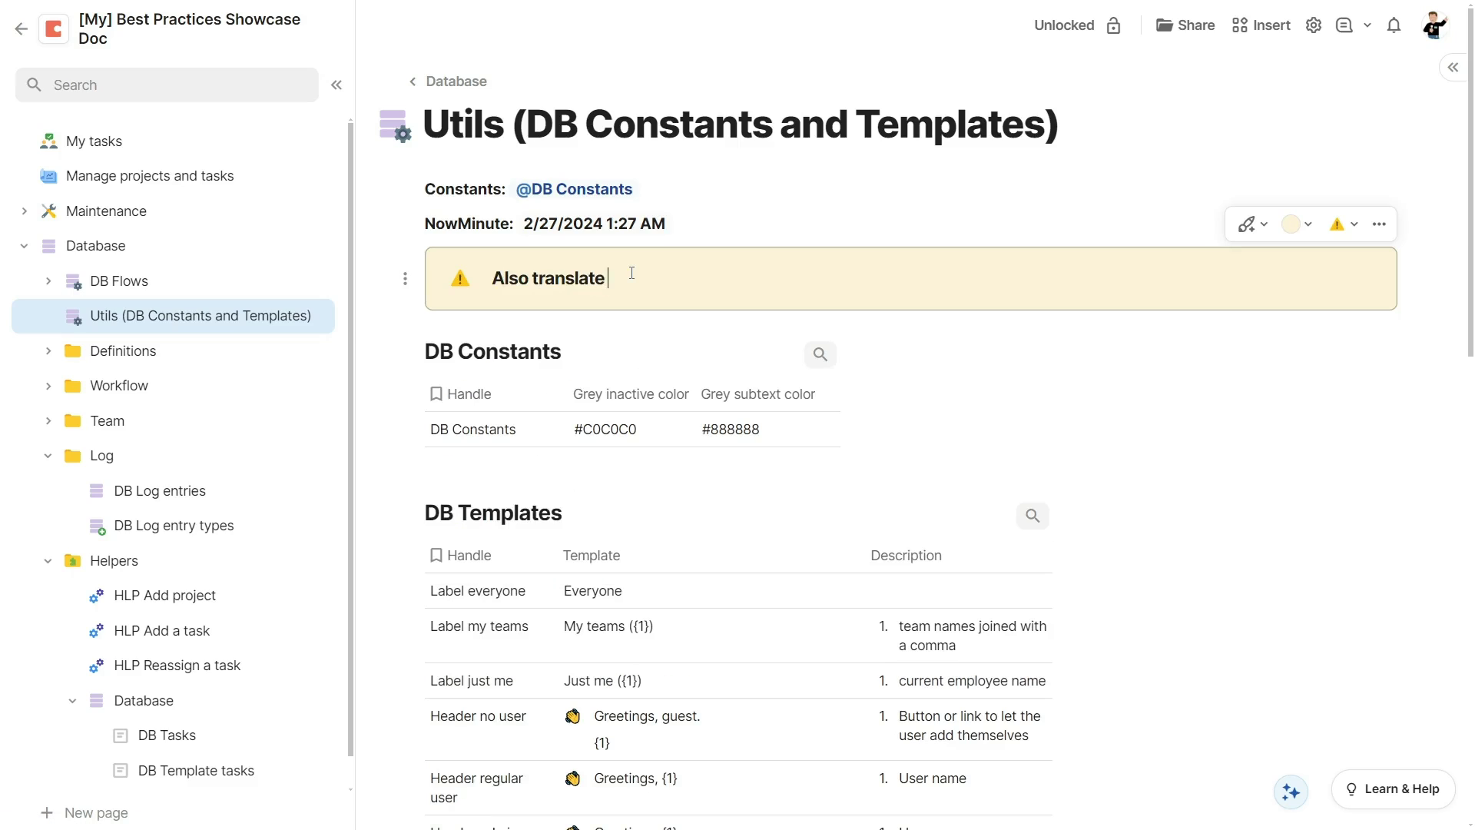
text( items in @DB Log)
key(Down)
key(Return)
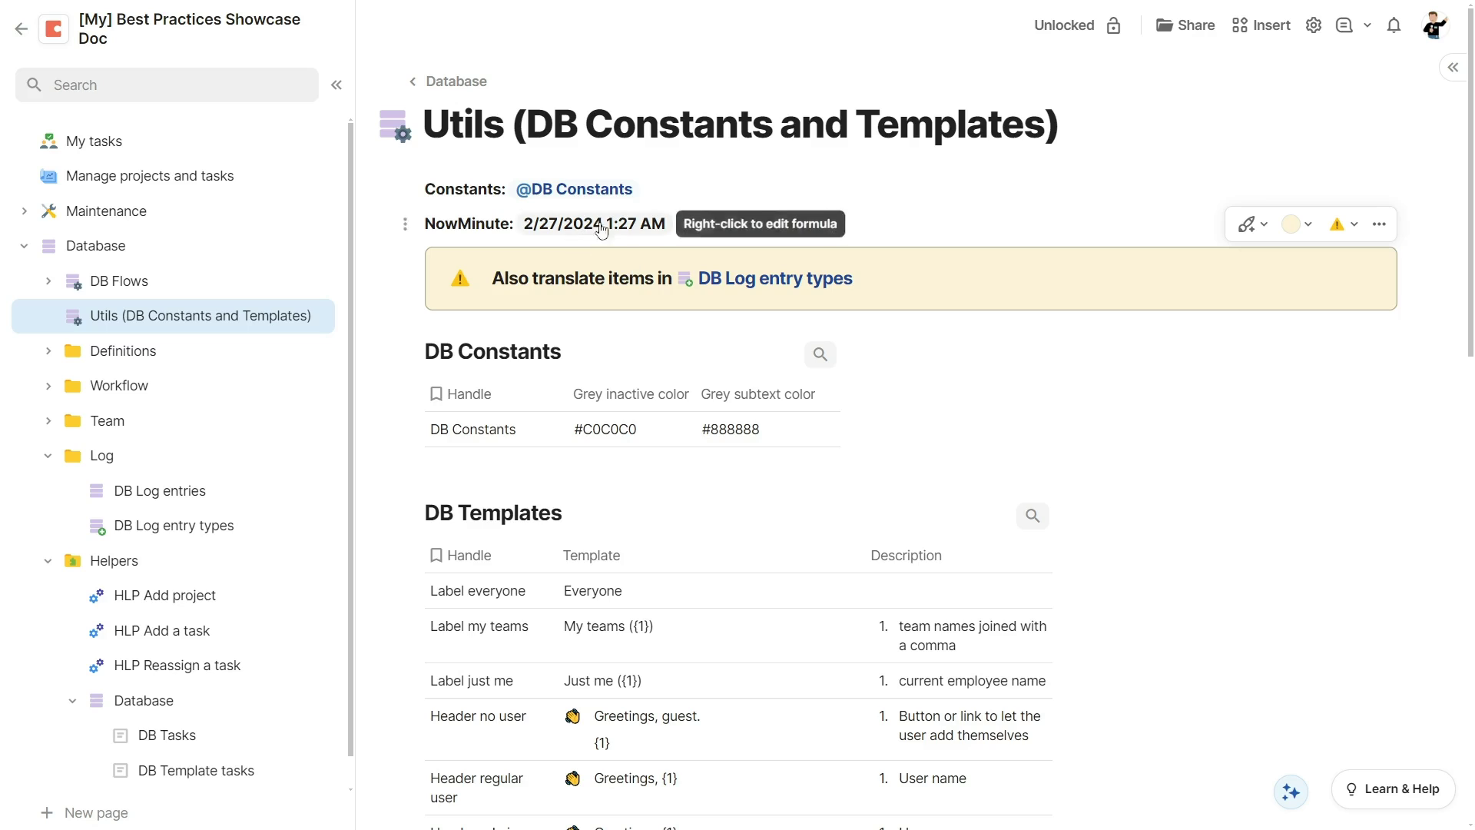